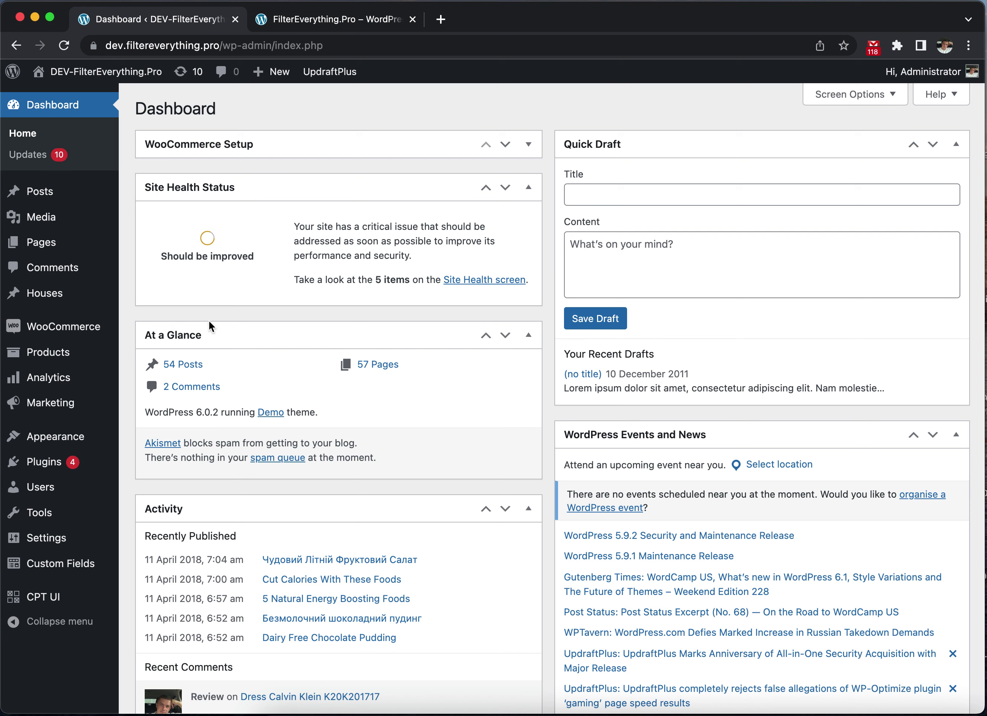
Step: Install a new plugin from the uploaded file filter-everything-pro_1.7.0.zip and activate it
{"action": "left_click", "coordinate": [61, 469]}
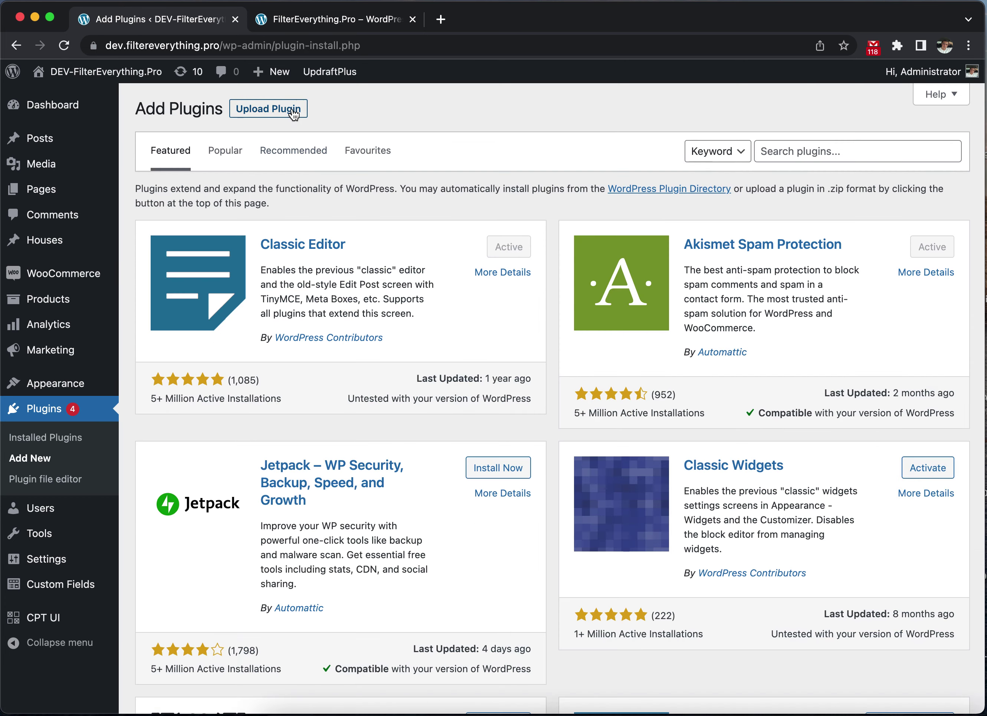
{"action": "left_click", "coordinate": [294, 111]}
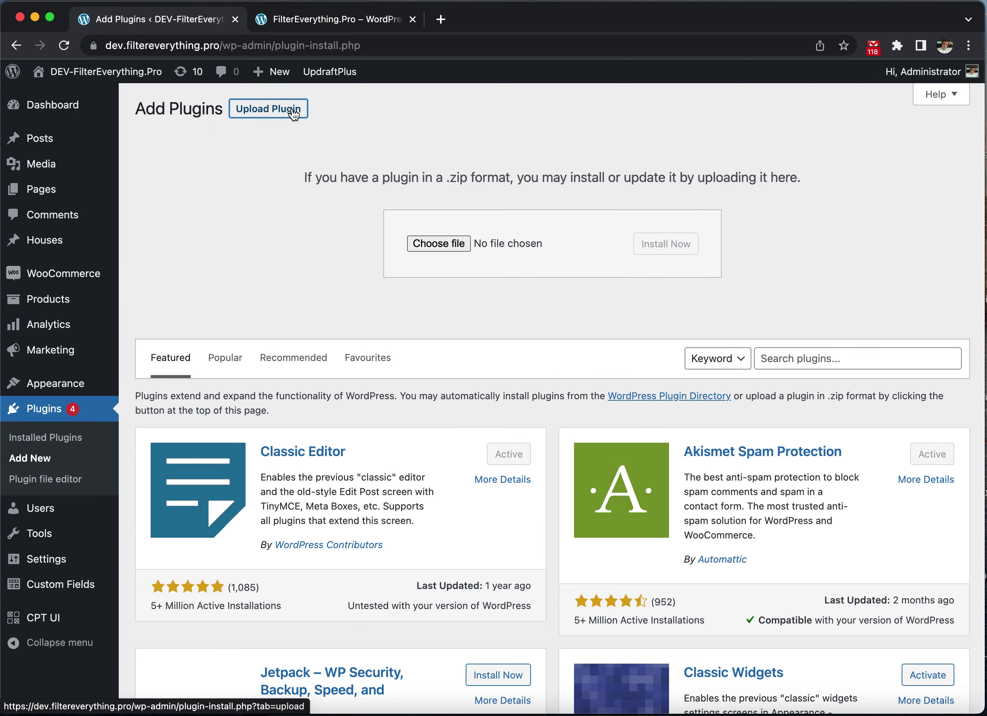
{"action": "left_click", "coordinate": [434, 243]}
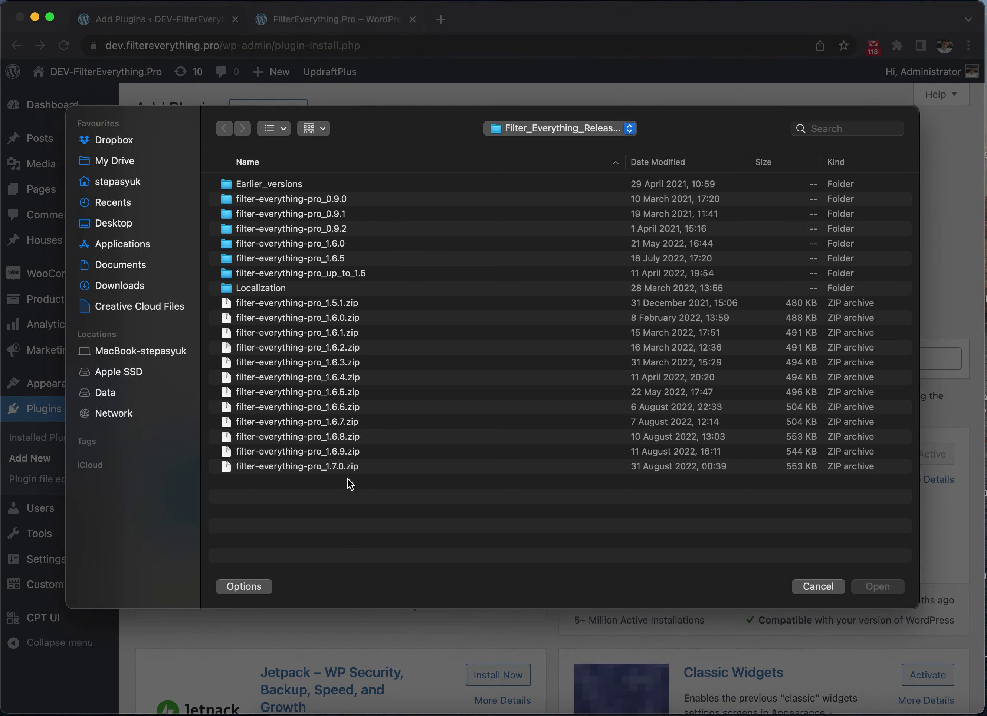
{"action": "left_click", "coordinate": [348, 467]}
{"action": "left_click", "coordinate": [880, 588]}
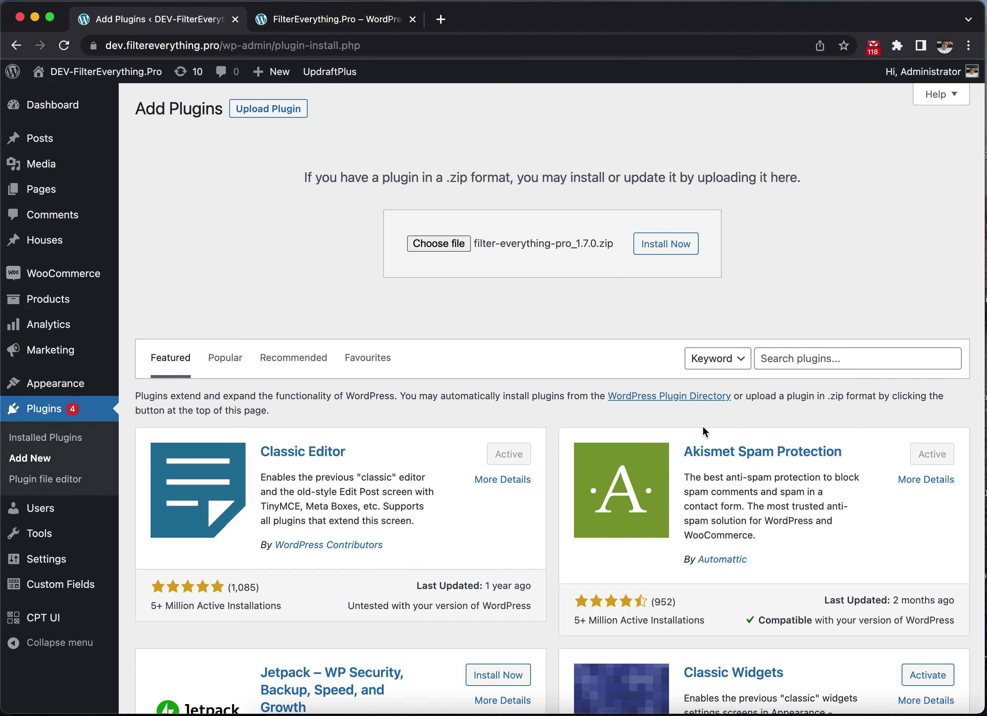
{"action": "left_click", "coordinate": [671, 249]}
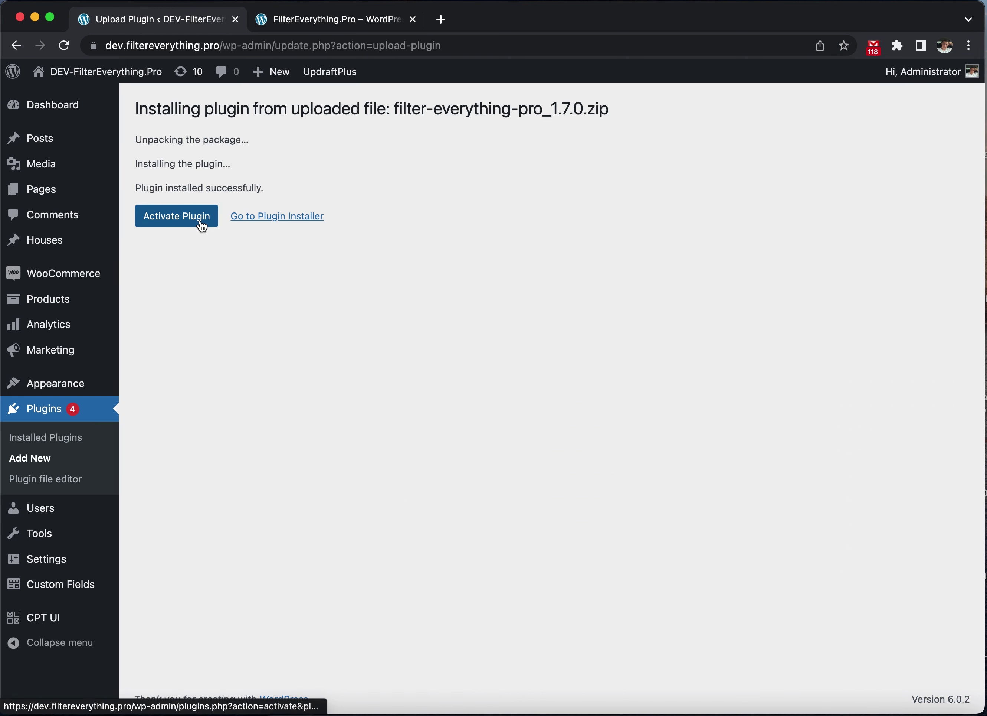
{"action": "left_click", "coordinate": [201, 226]}
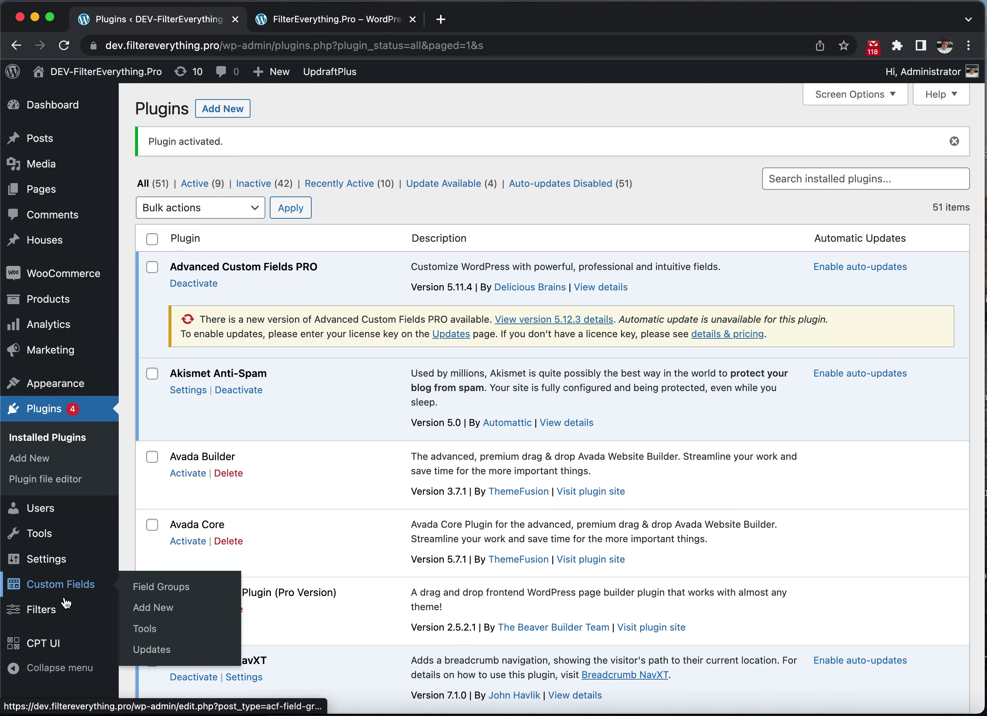
Step: Start a new filter set in Filter Everything Pro and set its post type to filter to Products
{"action": "mouse_move", "coordinate": [64, 612]}
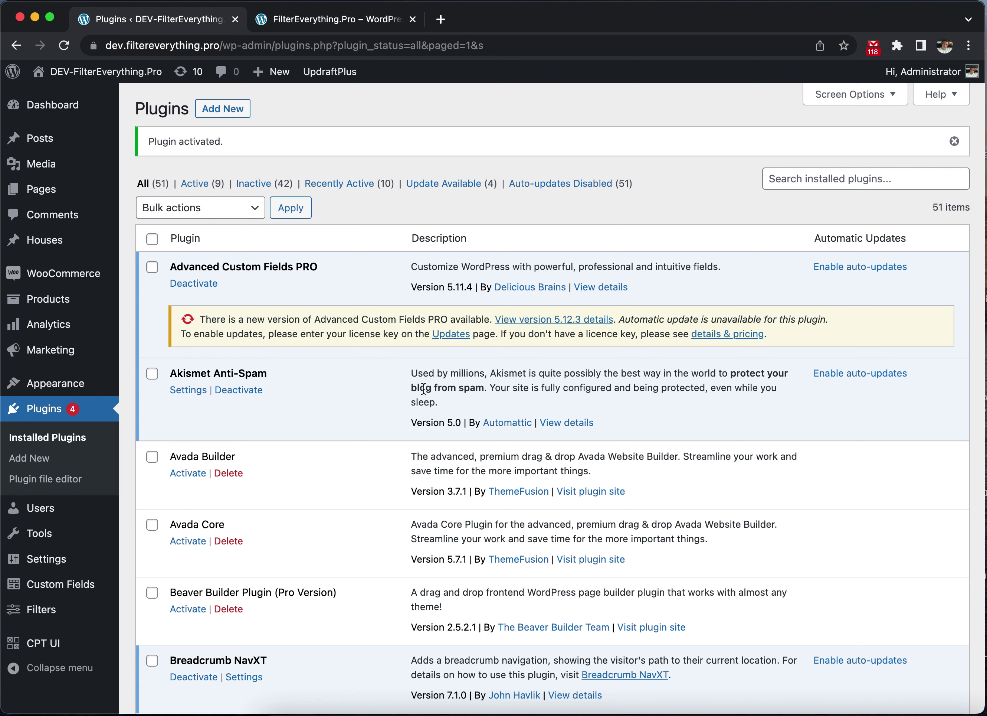
{"action": "scroll", "coordinate": [421, 466], "scroll_direction": "down", "scroll_amount": 1}
{"action": "scroll", "coordinate": [420, 466], "scroll_direction": "down", "scroll_amount": 1}
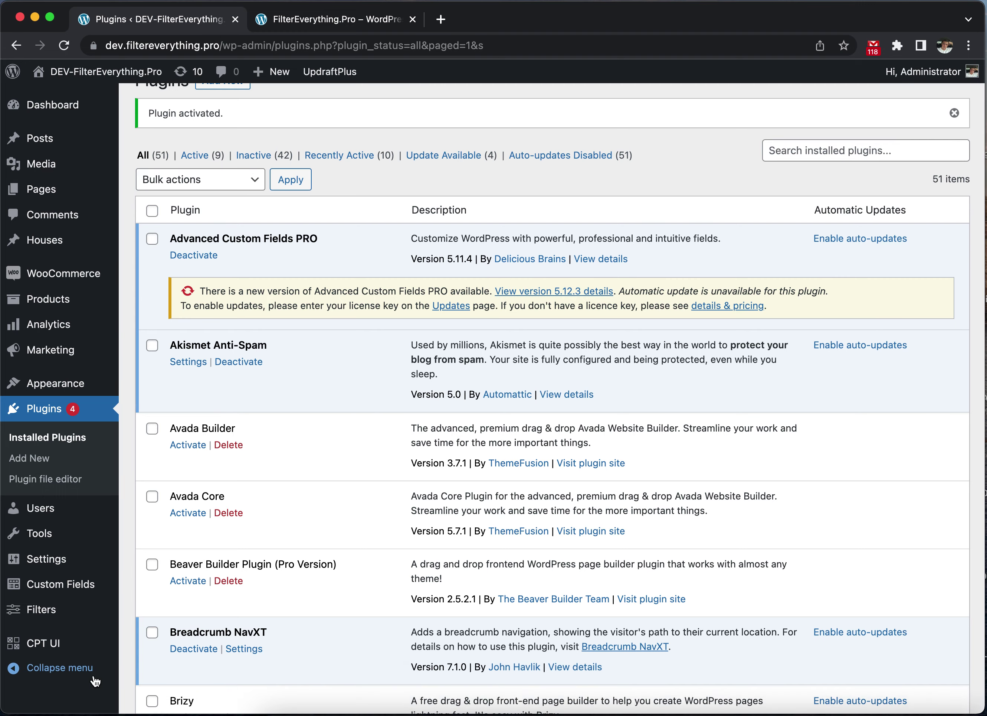
{"action": "left_click", "coordinate": [53, 614]}
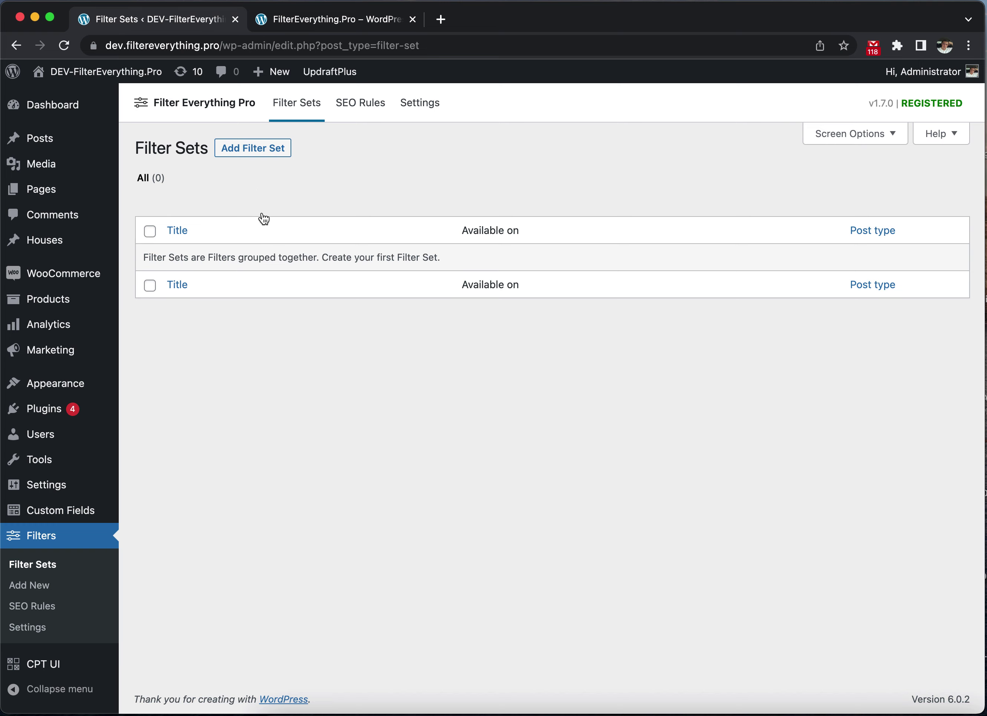
{"action": "left_click", "coordinate": [242, 150]}
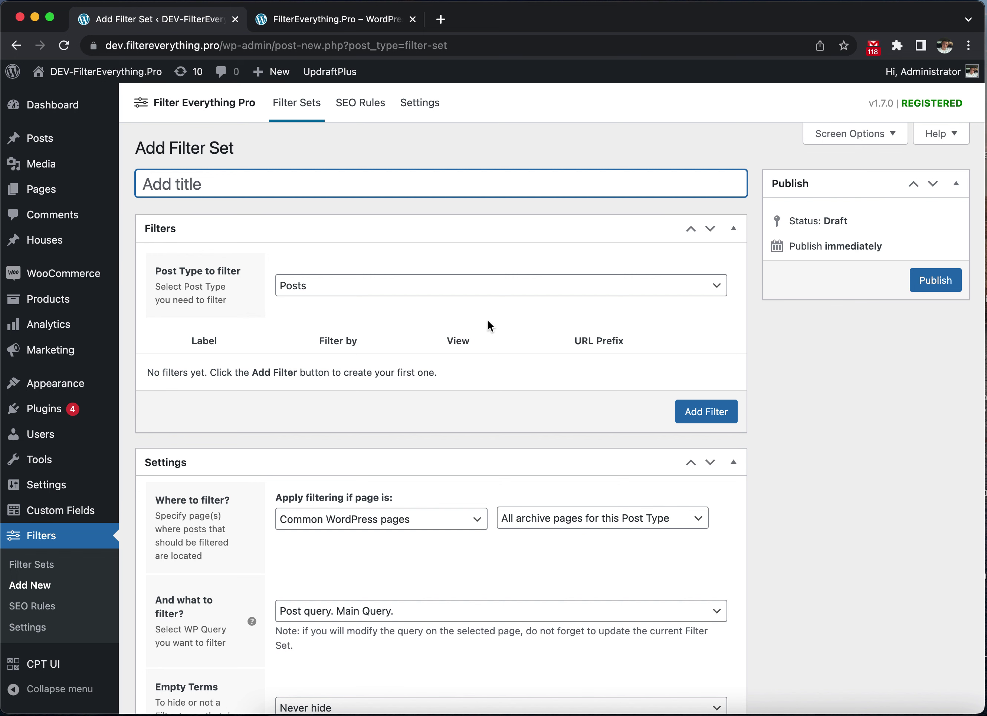
{"action": "left_click", "coordinate": [506, 292]}
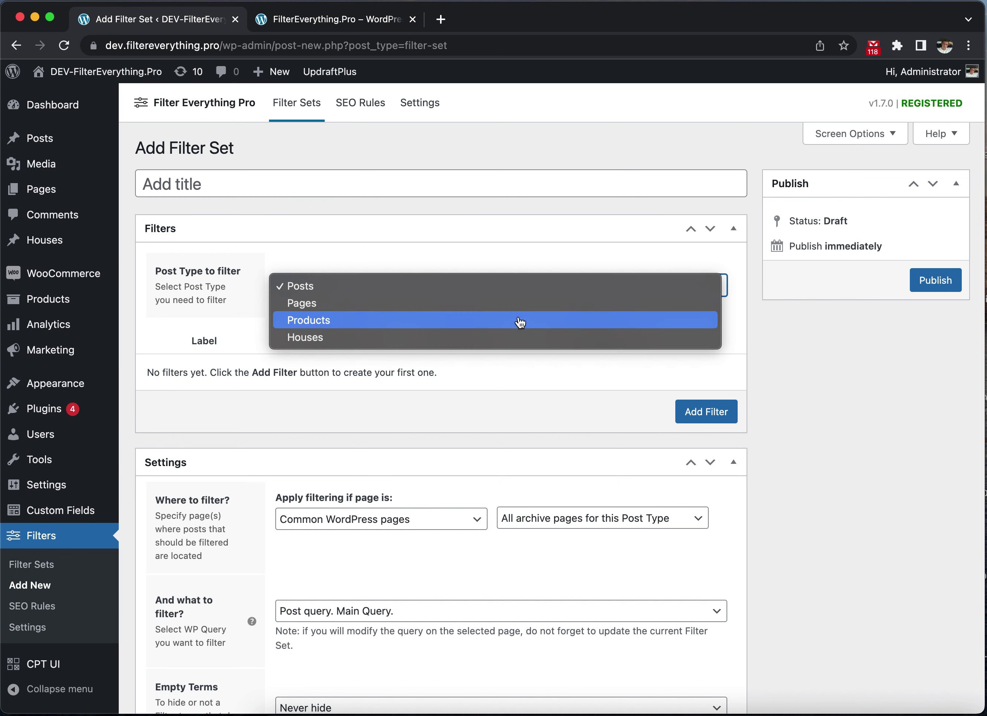
{"action": "left_click", "coordinate": [499, 328]}
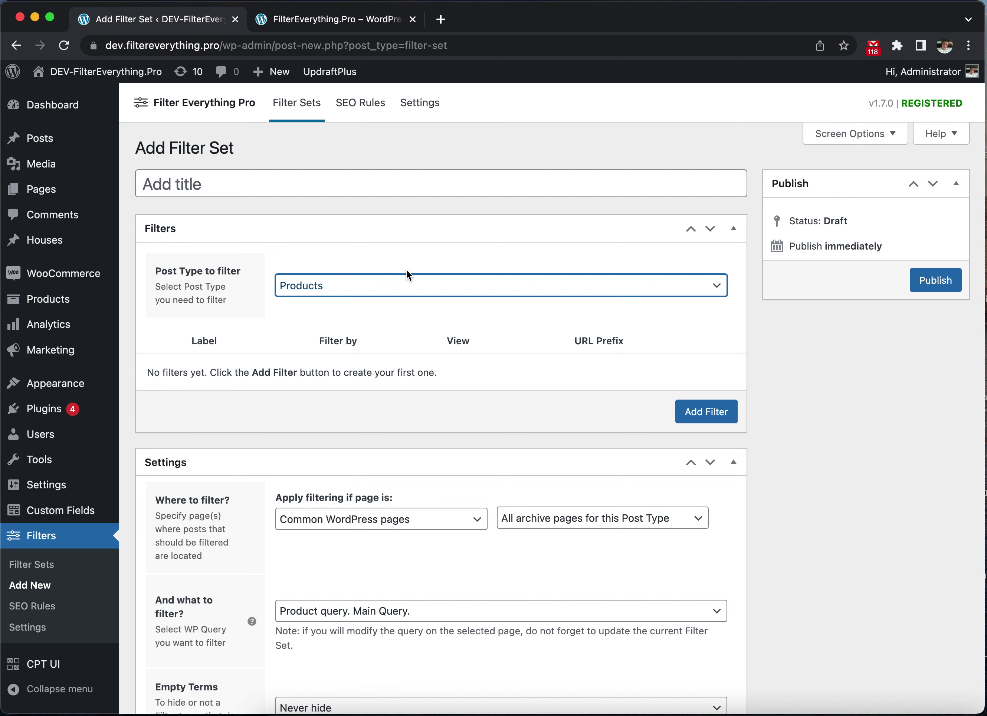
Step: Title the new filter set "Products"
{"action": "left_click", "coordinate": [333, 196]}
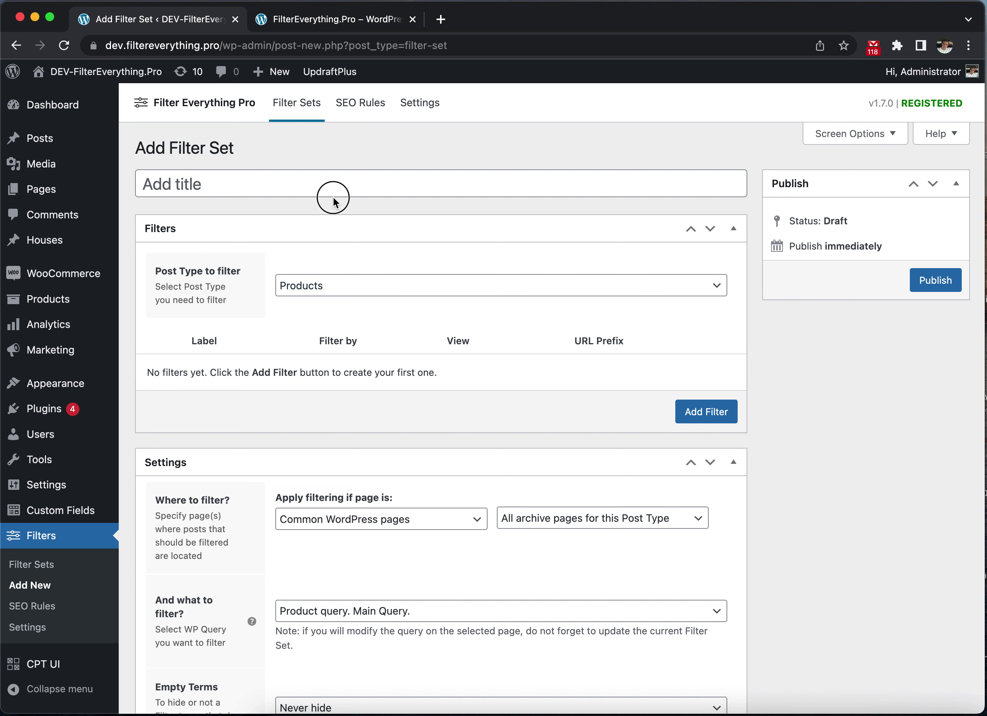
{"action": "type", "text": "Products"}
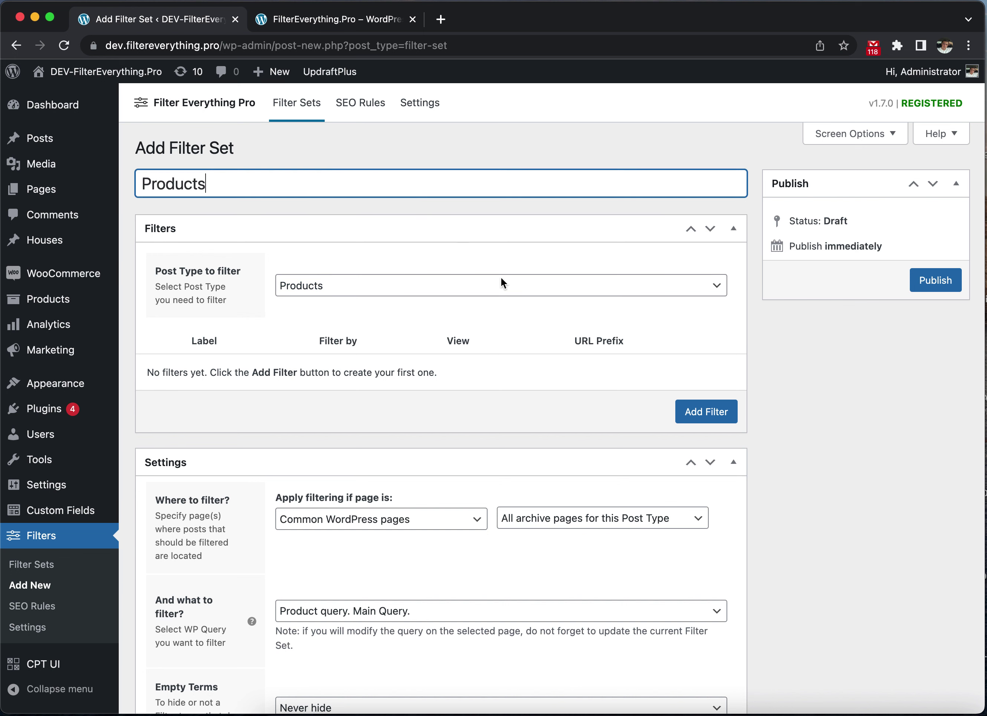
{"action": "left_click", "coordinate": [757, 387]}
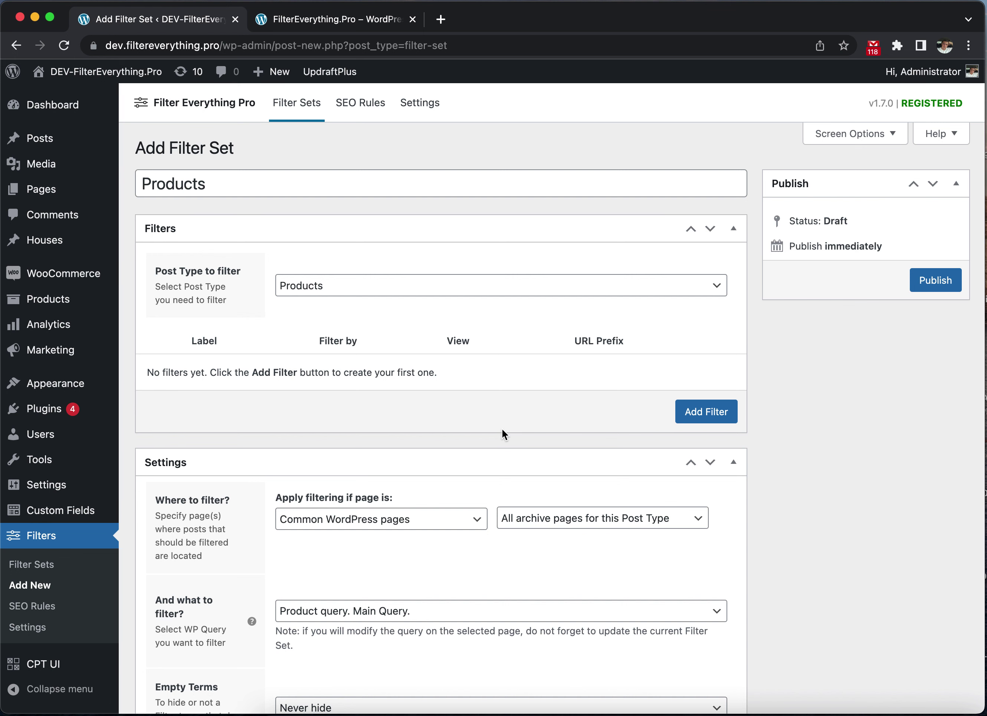
Step: Add a filter to the set and make it filter by Product Categories
{"action": "left_click", "coordinate": [726, 421]}
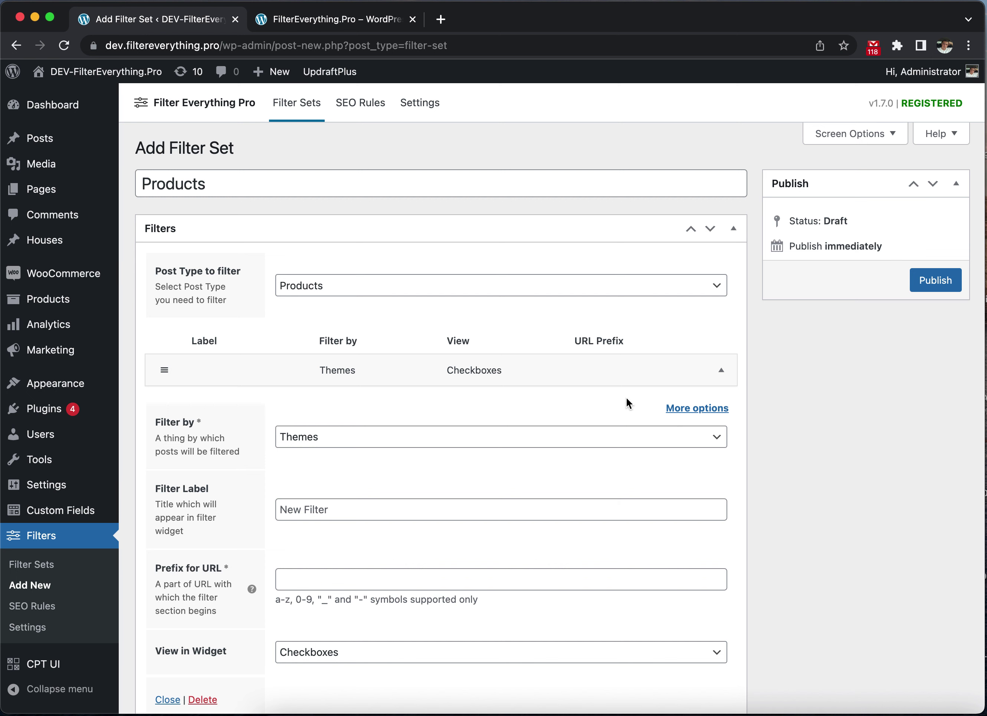
{"action": "left_click", "coordinate": [656, 437]}
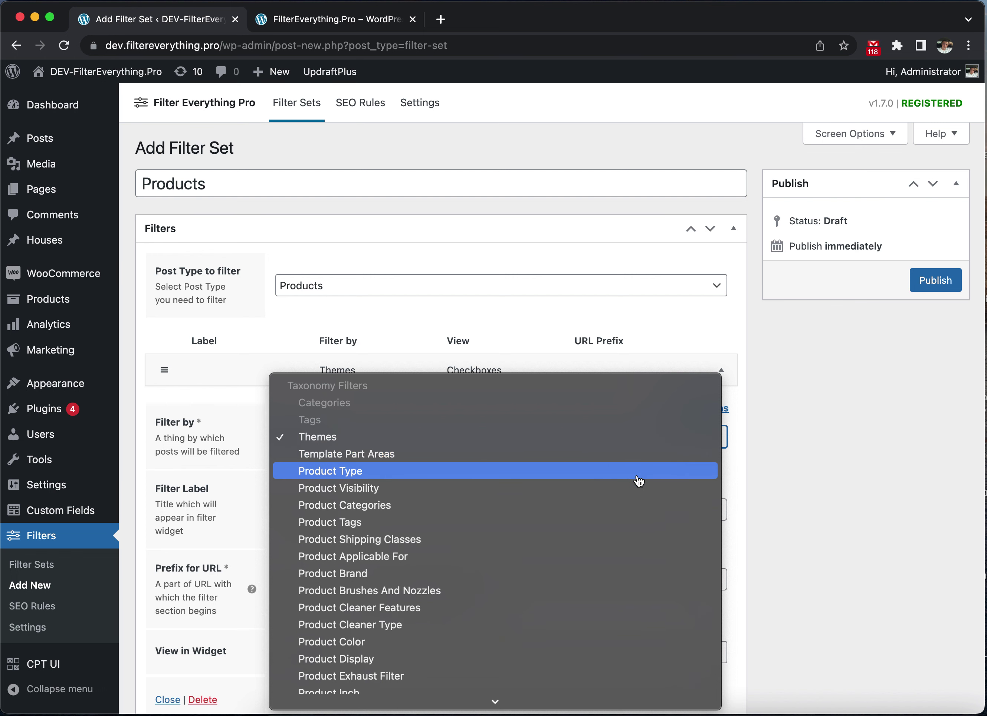
{"action": "scroll", "coordinate": [598, 531], "scroll_direction": "down", "scroll_amount": 5}
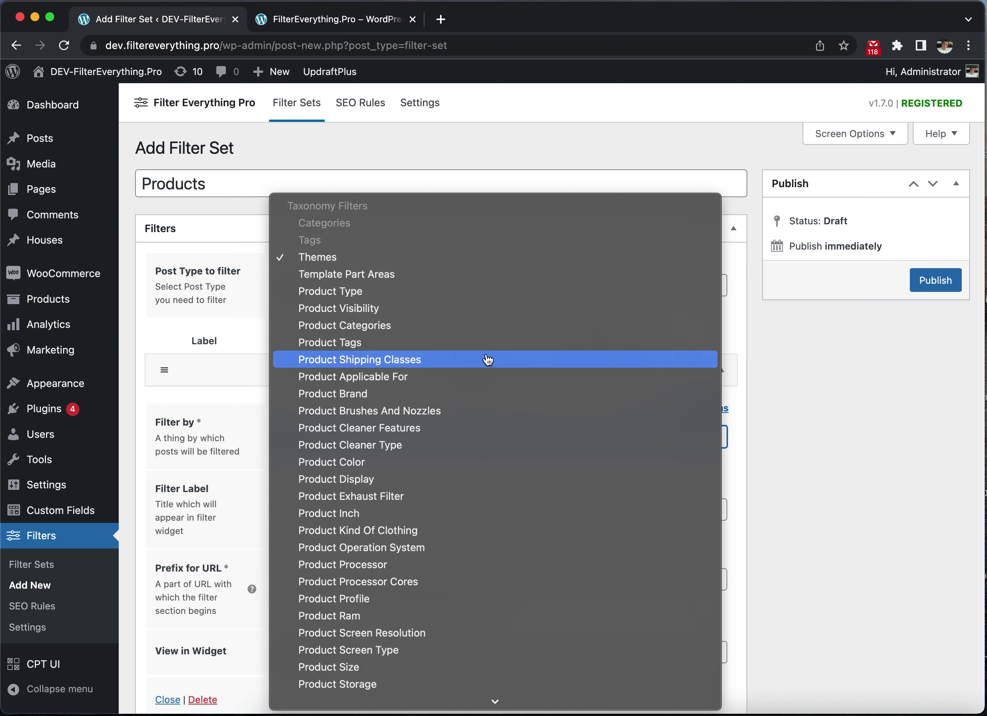
{"action": "left_click", "coordinate": [488, 326]}
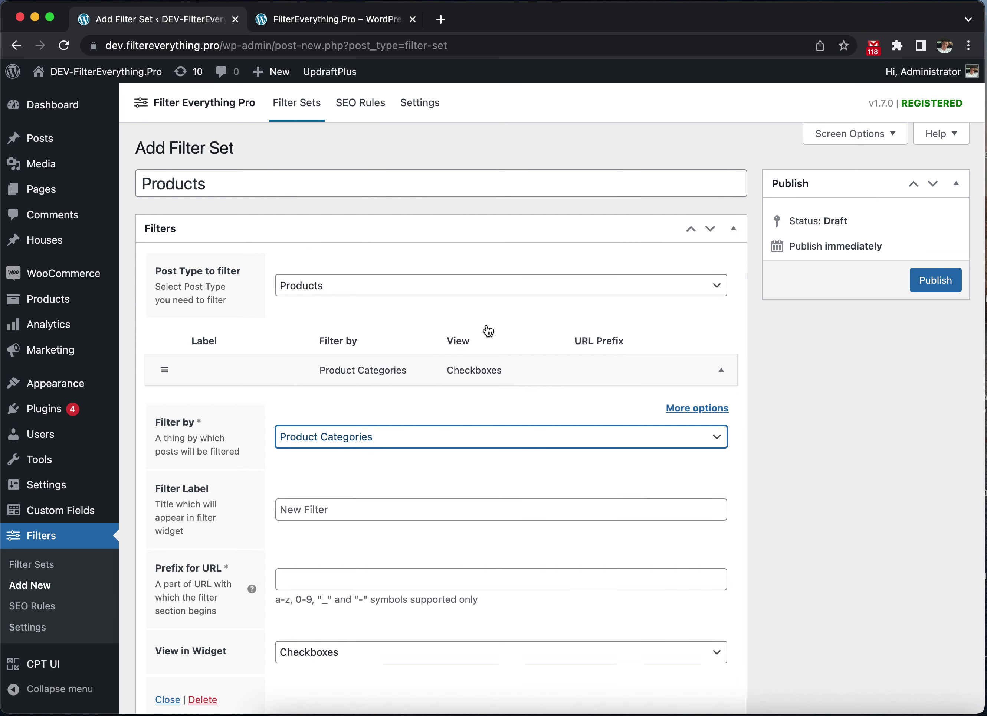
{"action": "left_click", "coordinate": [485, 445]}
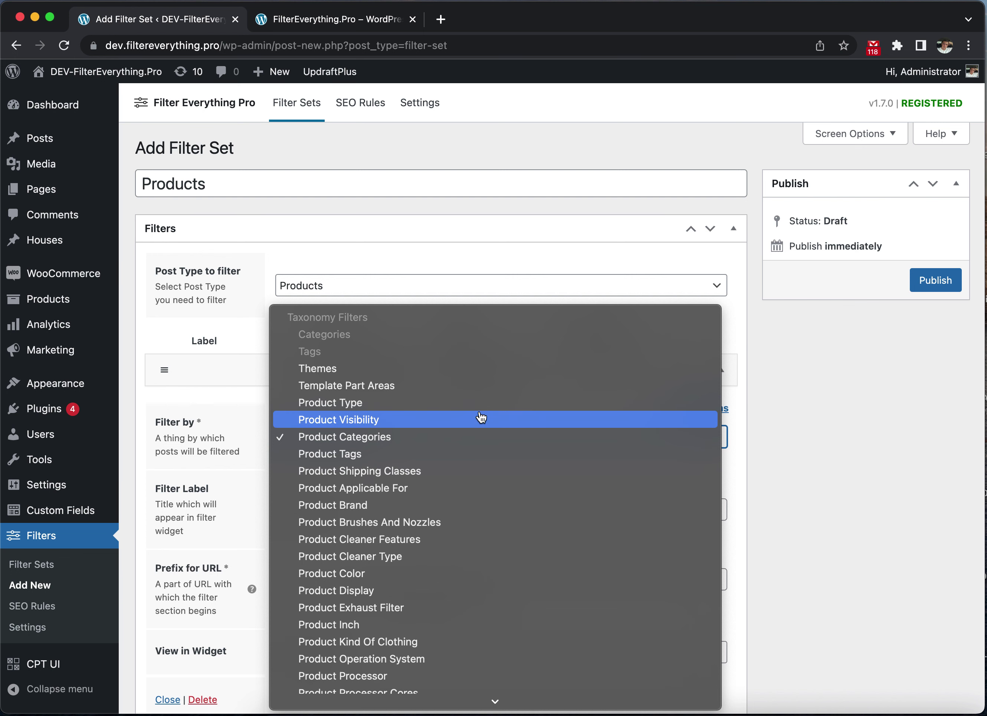
{"action": "scroll", "coordinate": [498, 504], "scroll_direction": "down", "scroll_amount": 10}
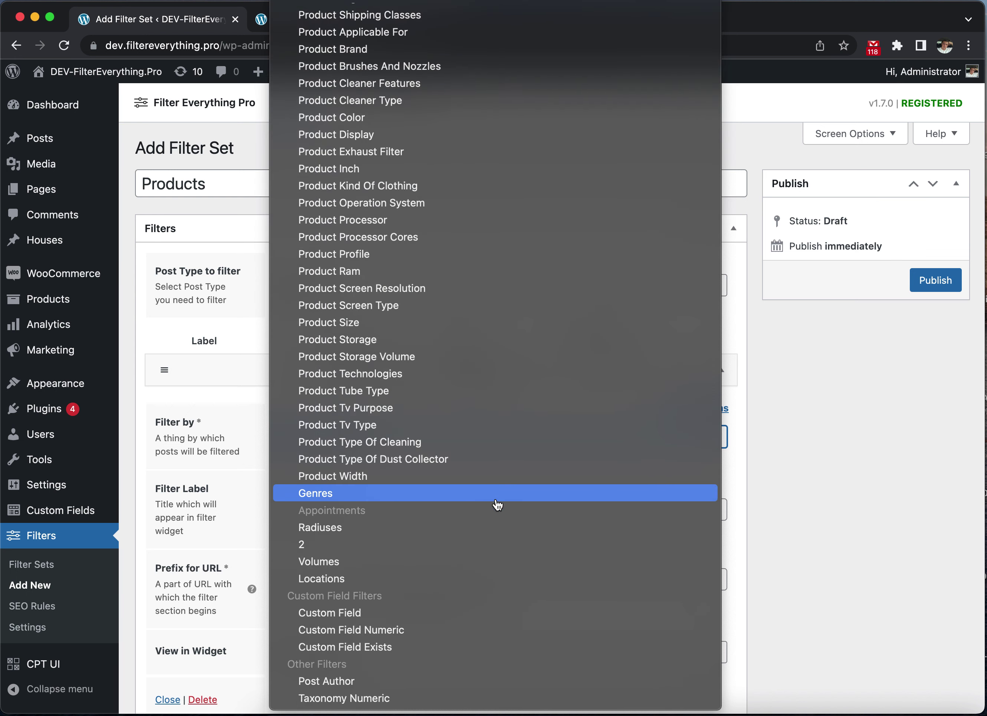
{"action": "left_click", "coordinate": [855, 469]}
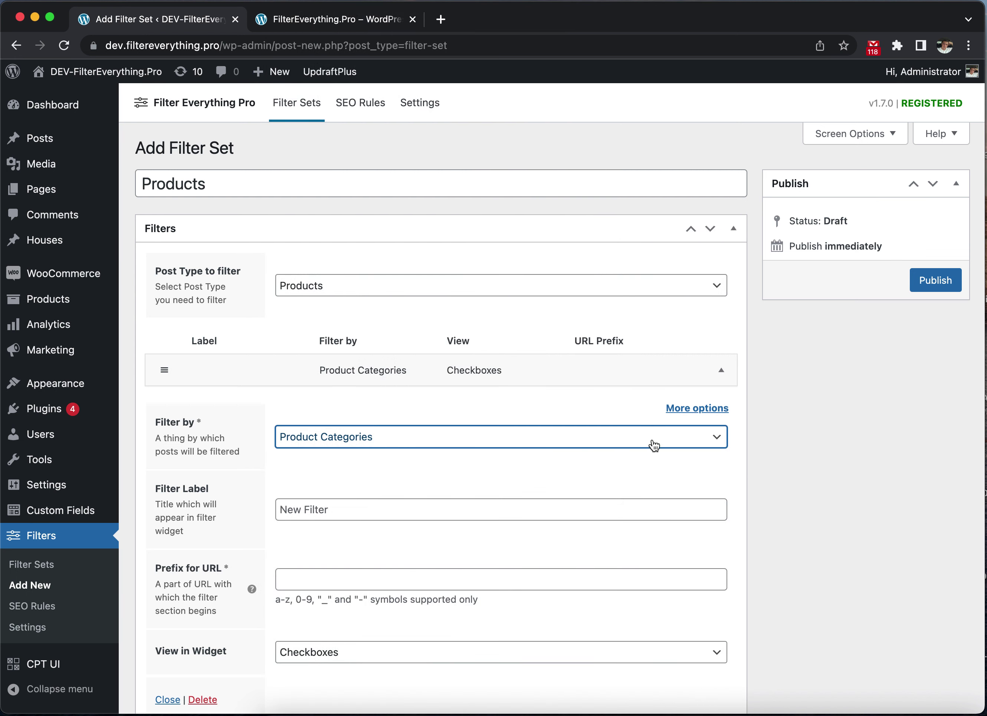
Step: Set the label of the product categories filter to "Category"
{"action": "left_click", "coordinate": [419, 504]}
{"action": "scroll", "coordinate": [419, 502], "scroll_direction": "down", "scroll_amount": 5}
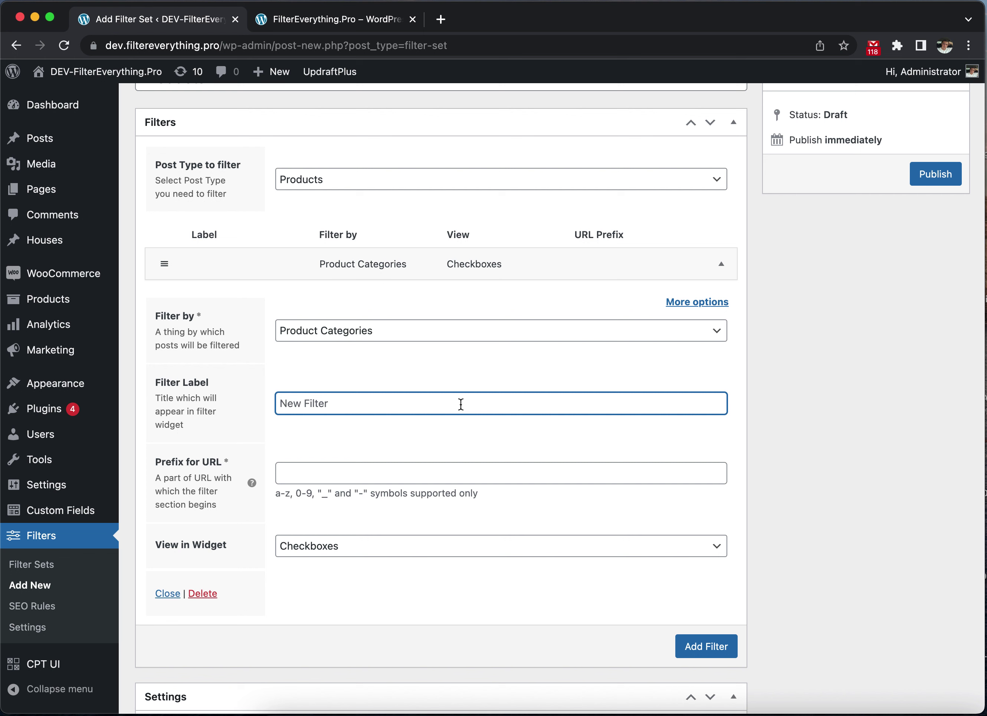
{"action": "type", "text": "Category"}
{"action": "left_click", "coordinate": [558, 474]}
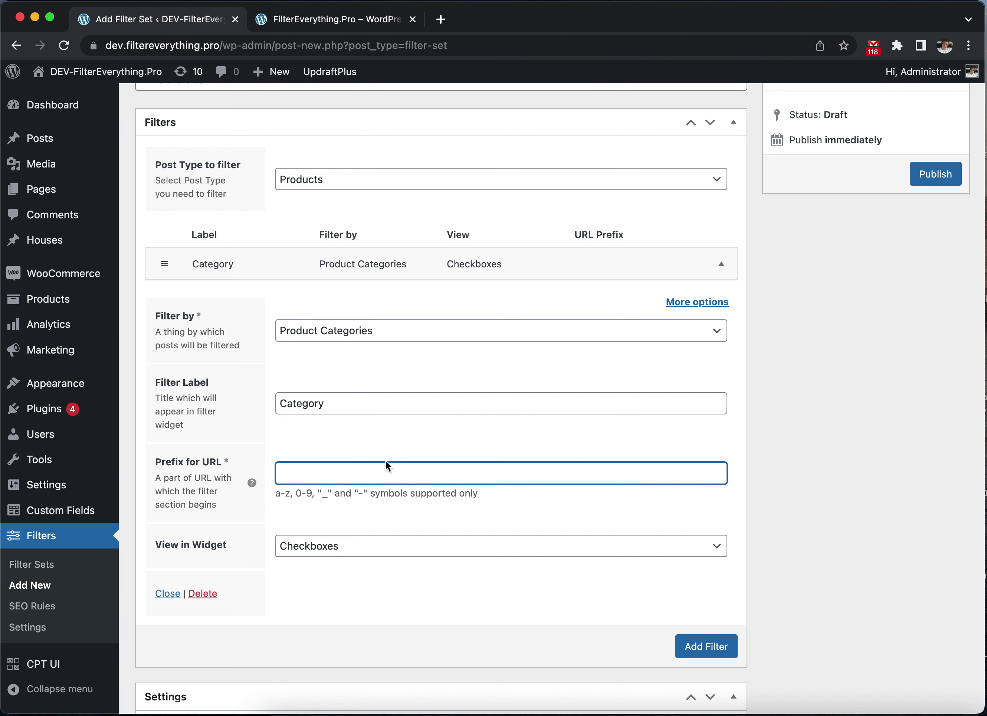
{"action": "scroll", "coordinate": [397, 471], "scroll_direction": "down", "scroll_amount": 2}
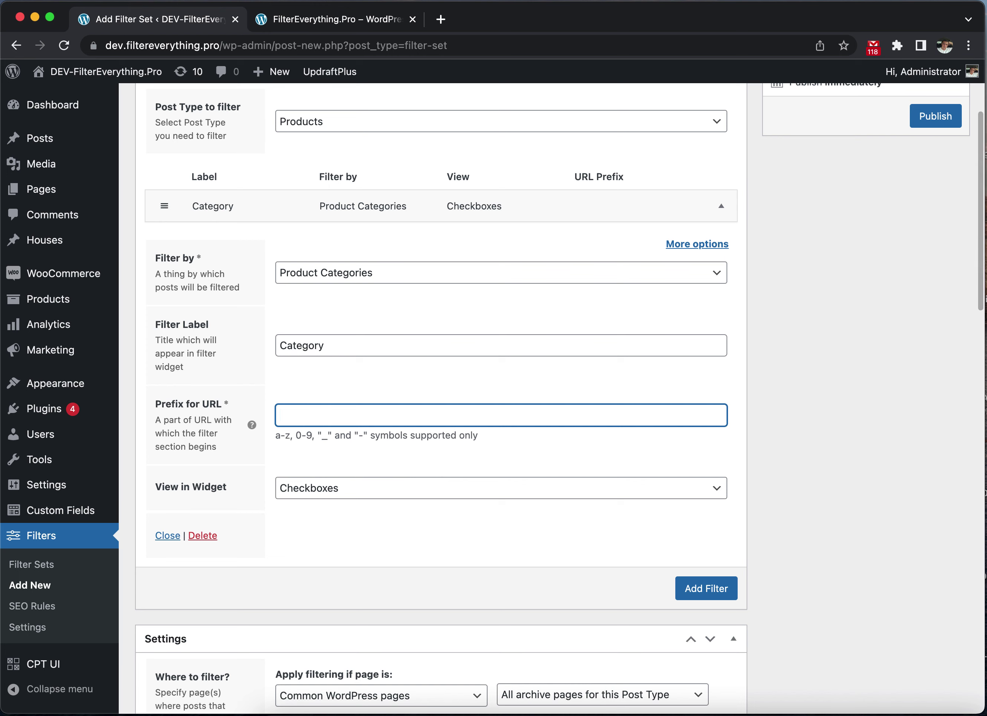
Step: On the open demo shop site, filter products by brands Acer and Apple and color Blue, and examine the filter prefixes in the page URL
{"action": "left_click", "coordinate": [372, 19]}
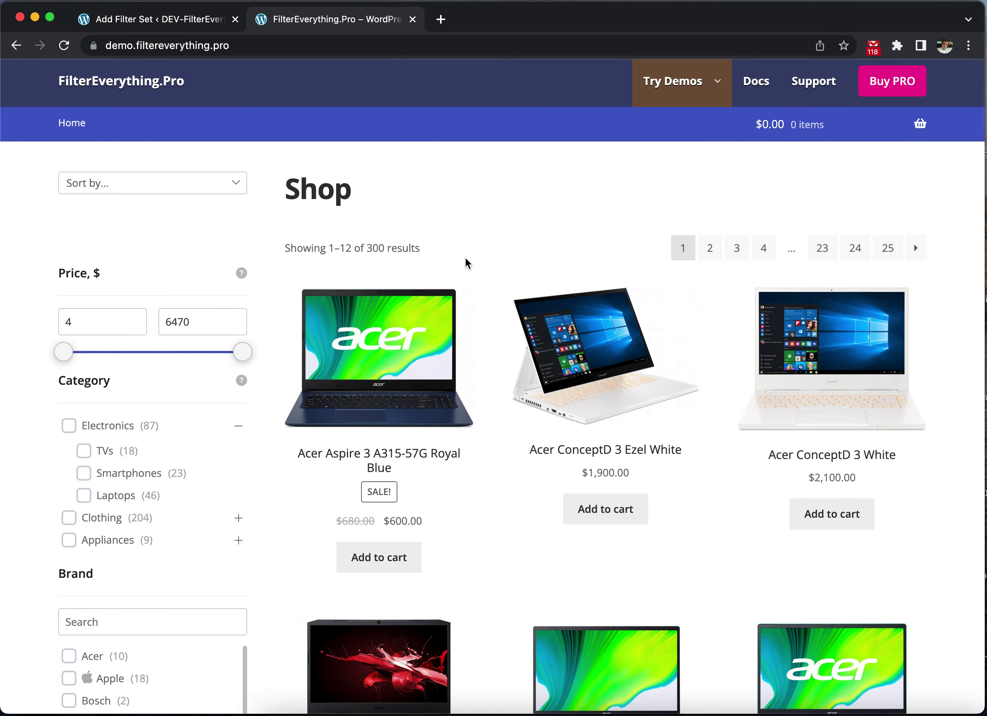
{"action": "scroll", "coordinate": [276, 357], "scroll_direction": "down", "scroll_amount": 5}
{"action": "left_click", "coordinate": [99, 445]}
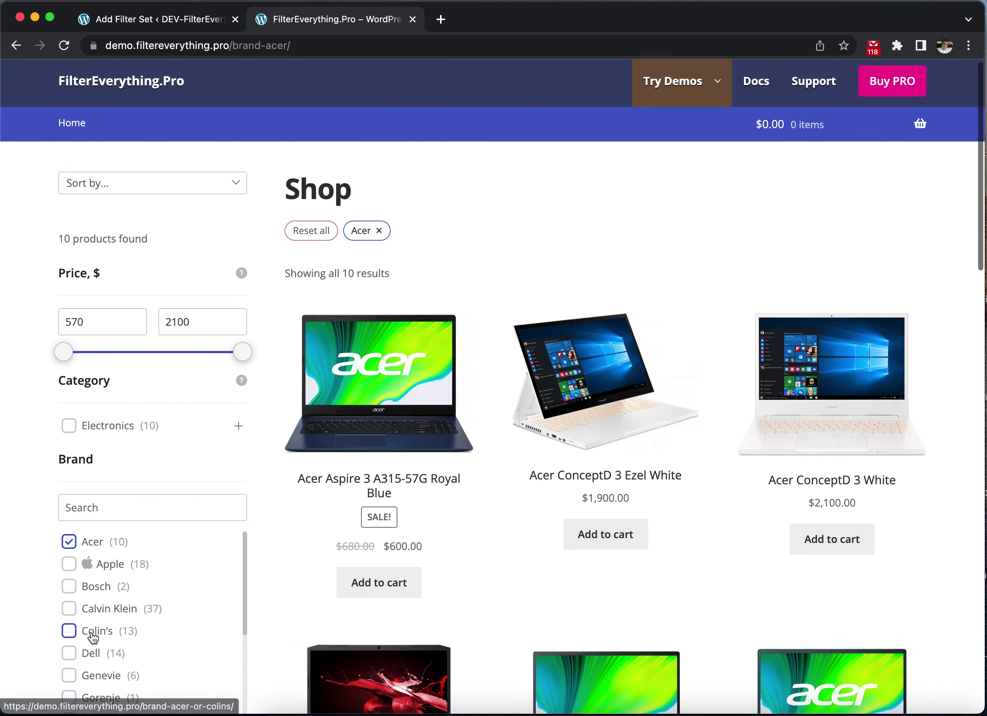
{"action": "left_click", "coordinate": [99, 565]}
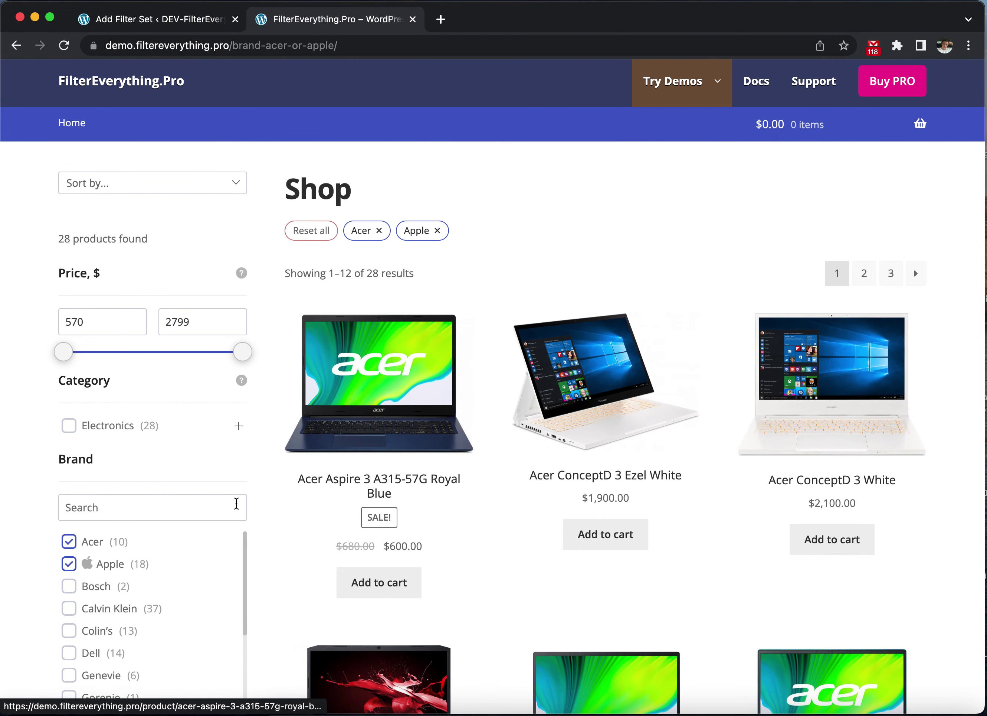
{"action": "scroll", "coordinate": [236, 507], "scroll_direction": "down", "scroll_amount": 8}
{"action": "left_click", "coordinate": [171, 620]}
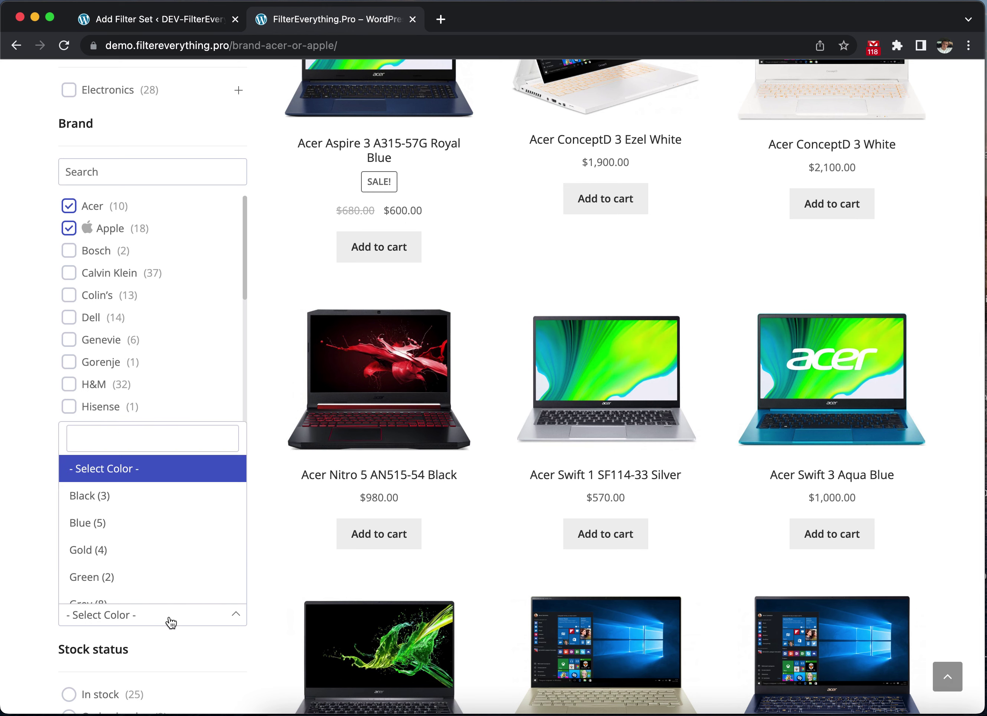
{"action": "left_click", "coordinate": [115, 529]}
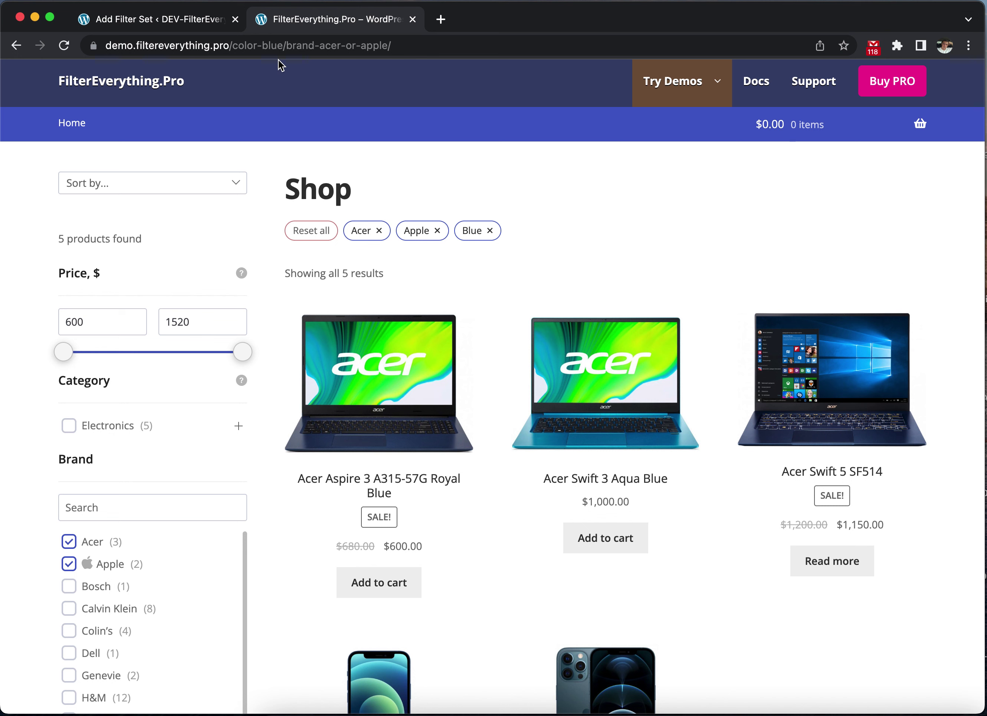
{"action": "left_click", "coordinate": [260, 45]}
{"action": "left_click", "coordinate": [285, 46]}
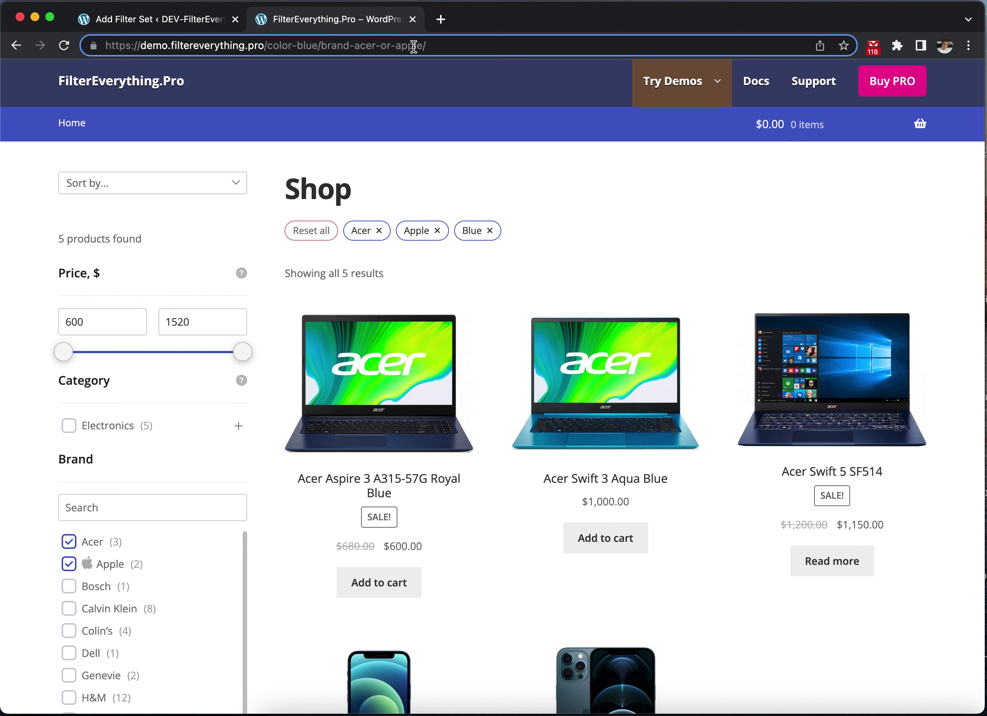
{"action": "double_click", "coordinate": [286, 43]}
{"action": "double_click", "coordinate": [332, 46]}
Step: Back in the filter set, give the Category filter the URL prefix "category" and the Checkboxes widget view
{"action": "left_click", "coordinate": [207, 19]}
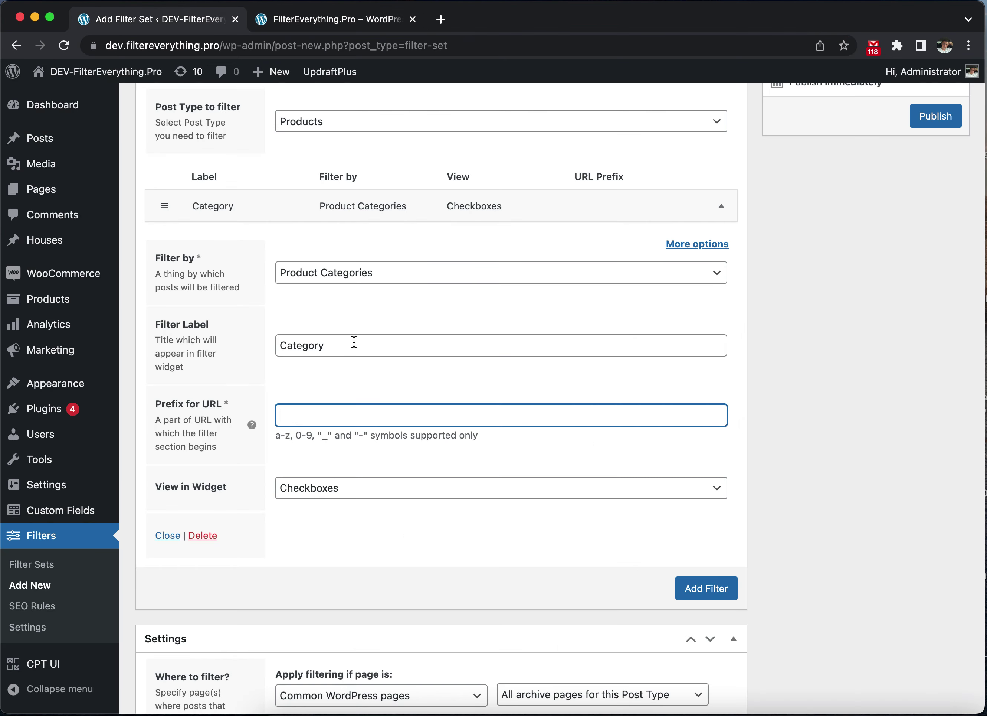
{"action": "scroll", "coordinate": [366, 411], "scroll_direction": "down", "scroll_amount": 1}
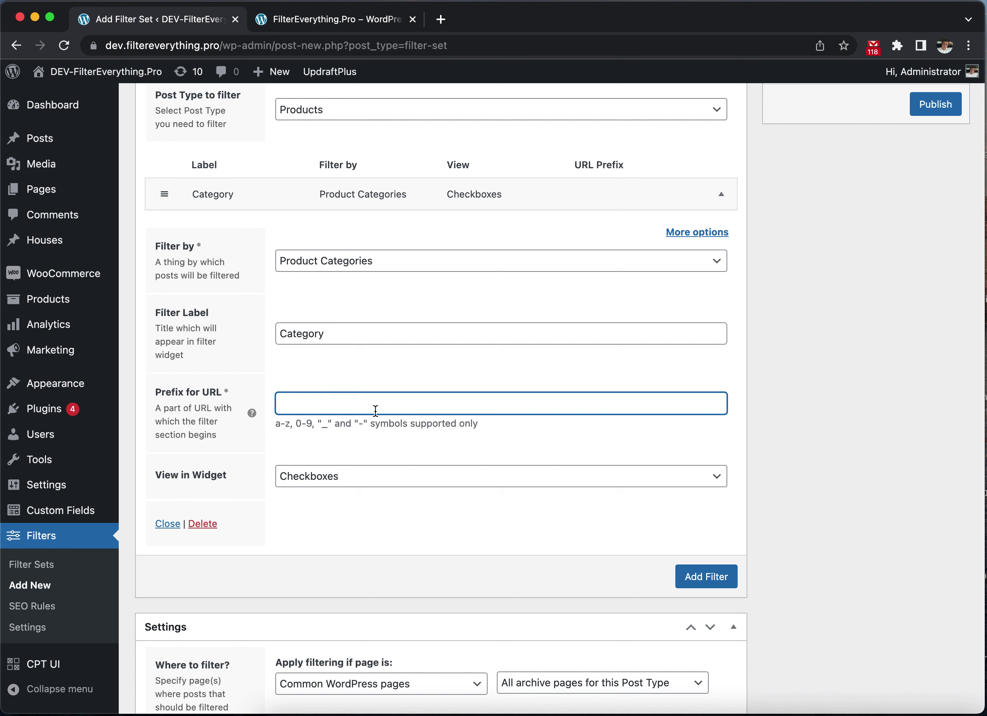
{"action": "type", "text": "category"}
{"action": "left_click", "coordinate": [612, 478]}
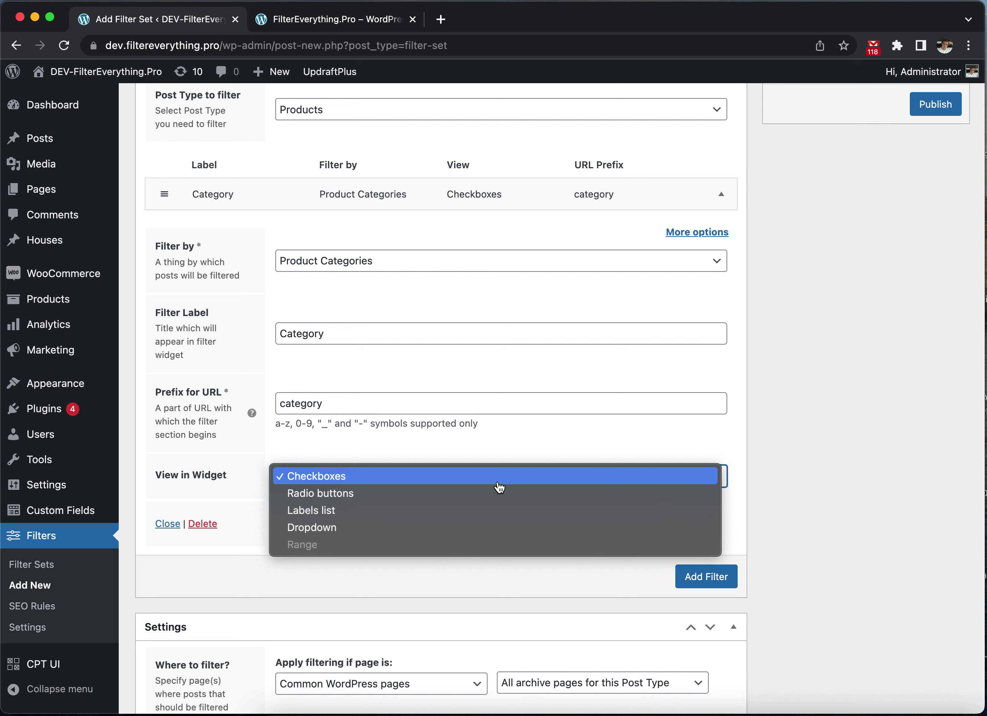
{"action": "left_click", "coordinate": [515, 483]}
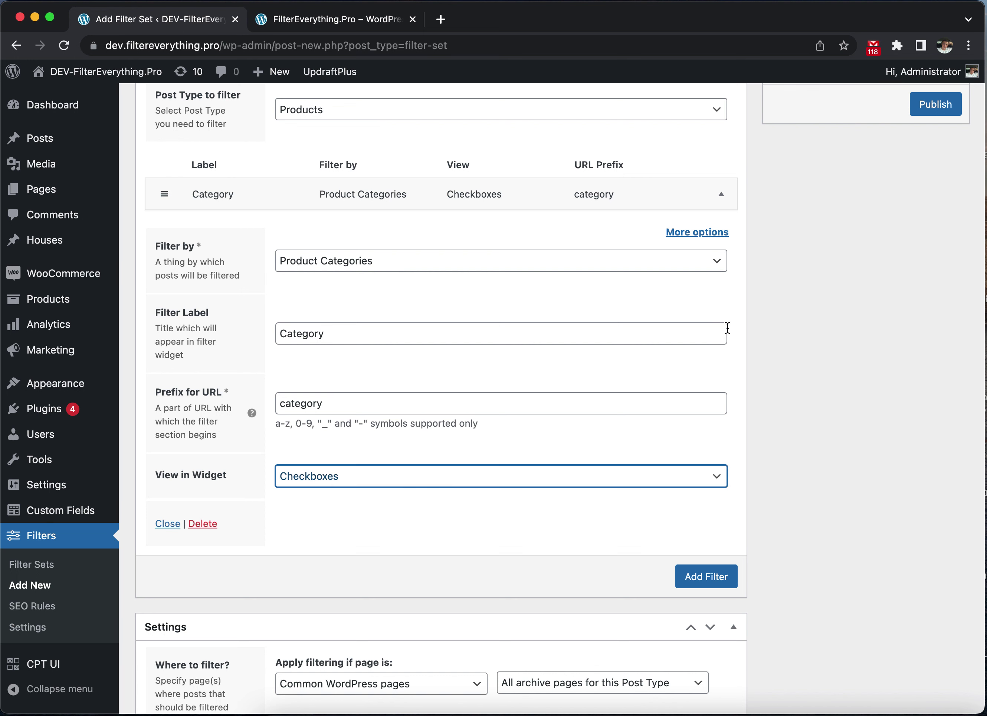
Step: Show the Category filter's additional options, enable Show Hierarchy, and collapse the filter's settings
{"action": "left_click", "coordinate": [706, 240]}
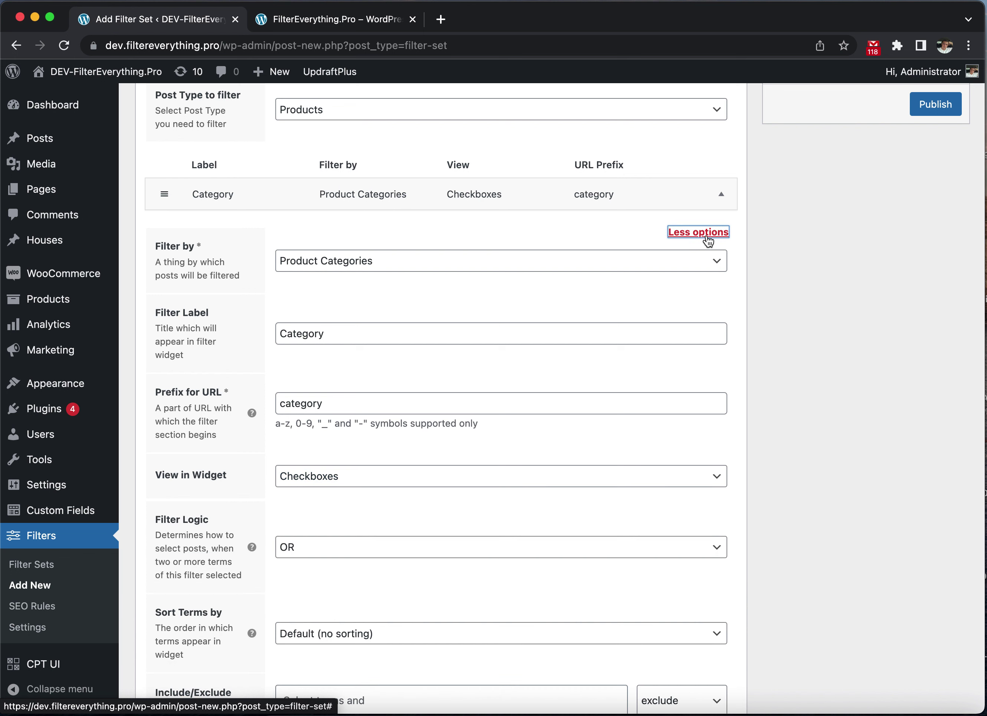
{"action": "scroll", "coordinate": [607, 386], "scroll_direction": "down", "scroll_amount": 5}
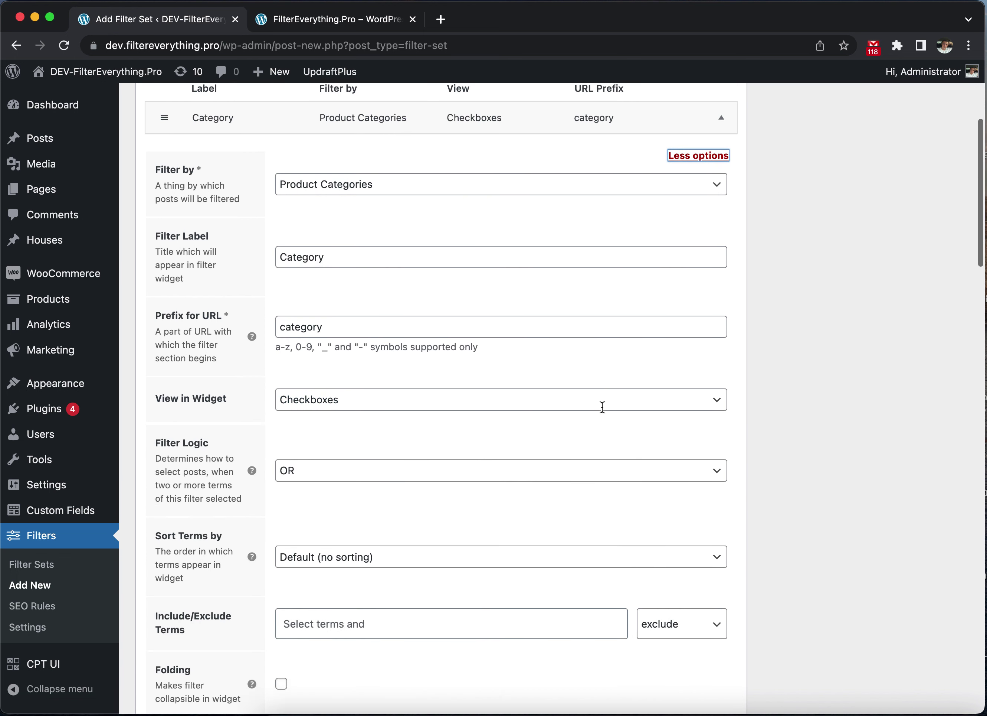
{"action": "scroll", "coordinate": [512, 427], "scroll_direction": "down", "scroll_amount": 5}
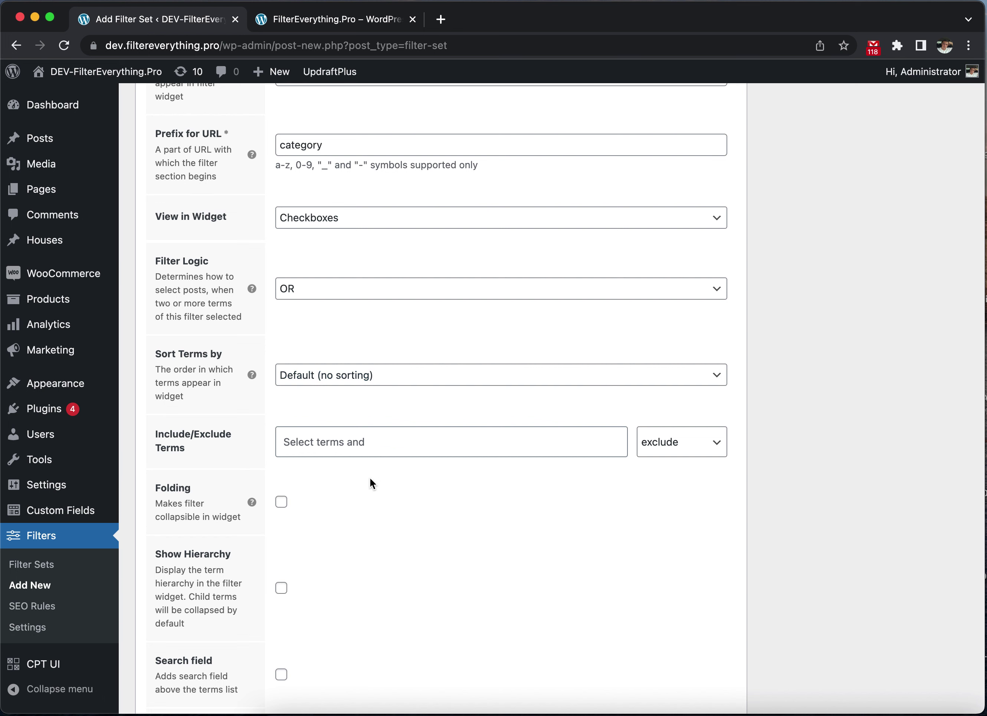
{"action": "scroll", "coordinate": [245, 578], "scroll_direction": "down", "scroll_amount": 3}
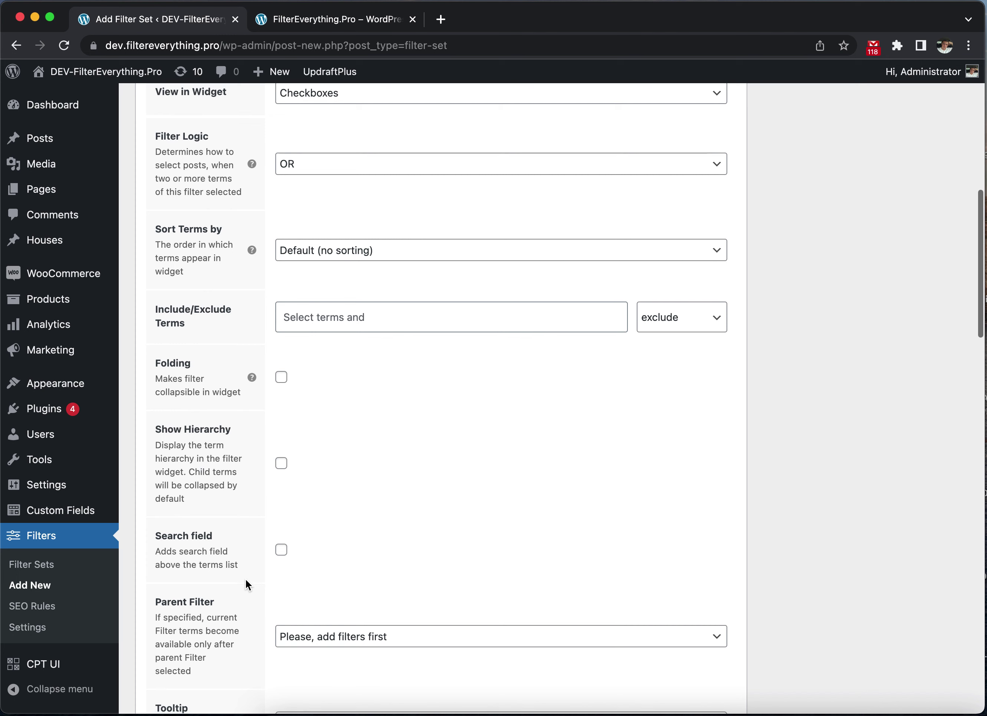
{"action": "scroll", "coordinate": [245, 581], "scroll_direction": "down", "scroll_amount": 1}
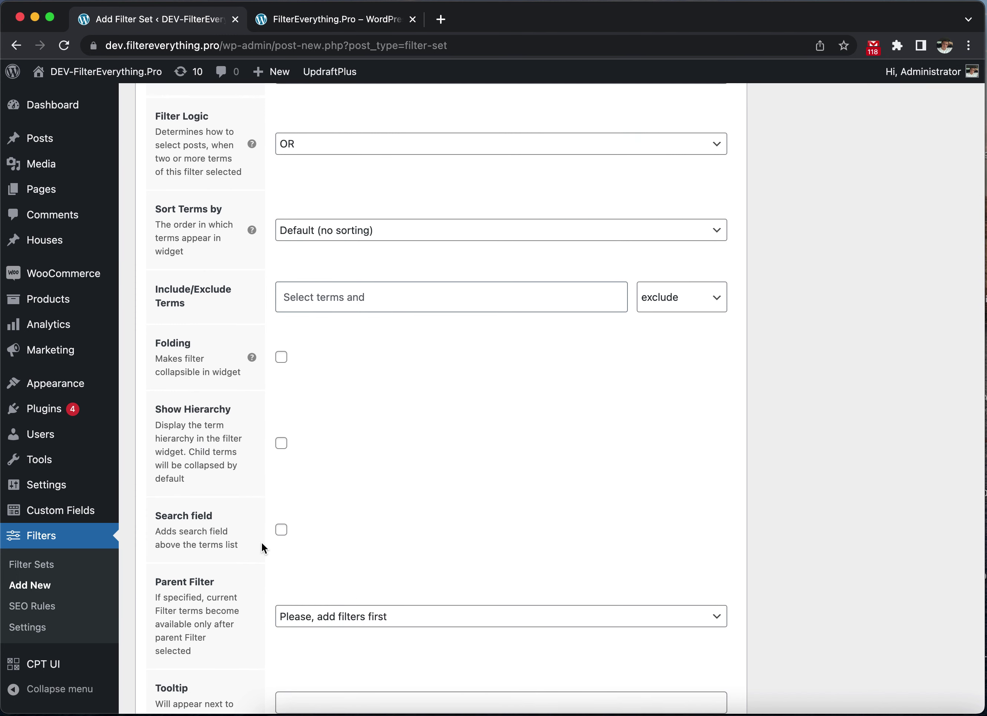
{"action": "scroll", "coordinate": [288, 539], "scroll_direction": "down", "scroll_amount": 1}
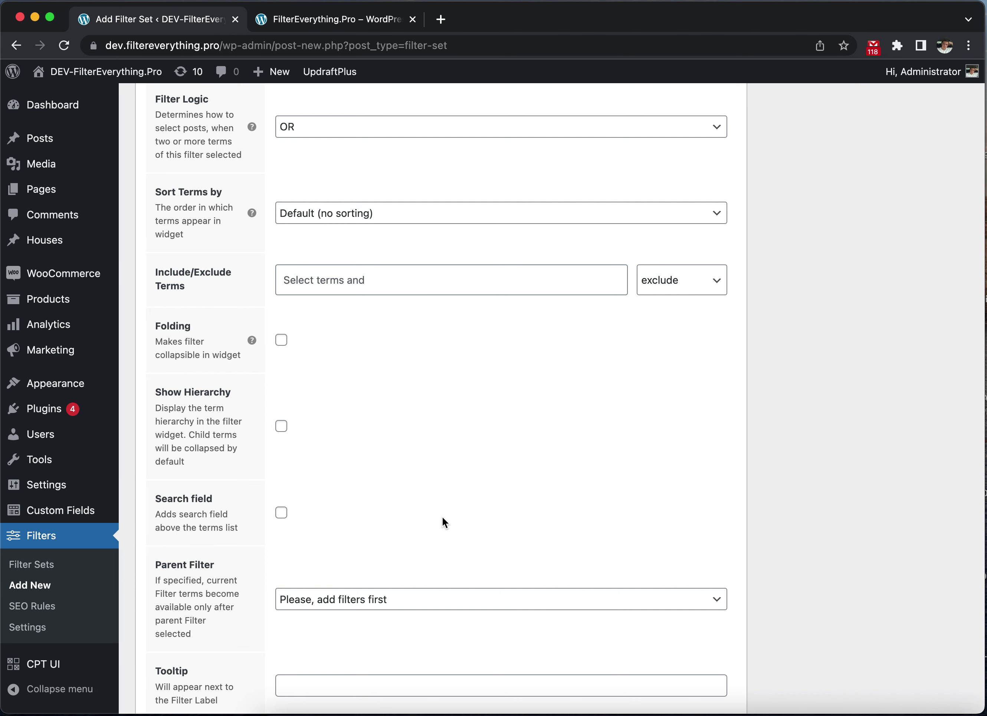
{"action": "scroll", "coordinate": [442, 518], "scroll_direction": "up", "scroll_amount": 2}
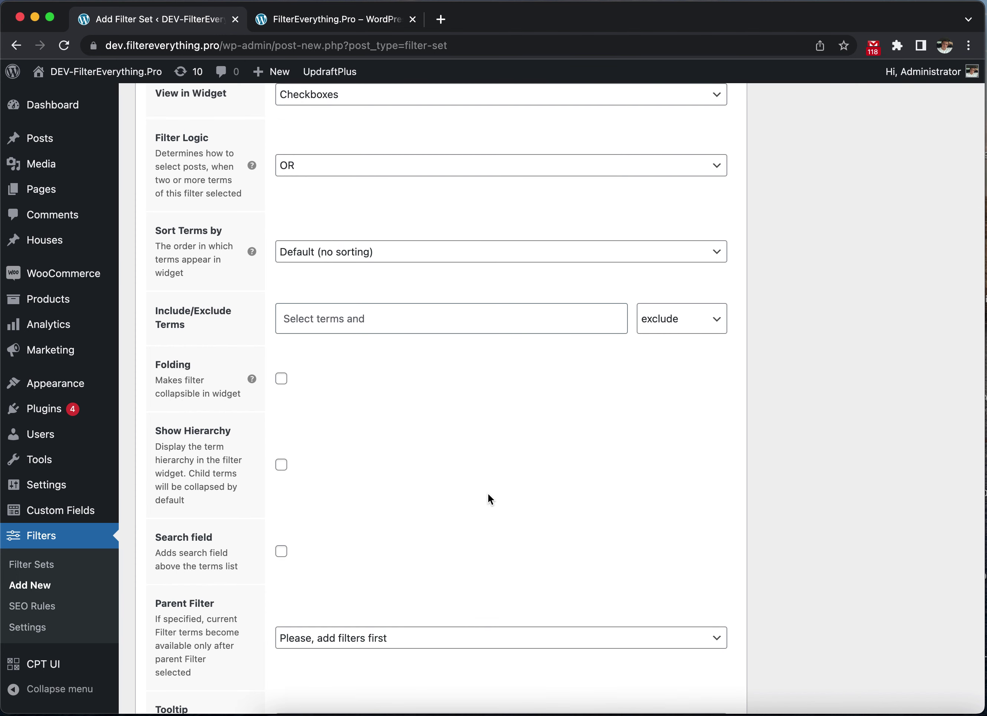
{"action": "scroll", "coordinate": [487, 492], "scroll_direction": "up", "scroll_amount": 1}
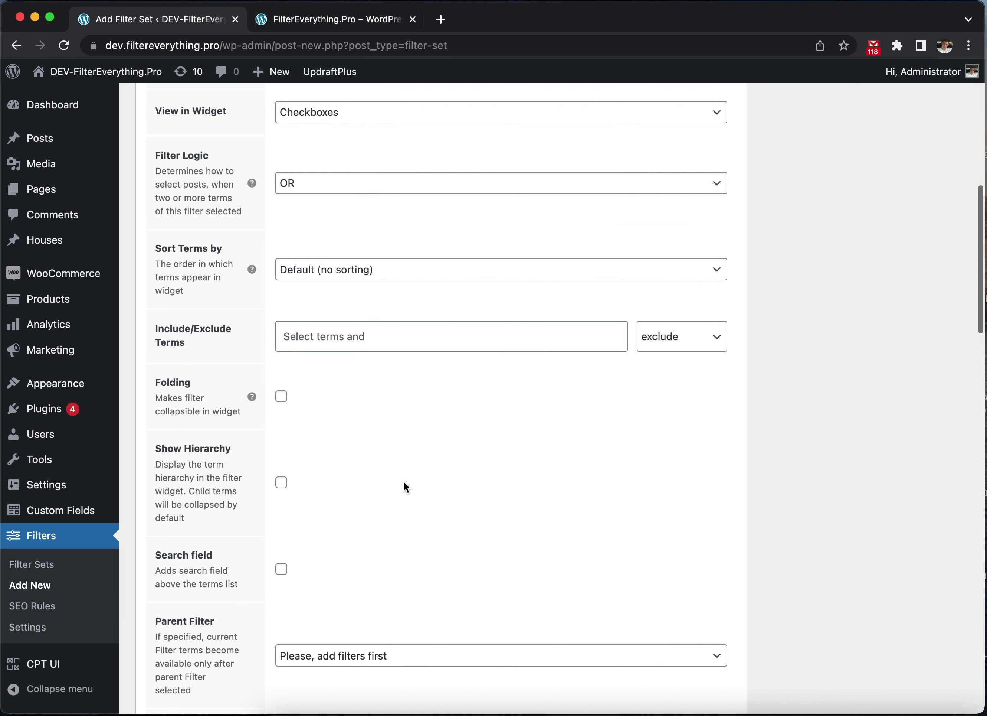
{"action": "left_click", "coordinate": [282, 483]}
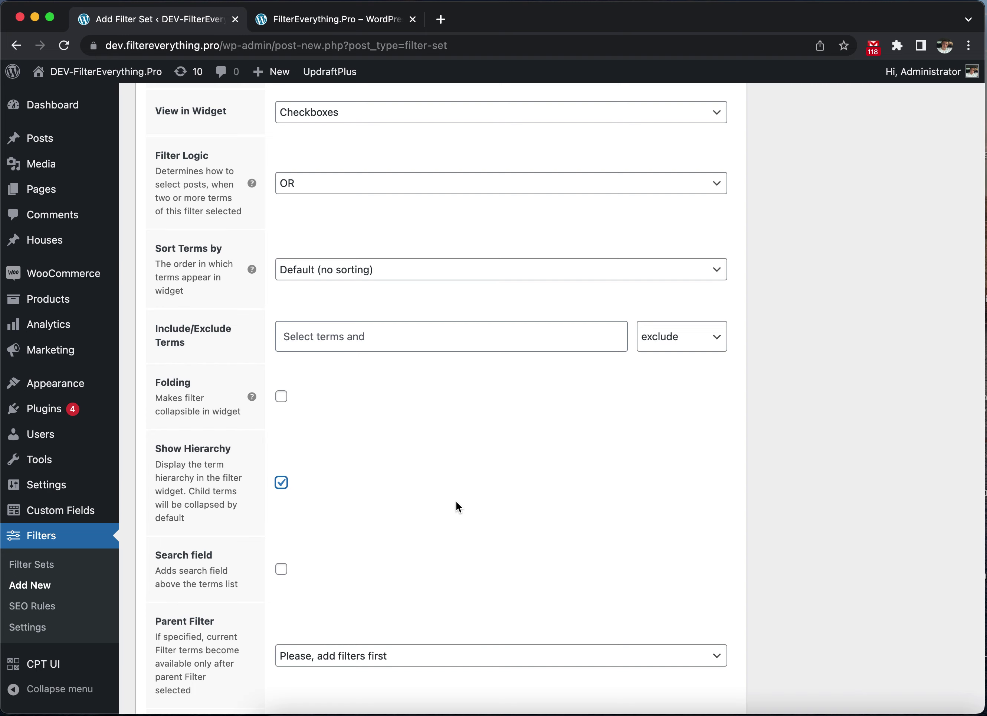
{"action": "scroll", "coordinate": [458, 501], "scroll_direction": "up", "scroll_amount": 10}
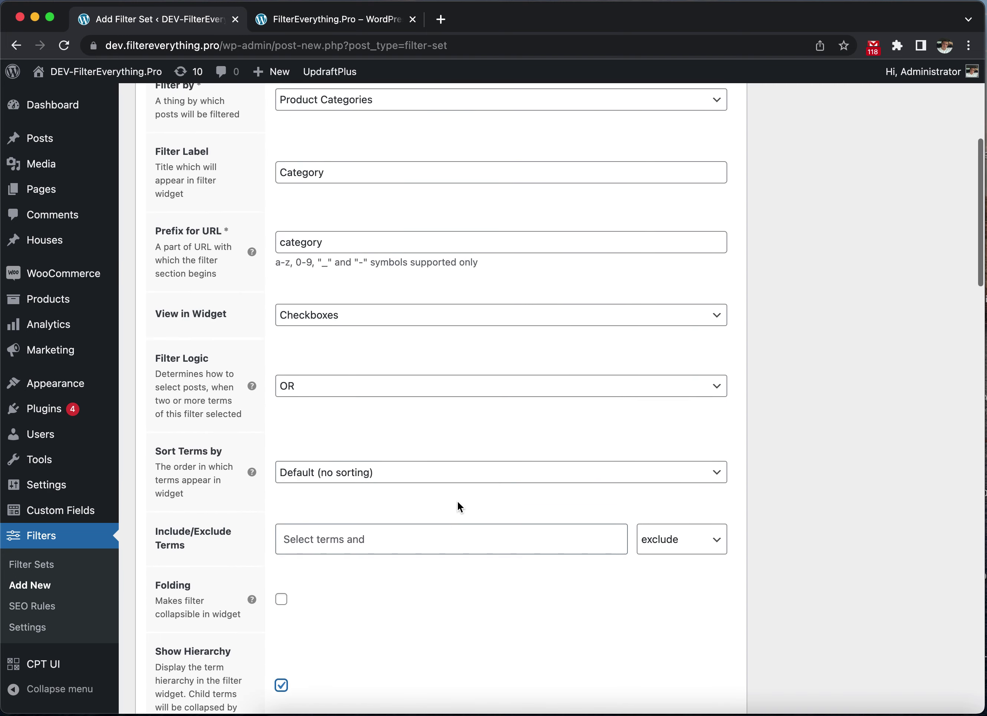
{"action": "left_click", "coordinate": [725, 317]}
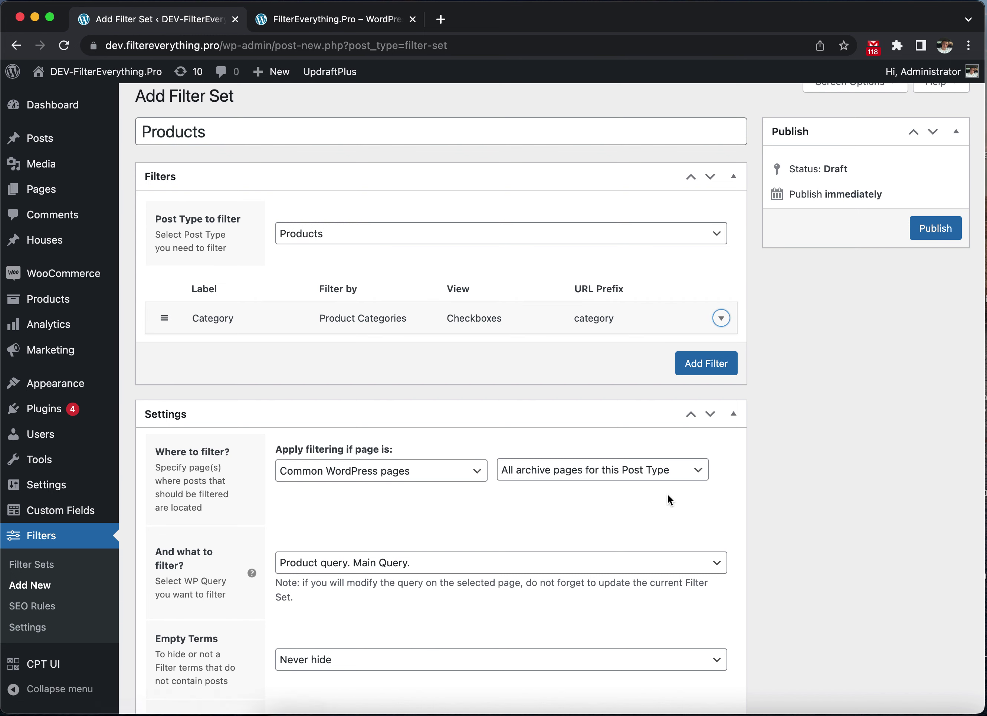
Step: Add a second filter to the set and make it filter by Product Color
{"action": "scroll", "coordinate": [668, 495], "scroll_direction": "down", "scroll_amount": 3}
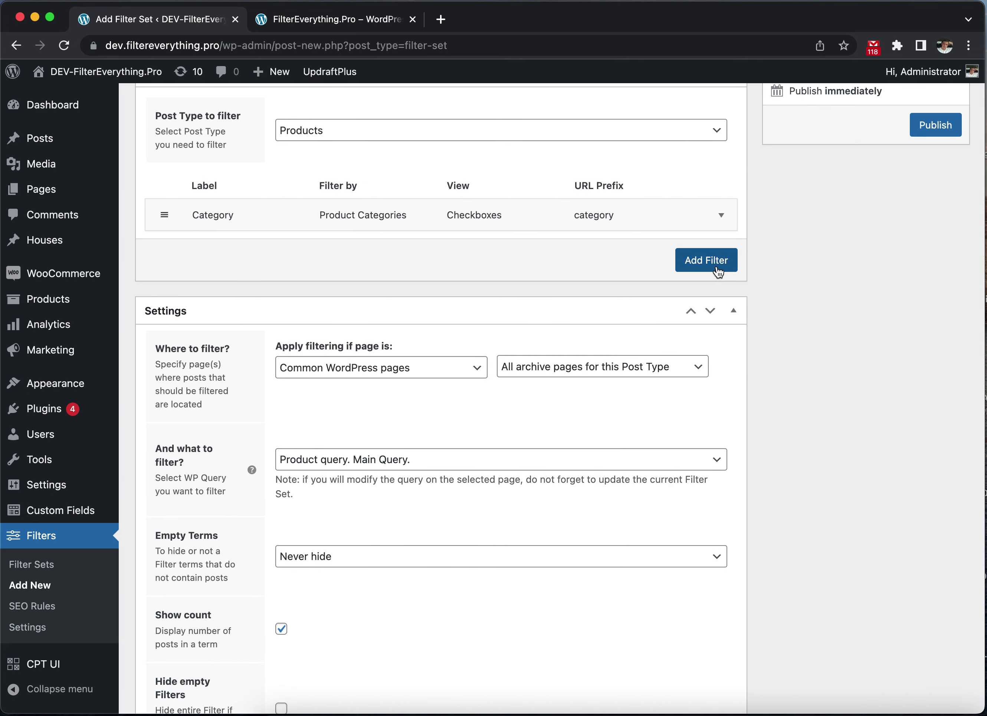
{"action": "left_click", "coordinate": [706, 260]}
{"action": "left_click", "coordinate": [639, 328]}
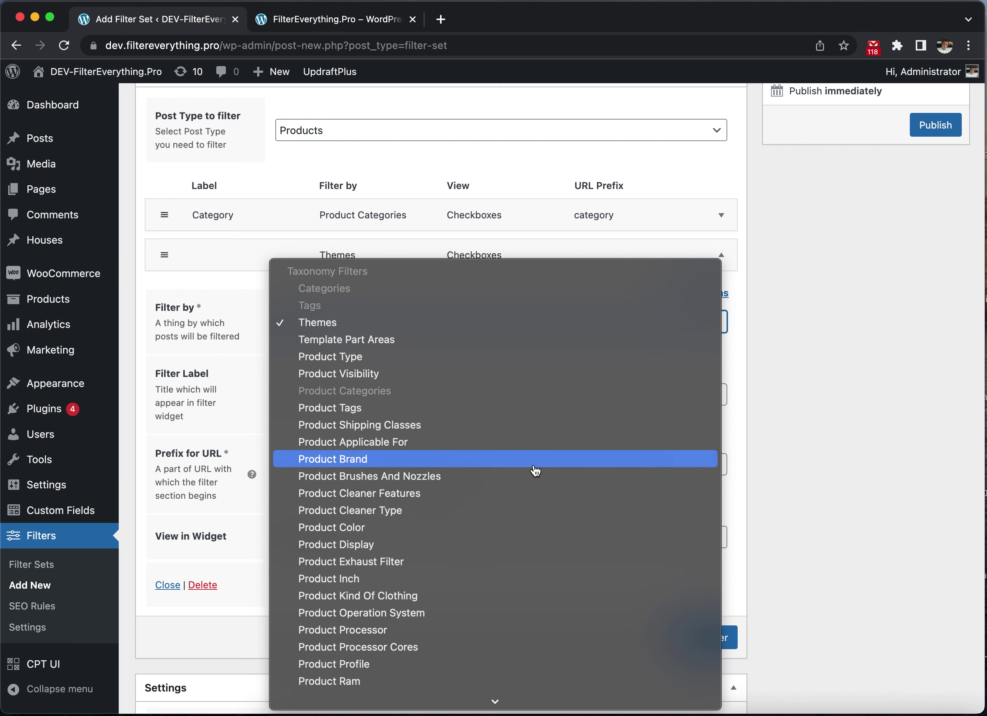
{"action": "left_click", "coordinate": [437, 533]}
Step: Give the product color filter the label "Color", URL prefix "color" and Radio buttons widget view, and collapse its settings
{"action": "left_click", "coordinate": [541, 398]}
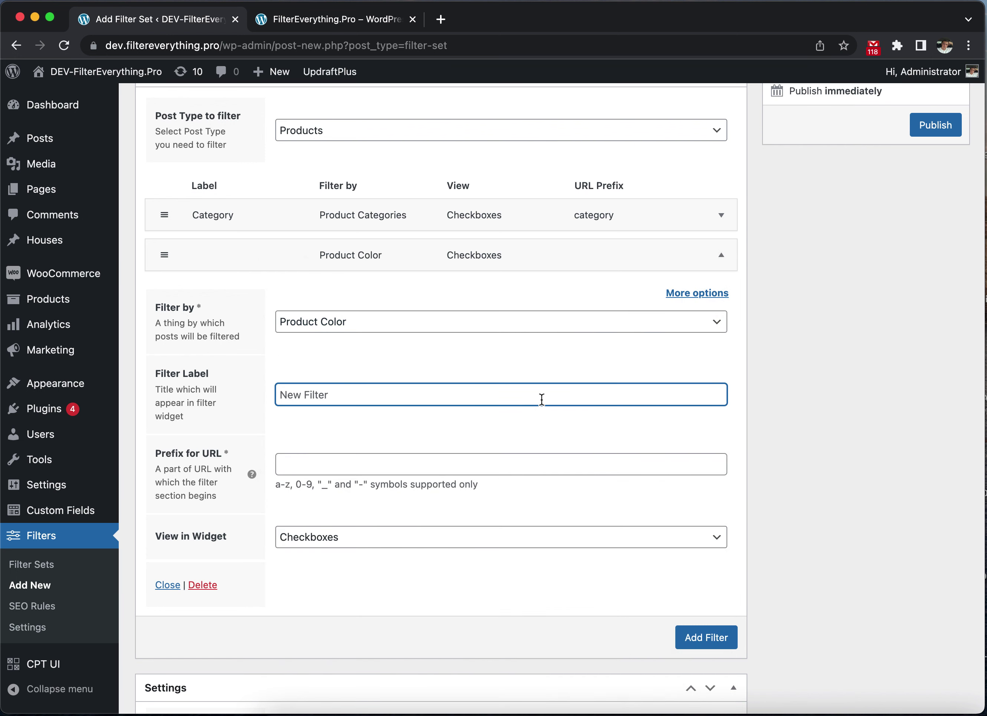
{"action": "type", "text": "Color"}
{"action": "key", "text": "Tab"}
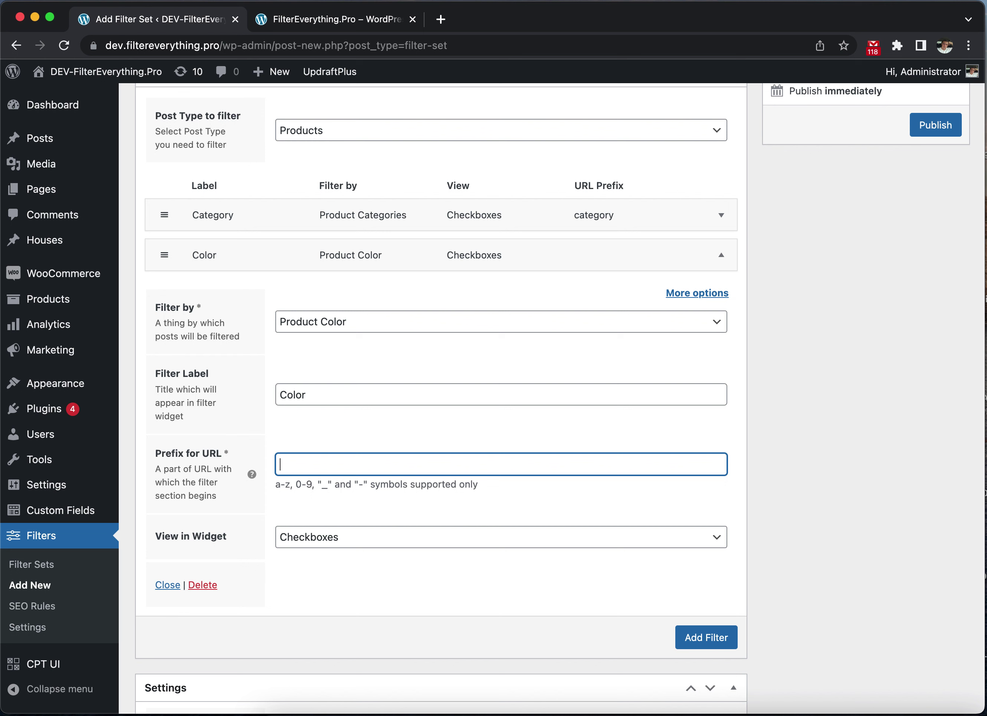
{"action": "type", "text": "color"}
{"action": "left_click", "coordinate": [592, 544]}
{"action": "left_click", "coordinate": [555, 558]}
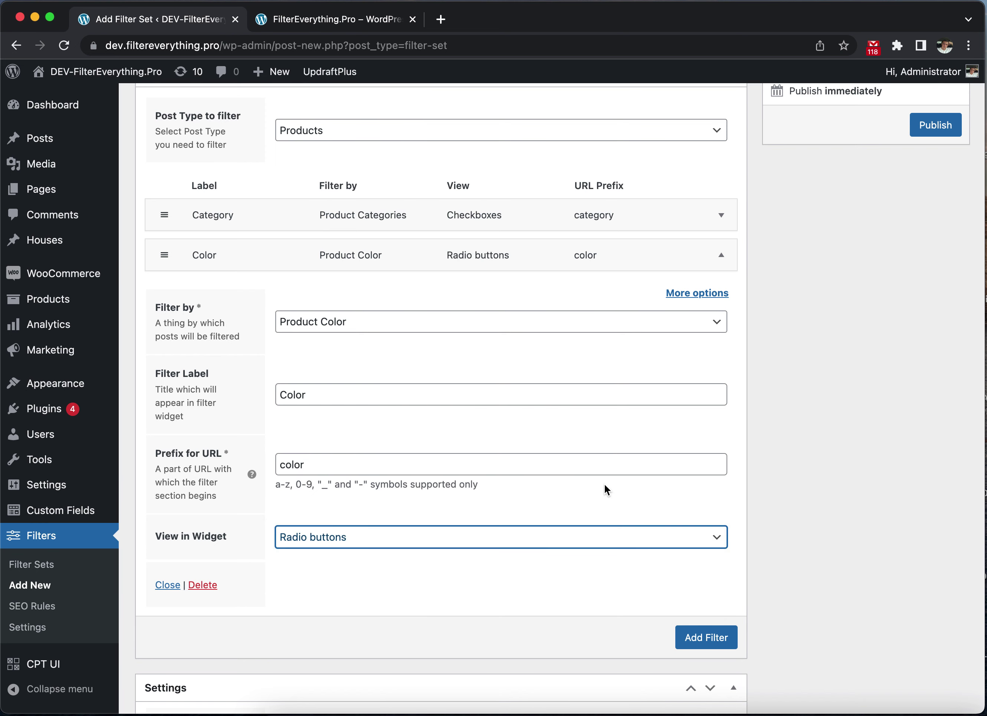
{"action": "scroll", "coordinate": [626, 423], "scroll_direction": "down", "scroll_amount": 2}
{"action": "left_click", "coordinate": [723, 228]}
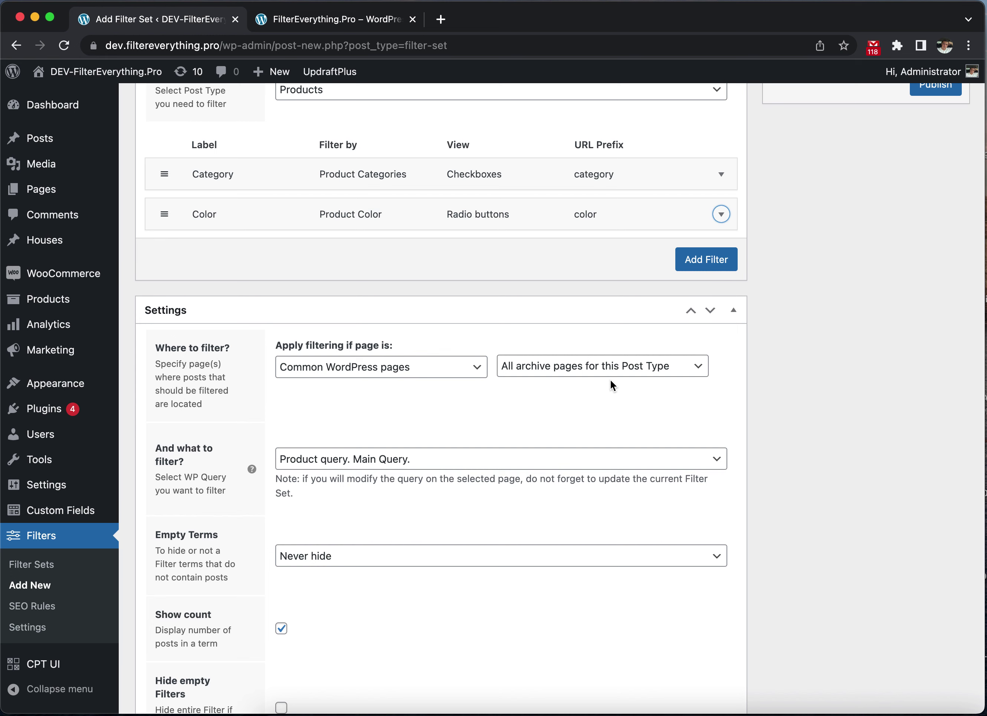
Step: Add a third filter to the set and make it filter by Custom Field Numeric
{"action": "left_click", "coordinate": [725, 261]}
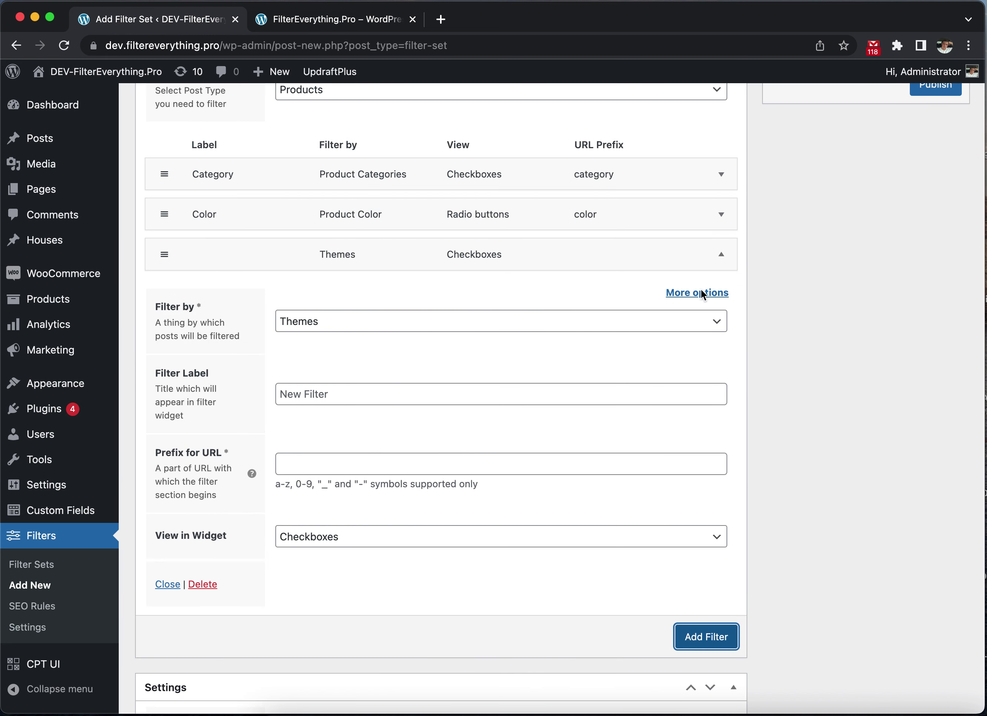
{"action": "scroll", "coordinate": [670, 331], "scroll_direction": "down", "scroll_amount": 1}
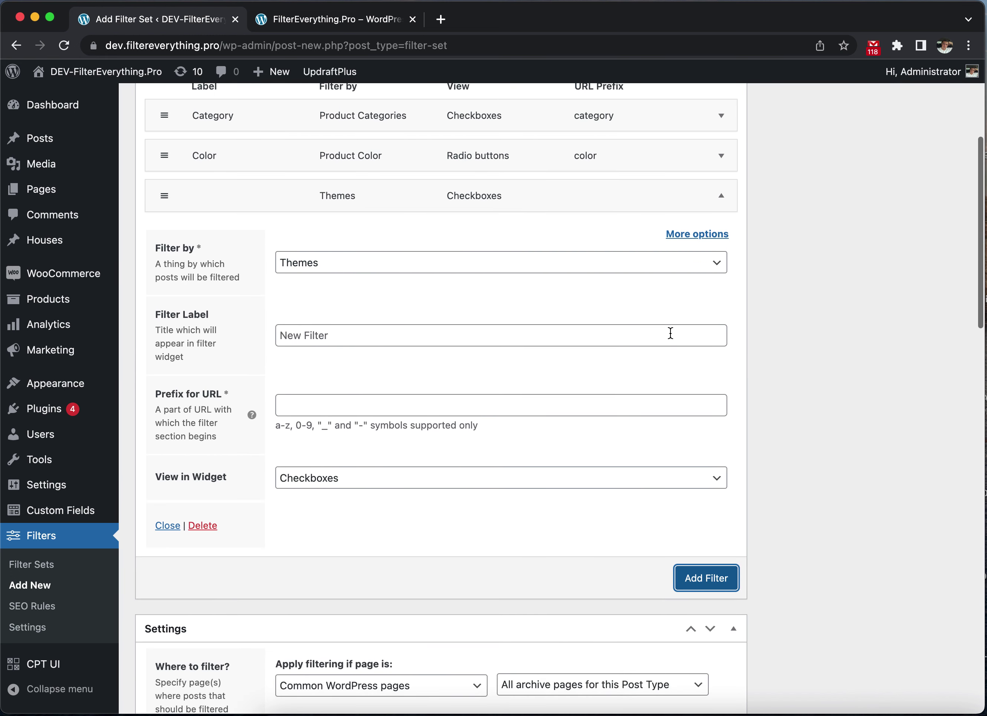
{"action": "left_click", "coordinate": [657, 264]}
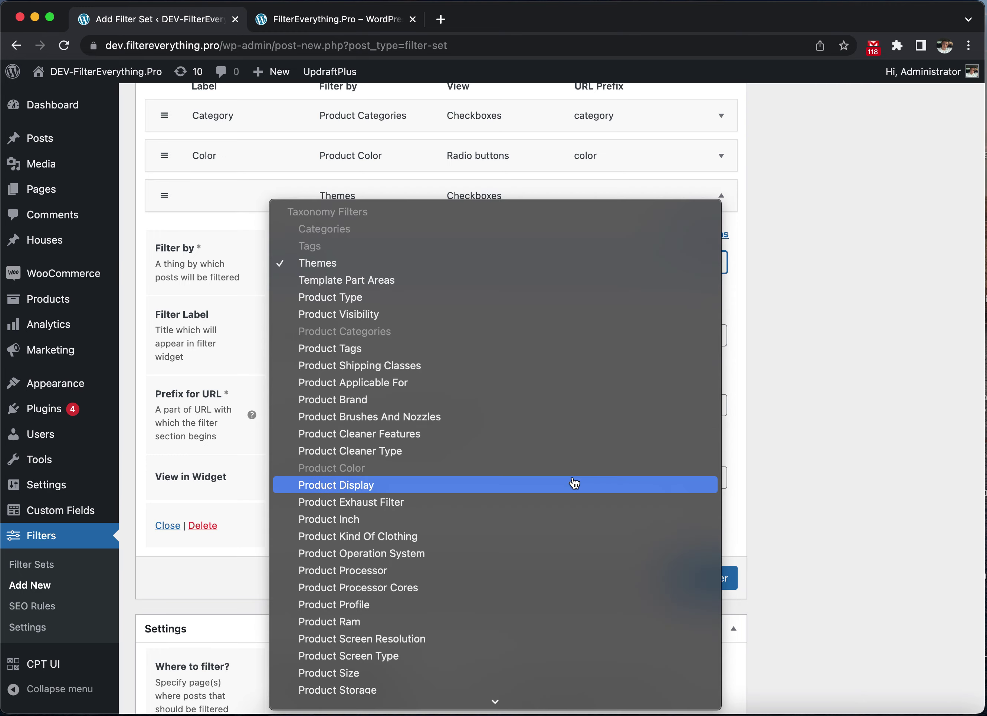
{"action": "scroll", "coordinate": [575, 485], "scroll_direction": "down", "scroll_amount": 5}
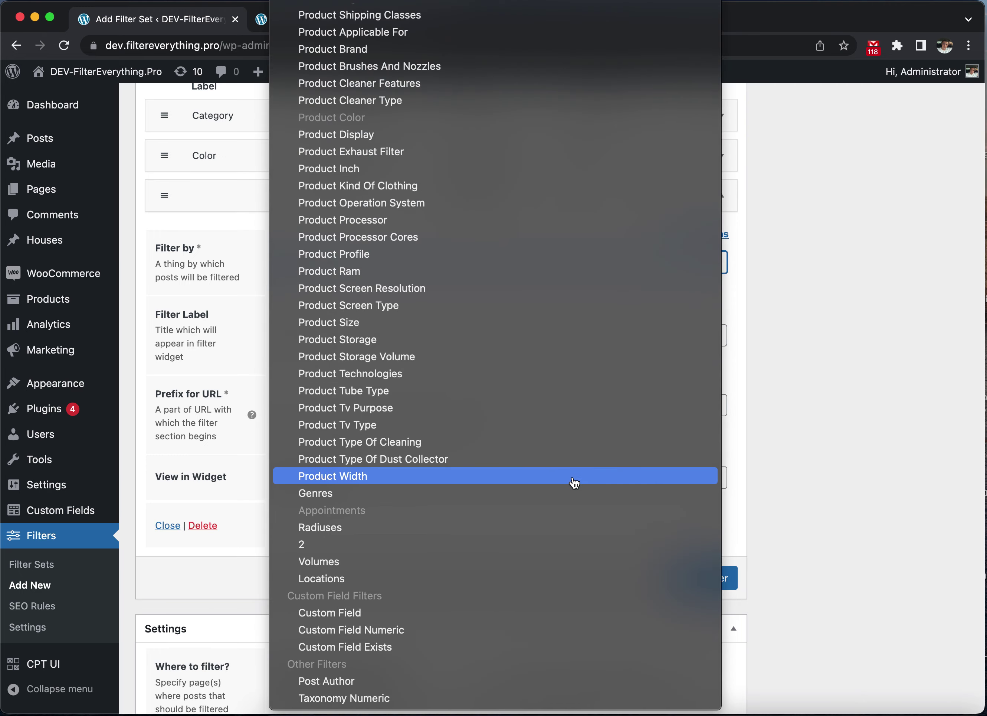
{"action": "left_click", "coordinate": [429, 633]}
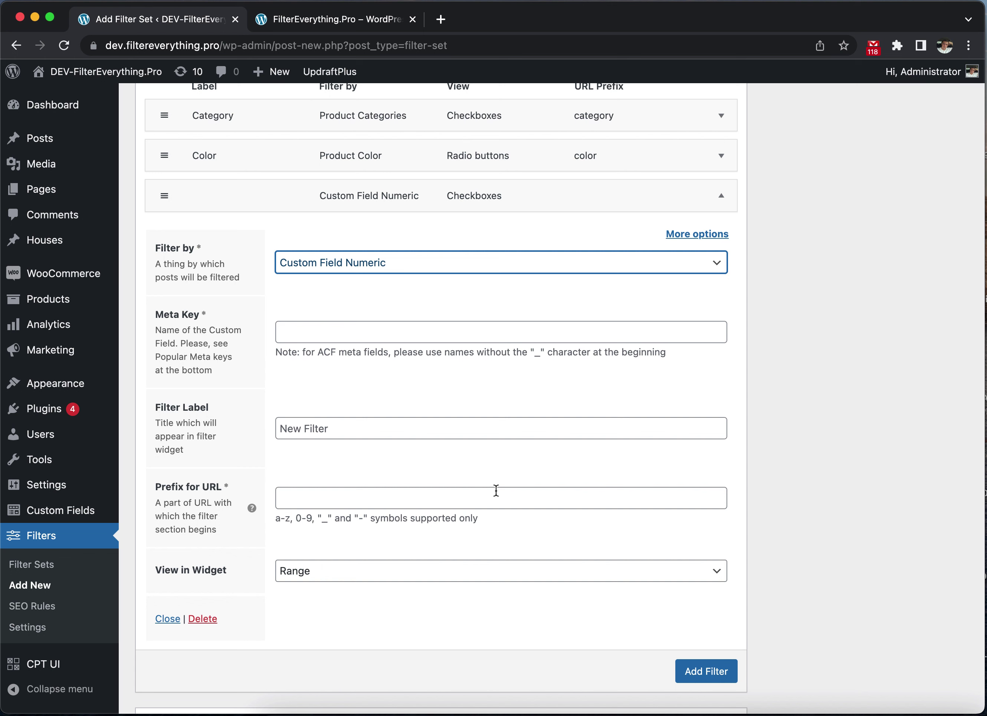
Step: Set the numeric filter's meta key to "_price" and its label to "Price"
{"action": "left_click", "coordinate": [431, 337]}
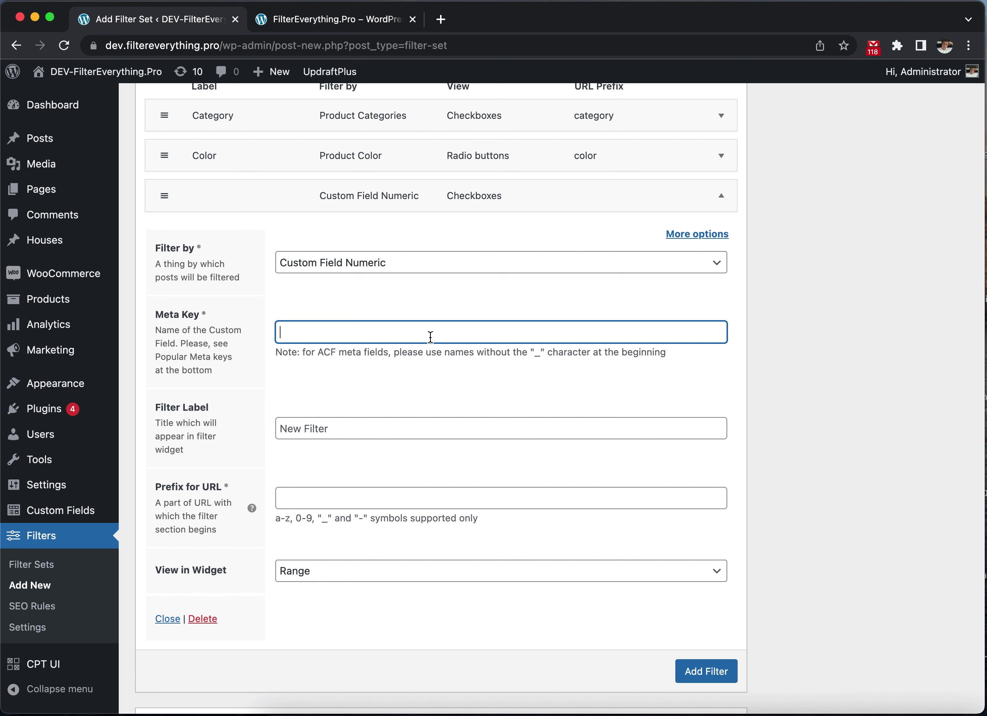
{"action": "type", "text": "_price"}
{"action": "key", "text": "Tab"}
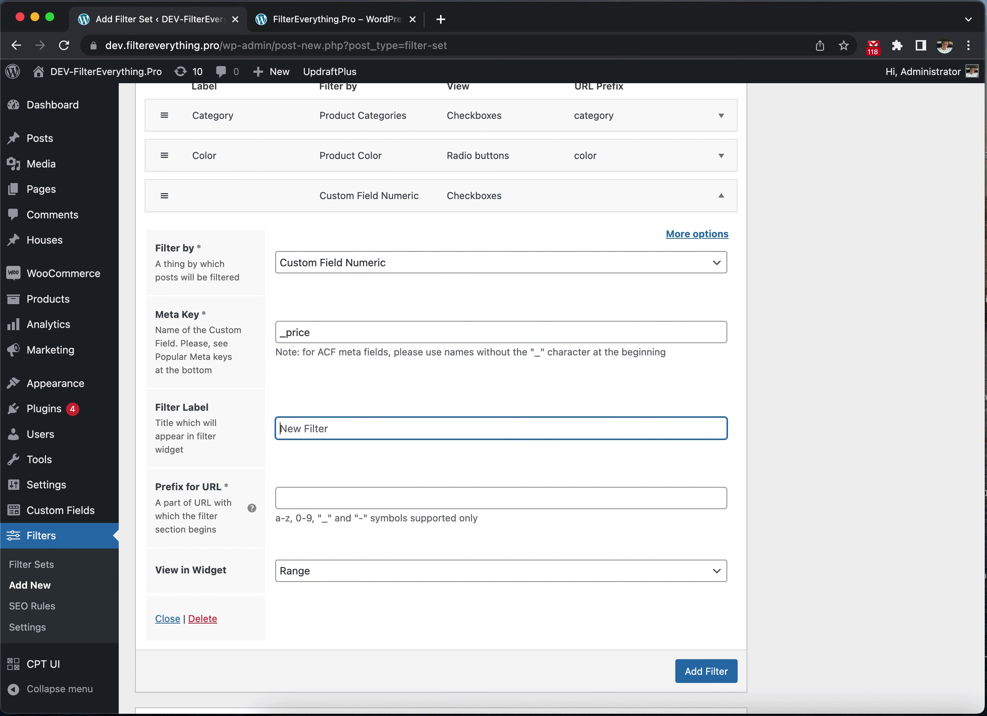
{"action": "type", "text": "Price"}
Step: Set the Price filter's URL prefix to "price"
{"action": "left_click", "coordinate": [508, 495]}
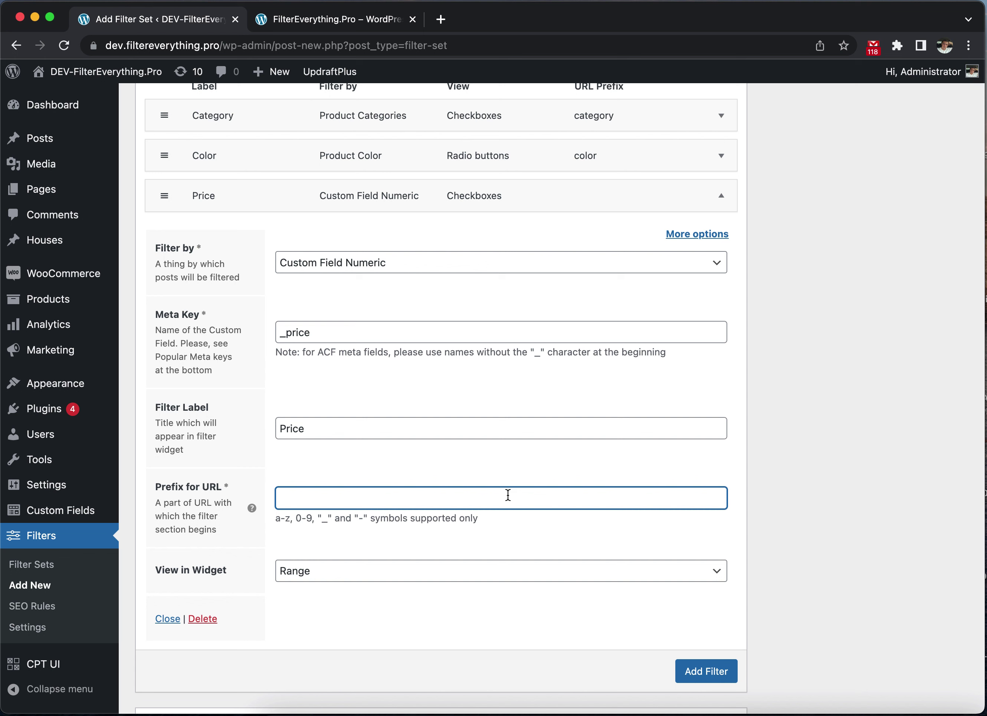
{"action": "type", "text": "preice"}
{"action": "key", "text": "BackSpace"}
{"action": "key", "text": "BackSpace"}
{"action": "key", "text": "BackSpace"}
{"action": "key", "text": "BackSpace"}
{"action": "type", "text": "cie"}
{"action": "key", "text": "BackSpace"}
{"action": "key", "text": "BackSpace"}
{"action": "key", "text": "BackSpace"}
{"action": "type", "text": "ice"}
{"action": "scroll", "coordinate": [559, 427], "scroll_direction": "down", "scroll_amount": 1}
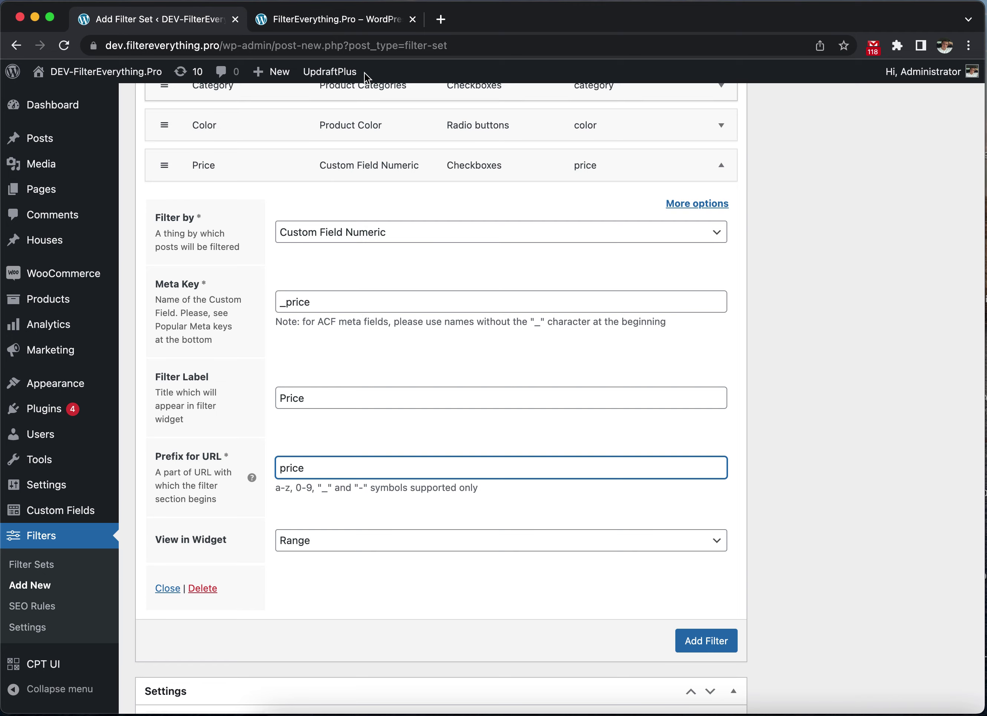
Step: On the open demo shop site, narrow the price range to about 942–5104 and examine the price prefix in the page URL
{"action": "left_click", "coordinate": [348, 19]}
{"action": "left_click", "coordinate": [314, 232]}
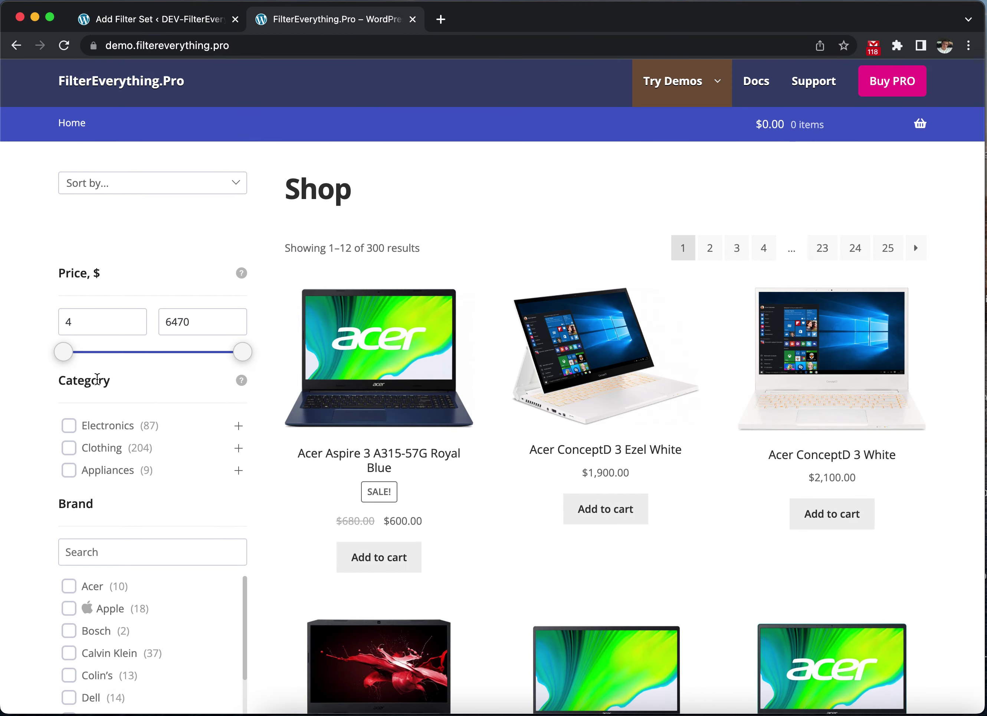
{"action": "left_click_drag", "start_coordinate": [72, 352], "coordinate": [92, 359]}
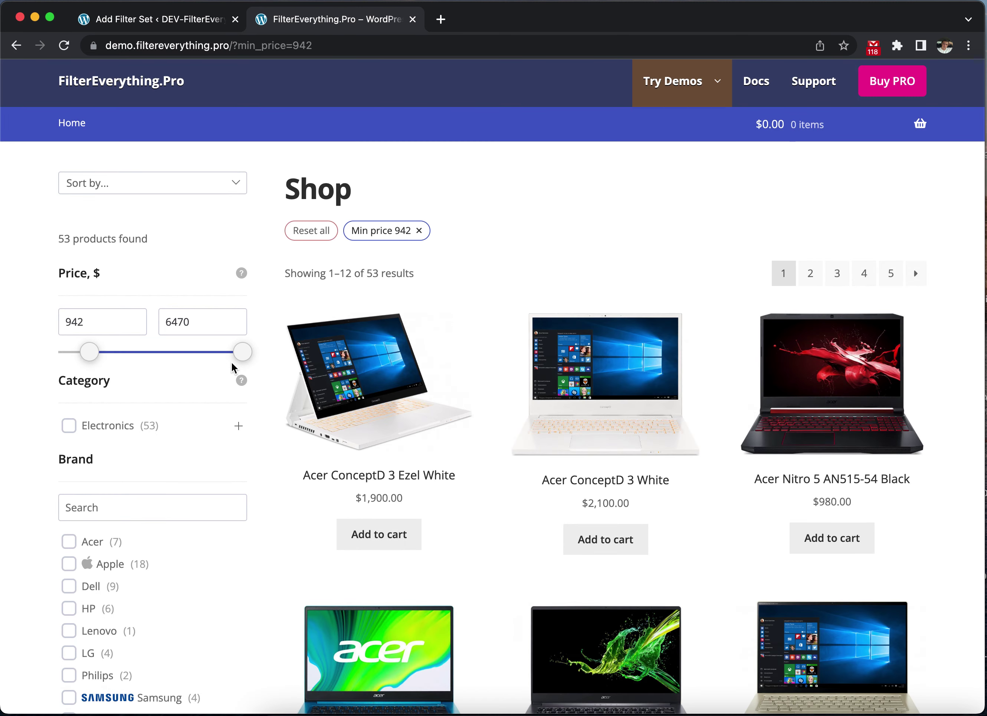
{"action": "left_click_drag", "start_coordinate": [243, 352], "coordinate": [204, 358]}
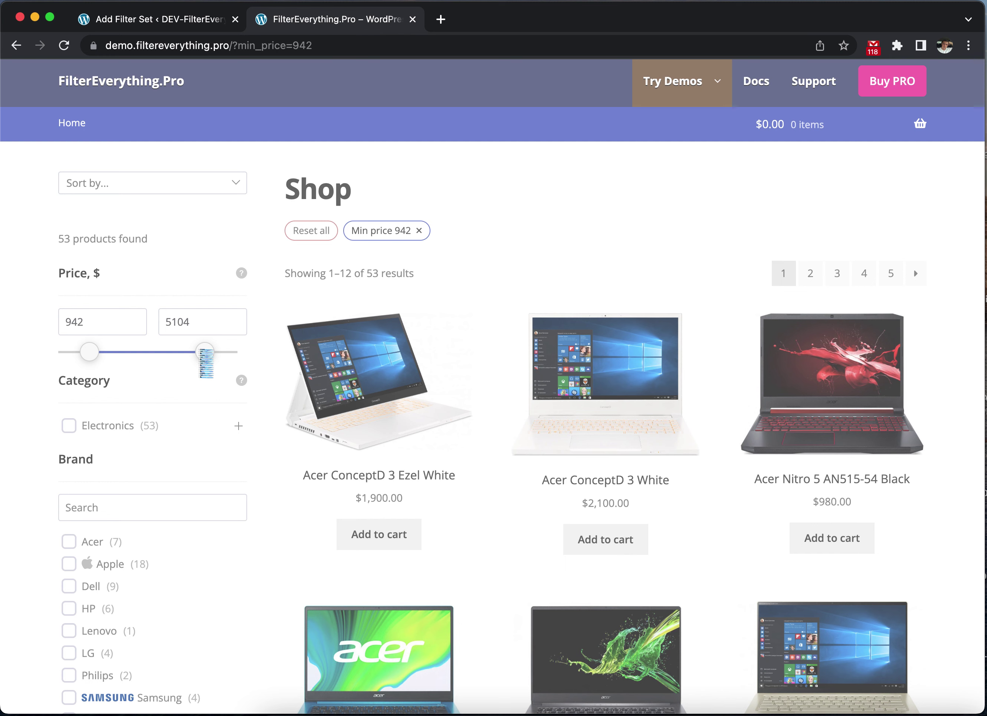
{"action": "left_click", "coordinate": [446, 47]}
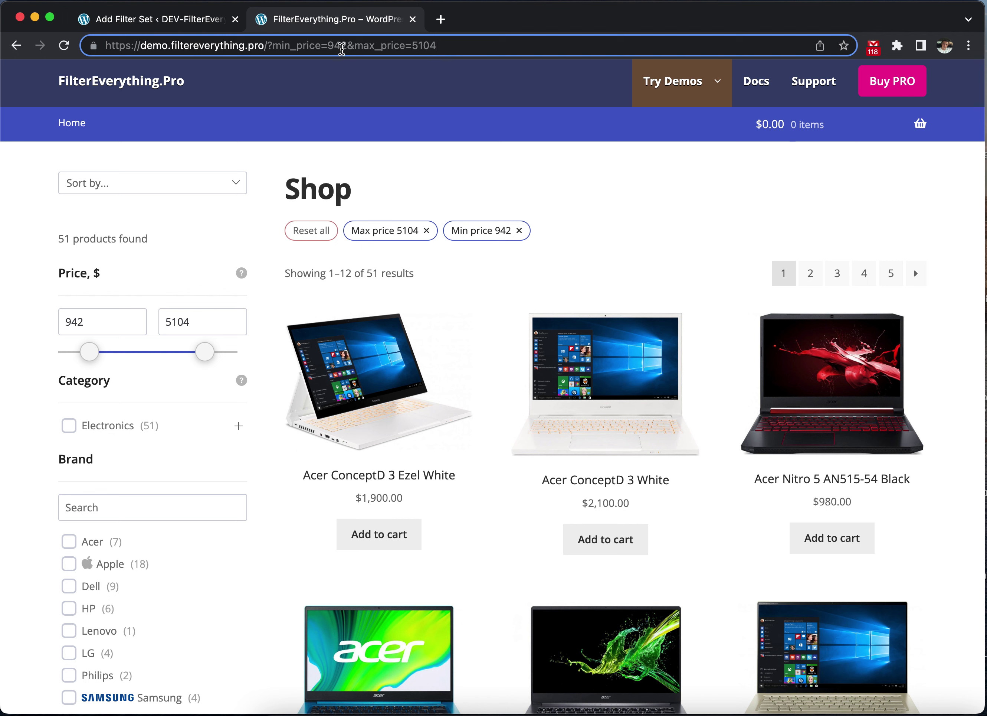
{"action": "double_click", "coordinate": [316, 42]}
{"action": "triple_click", "coordinate": [316, 43]}
{"action": "left_click", "coordinate": [317, 45]}
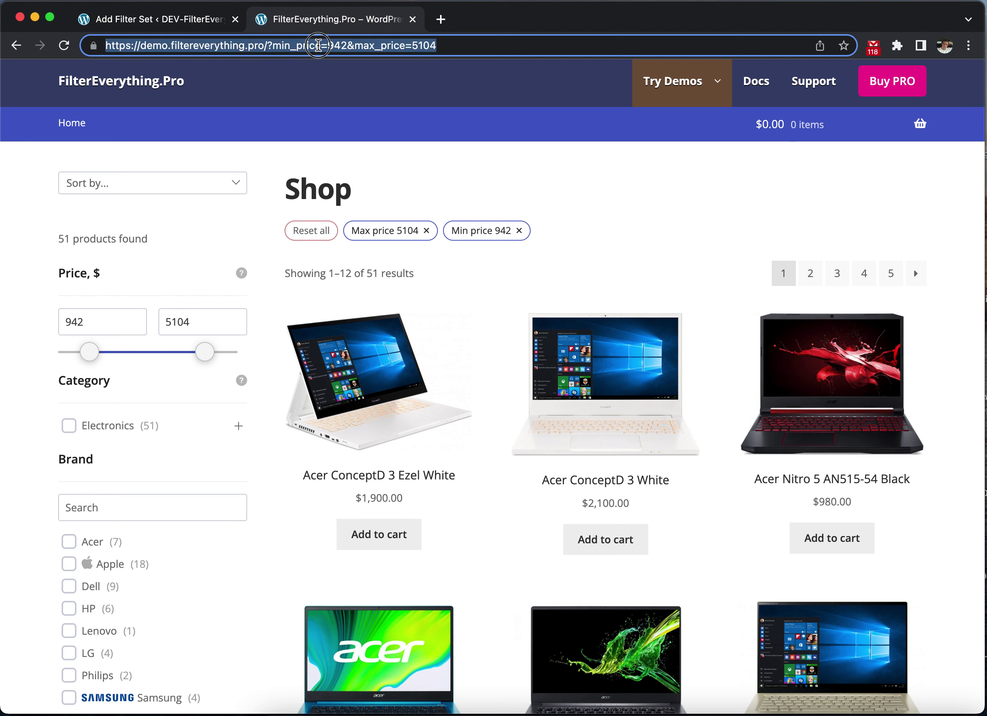
{"action": "left_click_drag", "start_coordinate": [321, 46], "coordinate": [298, 45]}
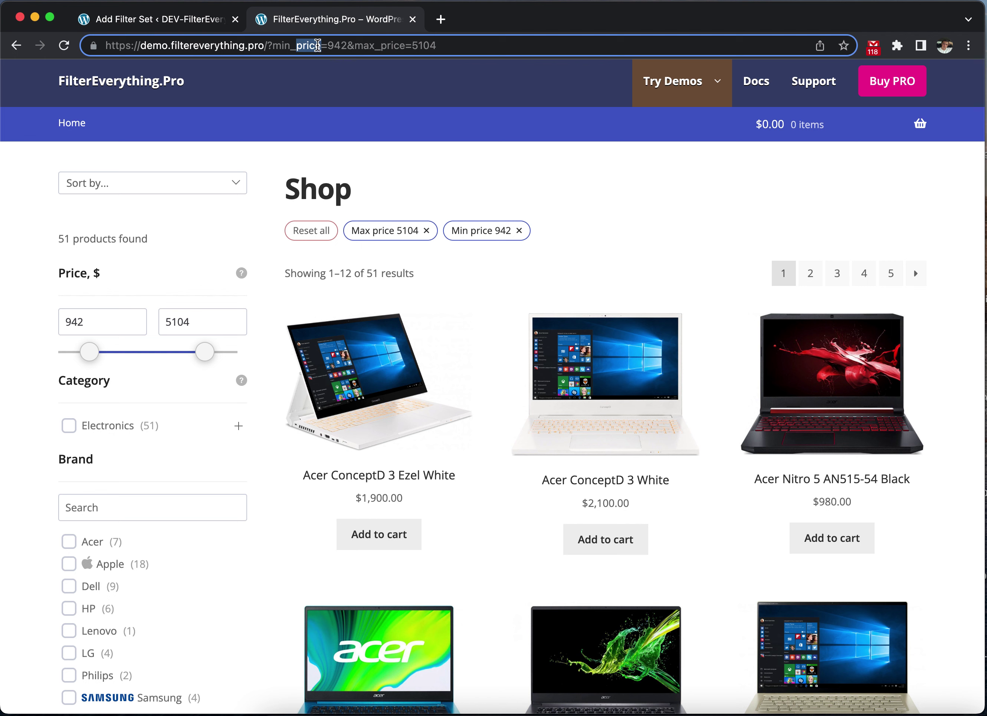
{"action": "left_click", "coordinate": [284, 45]}
Step: Return to the filter set being edited and keep the Price filter's widget view as Range
{"action": "left_click", "coordinate": [178, 19]}
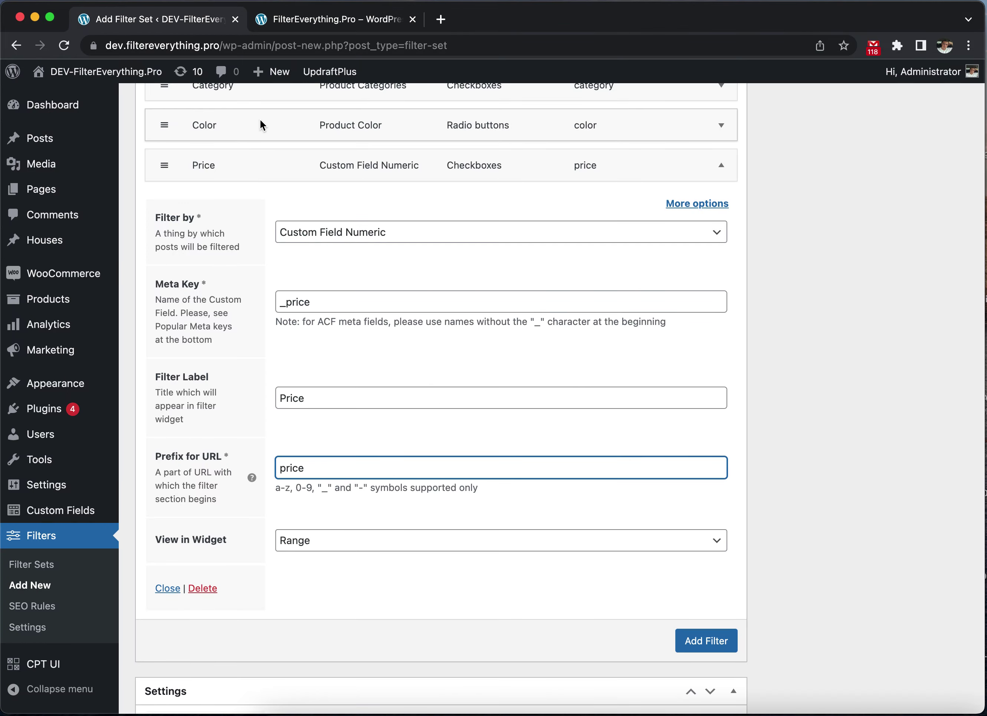
{"action": "scroll", "coordinate": [580, 308], "scroll_direction": "down", "scroll_amount": 2}
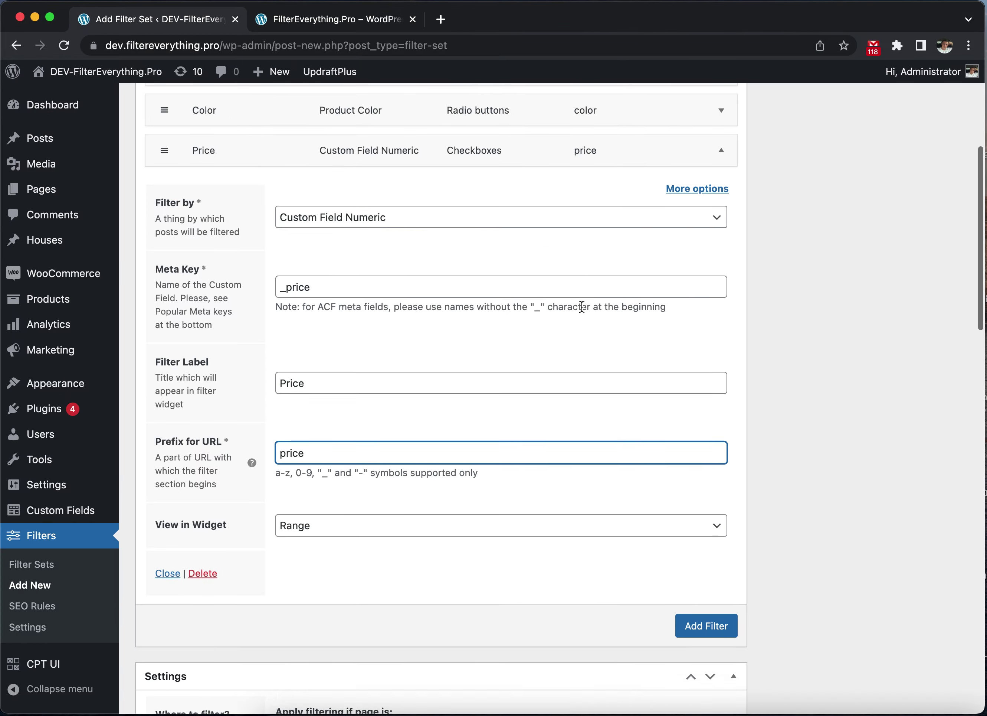
{"action": "left_click", "coordinate": [548, 503]}
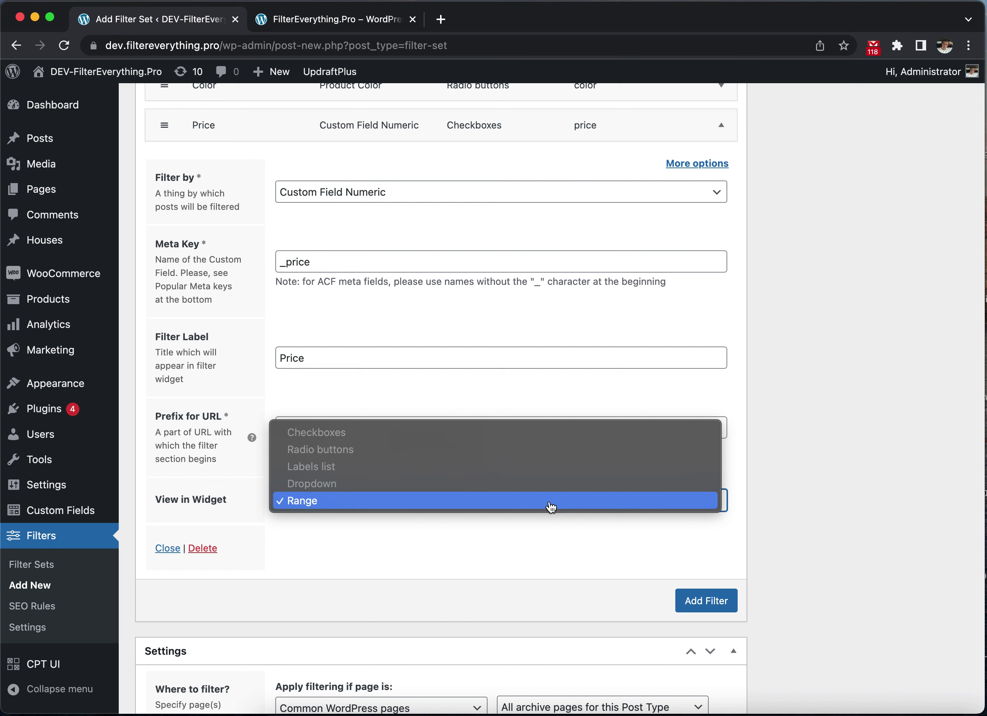
{"action": "left_click", "coordinate": [912, 482]}
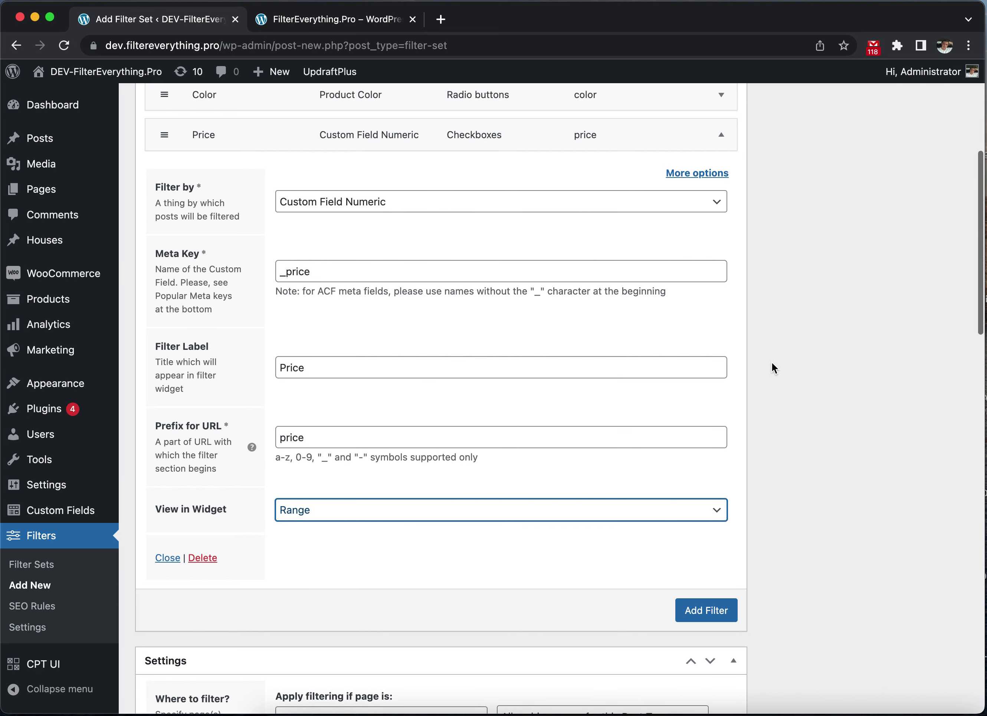
Step: Collapse the Price filter's settings and move it to the top of the filter list, above Category
{"action": "scroll", "coordinate": [771, 362], "scroll_direction": "up", "scroll_amount": 3}
{"action": "left_click", "coordinate": [723, 245]}
{"action": "scroll", "coordinate": [794, 291], "scroll_direction": "up", "scroll_amount": 3}
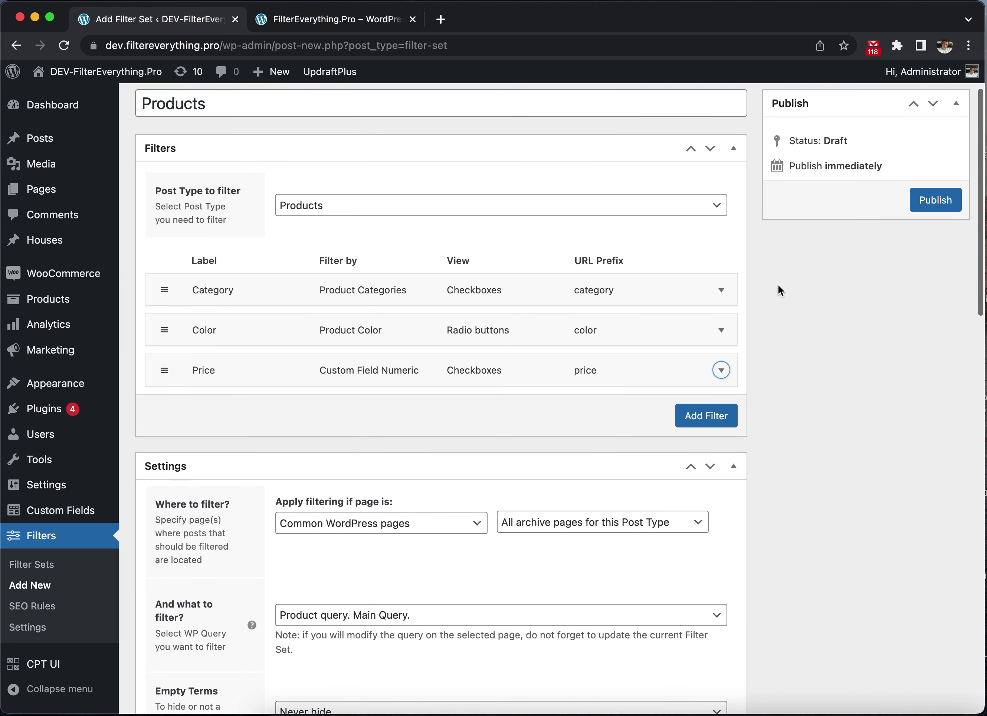
{"action": "left_click", "coordinate": [164, 373]}
{"action": "left_click_drag", "start_coordinate": [164, 373], "coordinate": [165, 288]}
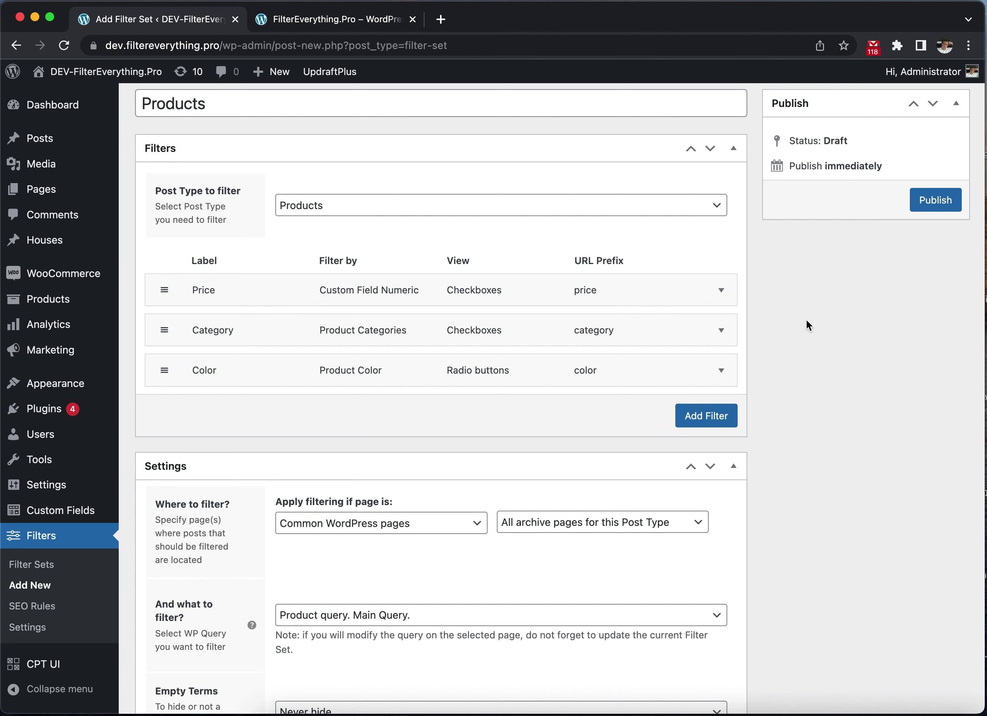
Step: Apply the filter set to Common WordPress pages, with the Shop page as its location
{"action": "scroll", "coordinate": [533, 519], "scroll_direction": "down", "scroll_amount": 3}
{"action": "scroll", "coordinate": [527, 516], "scroll_direction": "down", "scroll_amount": 2}
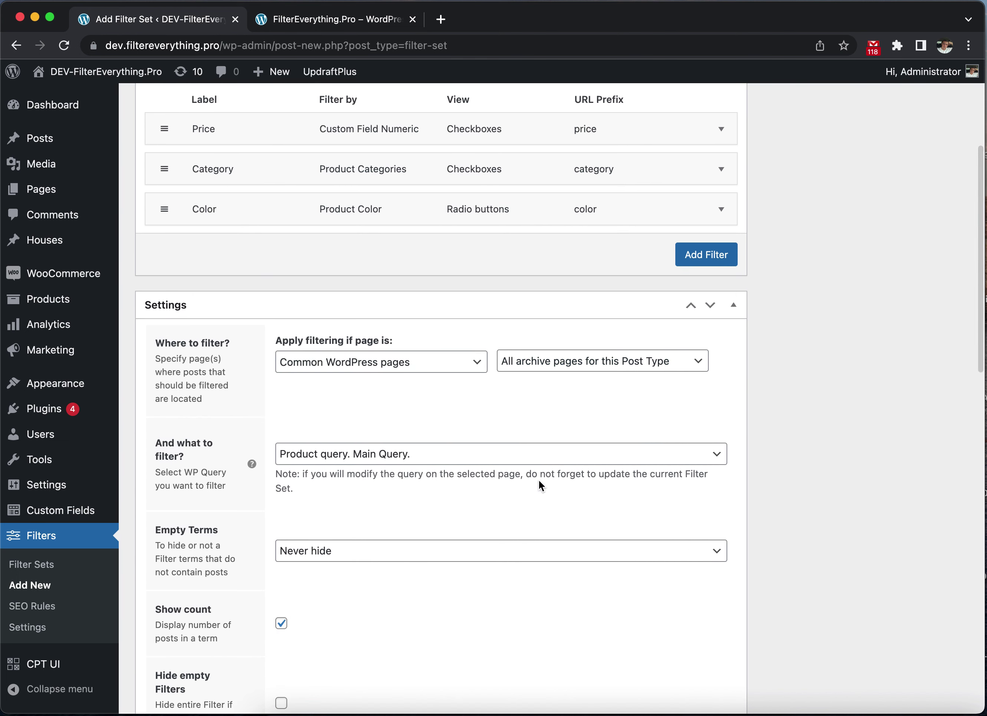
{"action": "scroll", "coordinate": [543, 484], "scroll_direction": "down", "scroll_amount": 1}
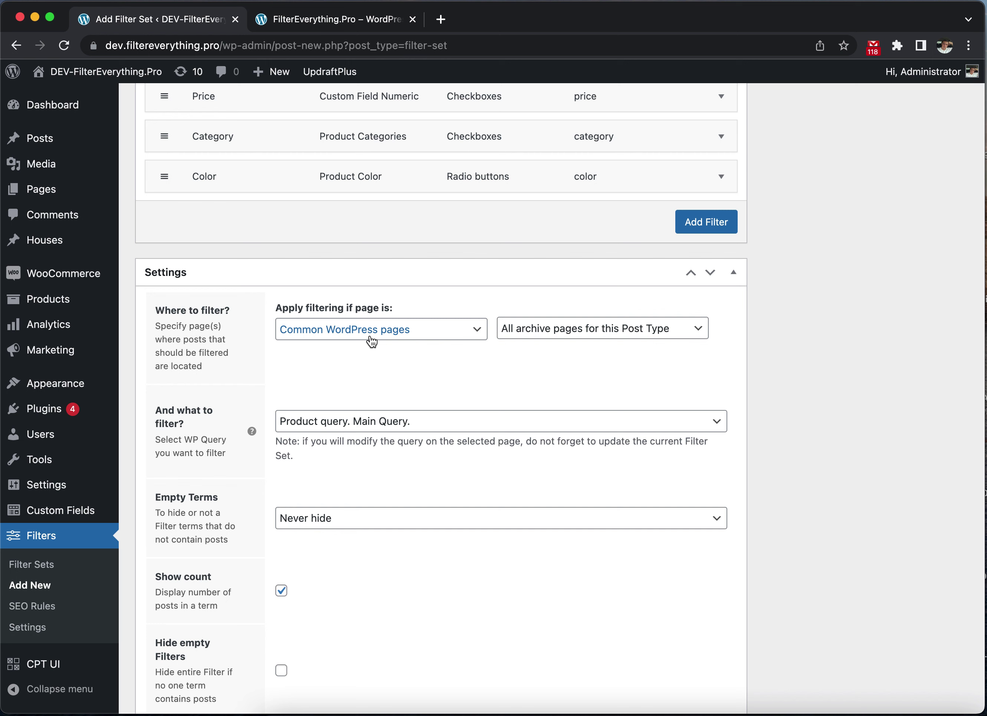
{"action": "left_click", "coordinate": [468, 331]}
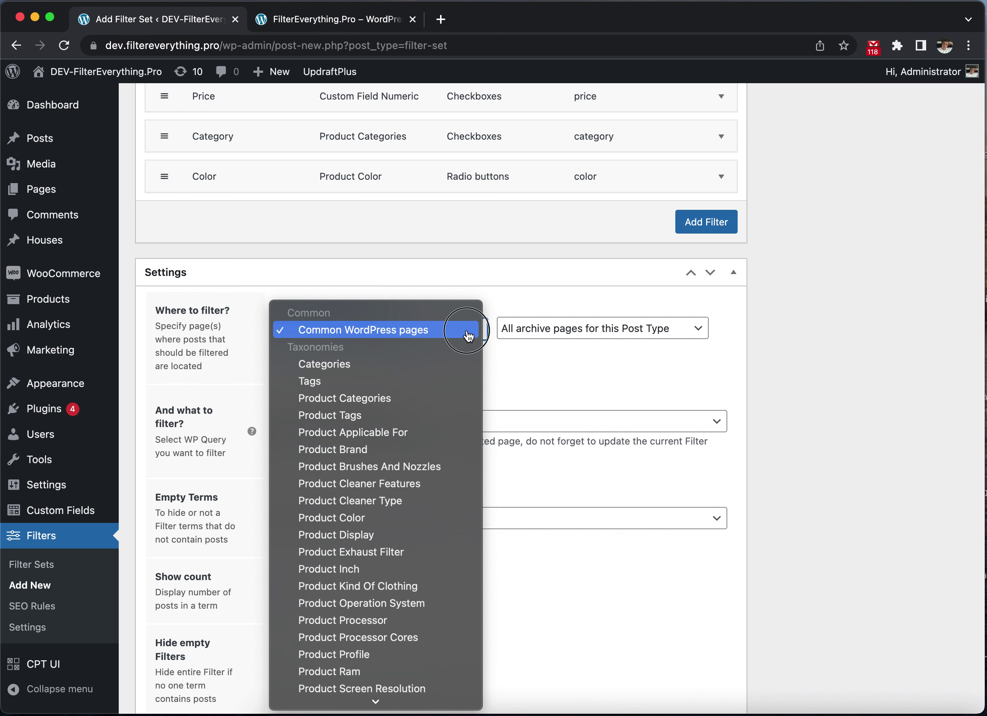
{"action": "left_click", "coordinate": [469, 335]}
{"action": "left_click", "coordinate": [569, 328]}
{"action": "left_click", "coordinate": [544, 400]}
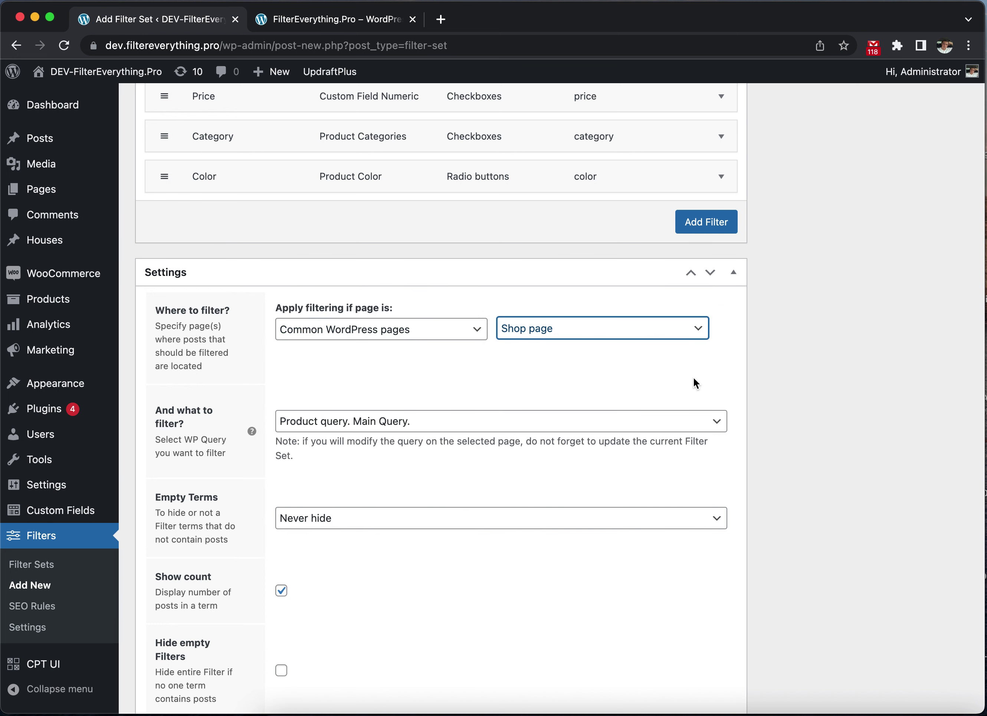
Step: Keep "Product query. Main Query." as the query to filter and publish the filter set
{"action": "left_click", "coordinate": [550, 429]}
{"action": "left_click", "coordinate": [549, 425]}
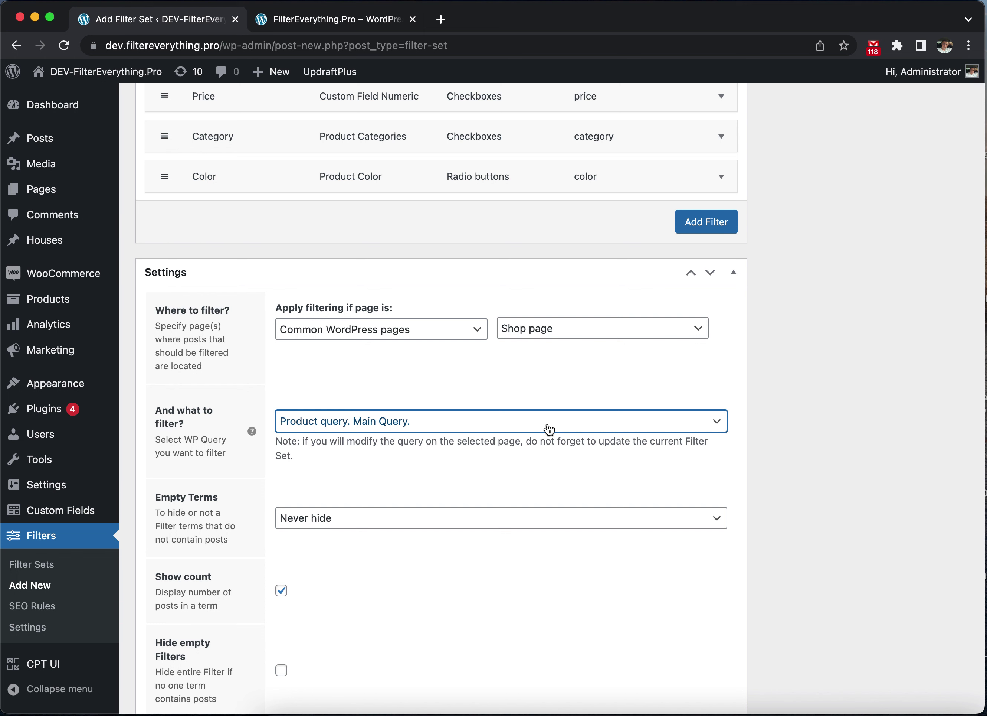
{"action": "left_click", "coordinate": [549, 429]}
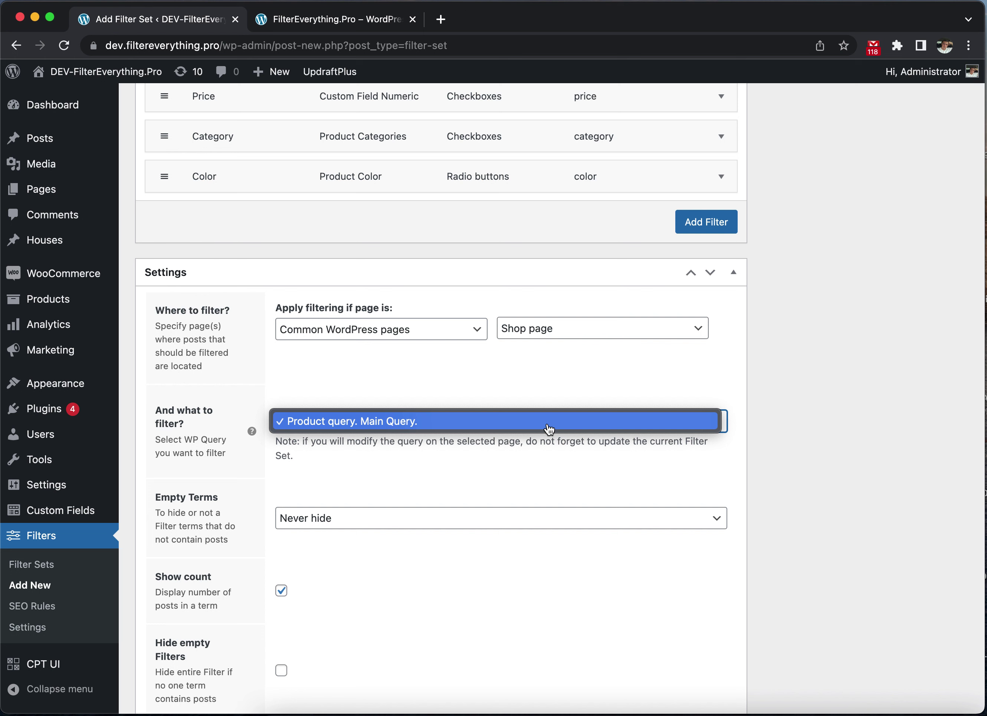
{"action": "left_click", "coordinate": [558, 429]}
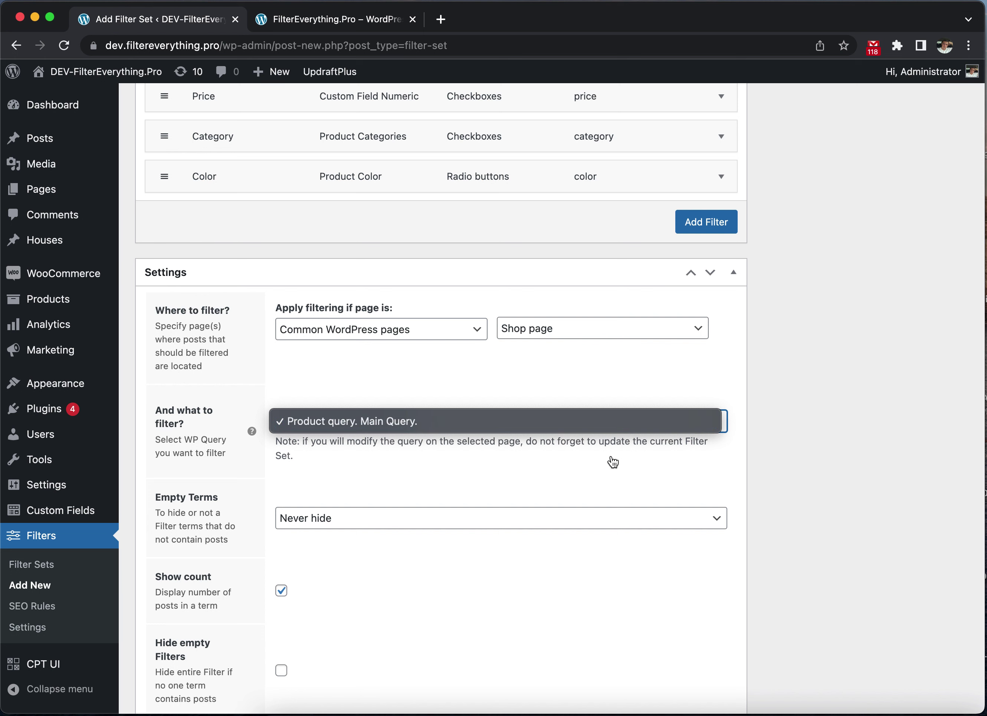
{"action": "left_click", "coordinate": [615, 430]}
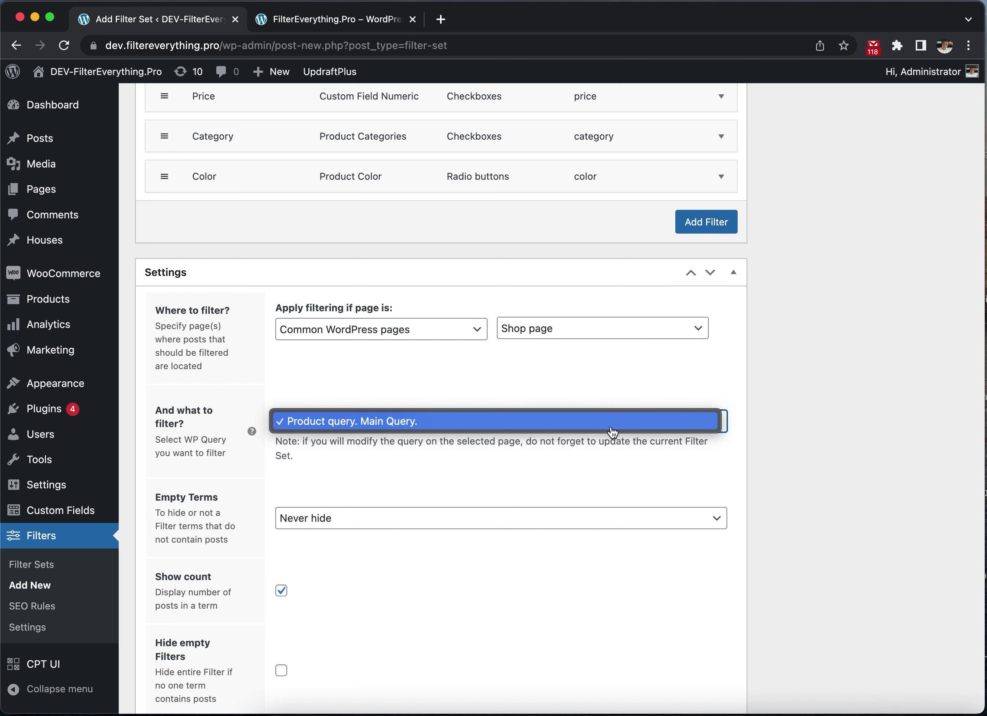
{"action": "left_click", "coordinate": [612, 431]}
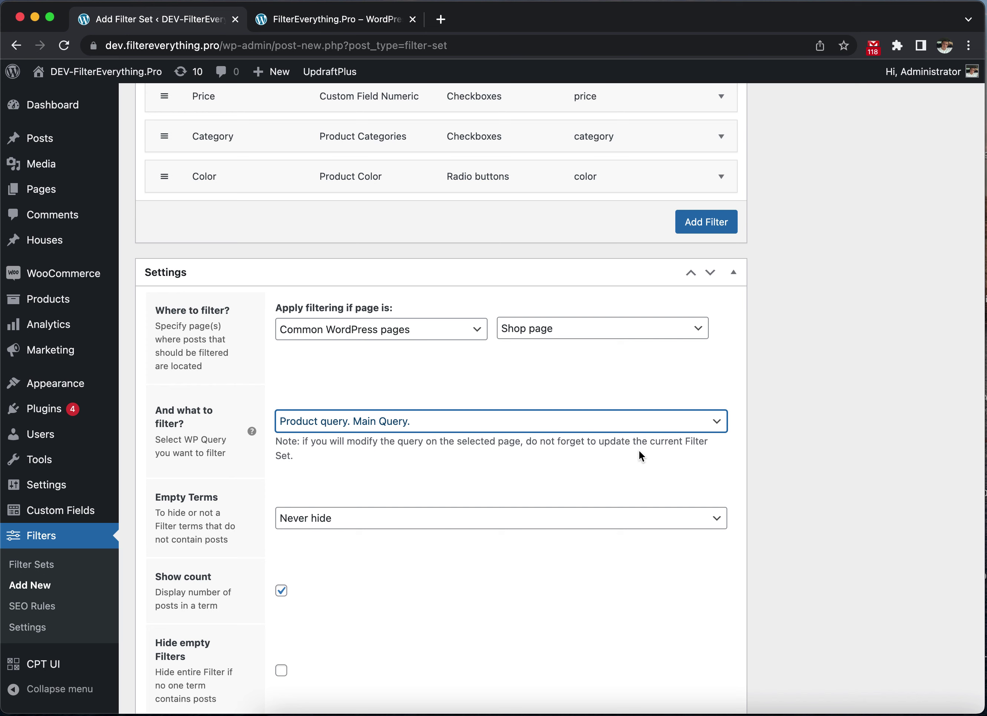
{"action": "scroll", "coordinate": [765, 379], "scroll_direction": "up", "scroll_amount": 6}
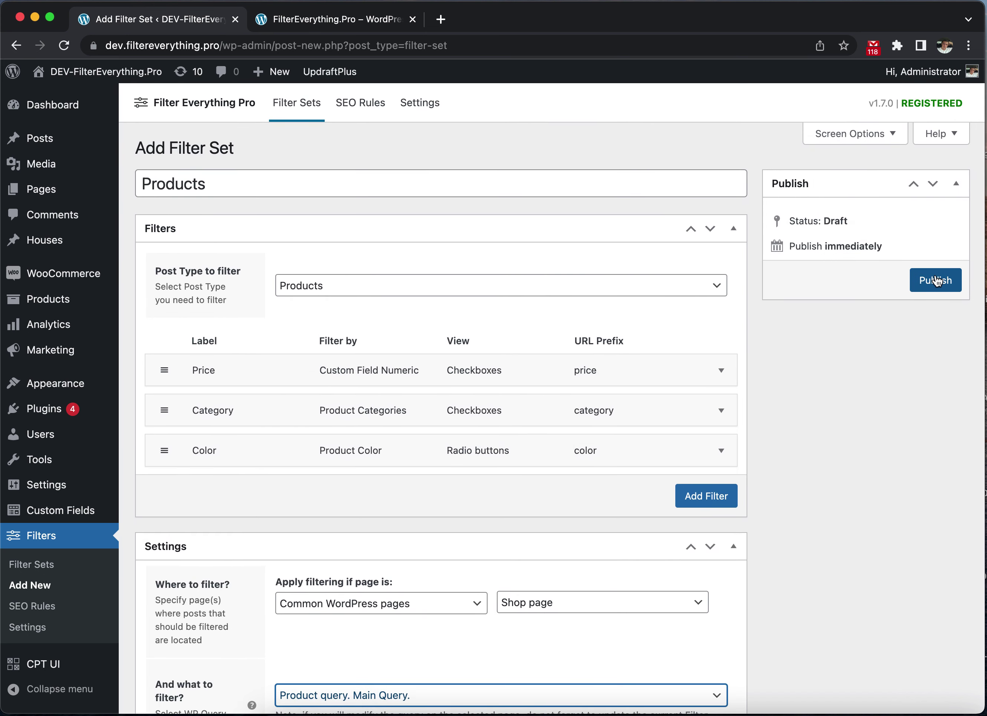
{"action": "left_click", "coordinate": [935, 280]}
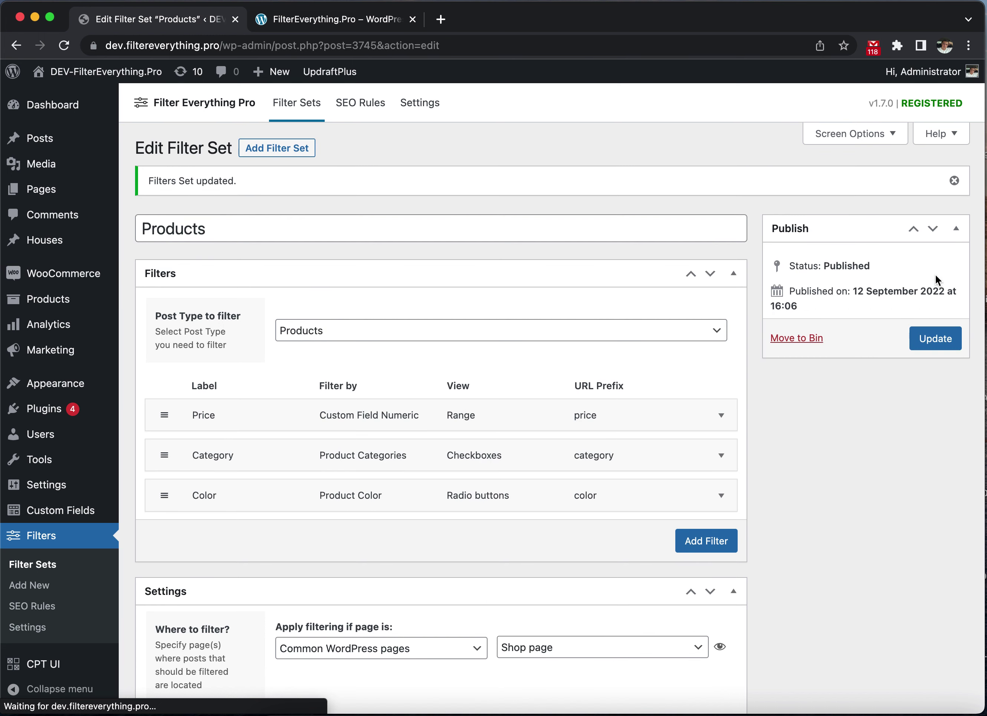
{"action": "mouse_move", "coordinate": [135, 72]}
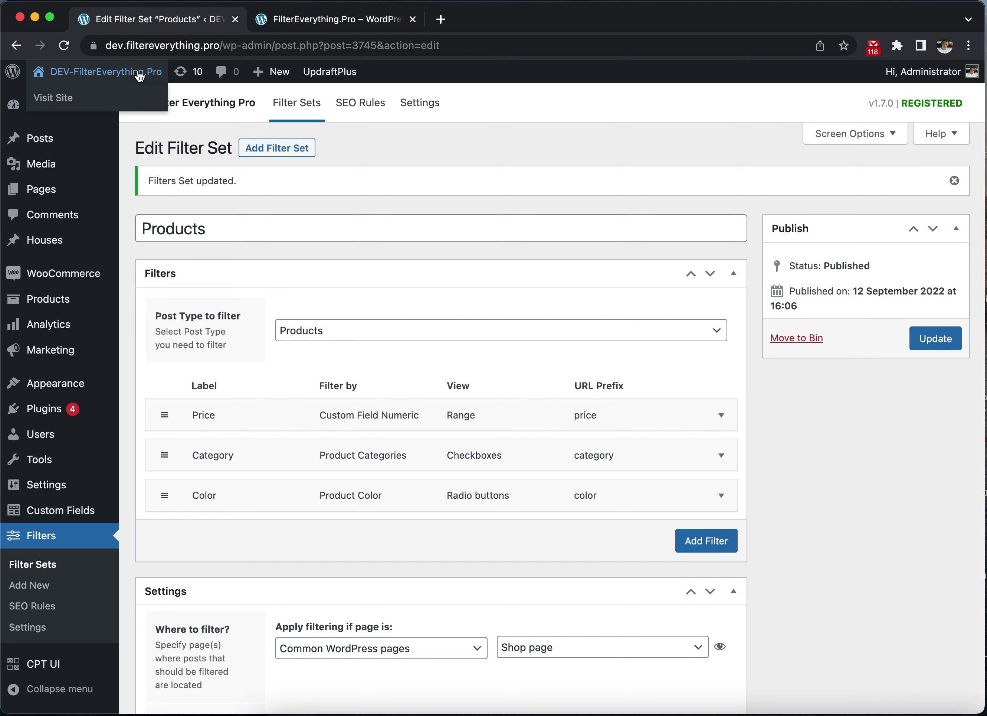
{"action": "right_click", "coordinate": [120, 94]}
{"action": "left_click", "coordinate": [485, 132]}
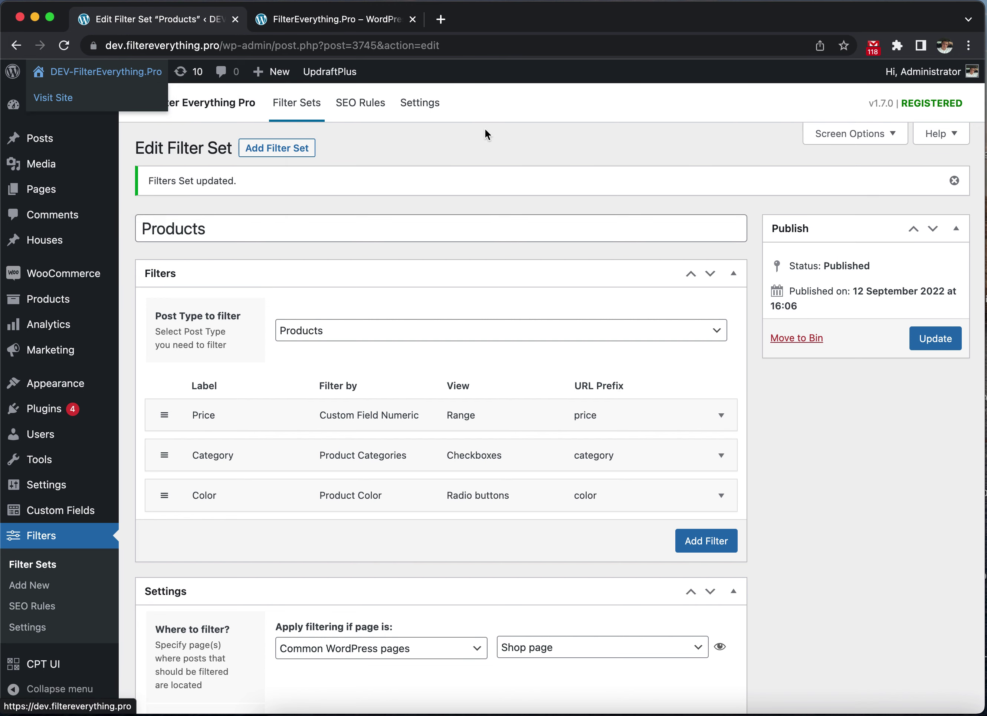
Step: View the Shop page linked in the filter set's location setting and examine whether filters appear beside the products
{"action": "scroll", "coordinate": [590, 280], "scroll_direction": "down", "scroll_amount": 5}
{"action": "left_click", "coordinate": [720, 414]}
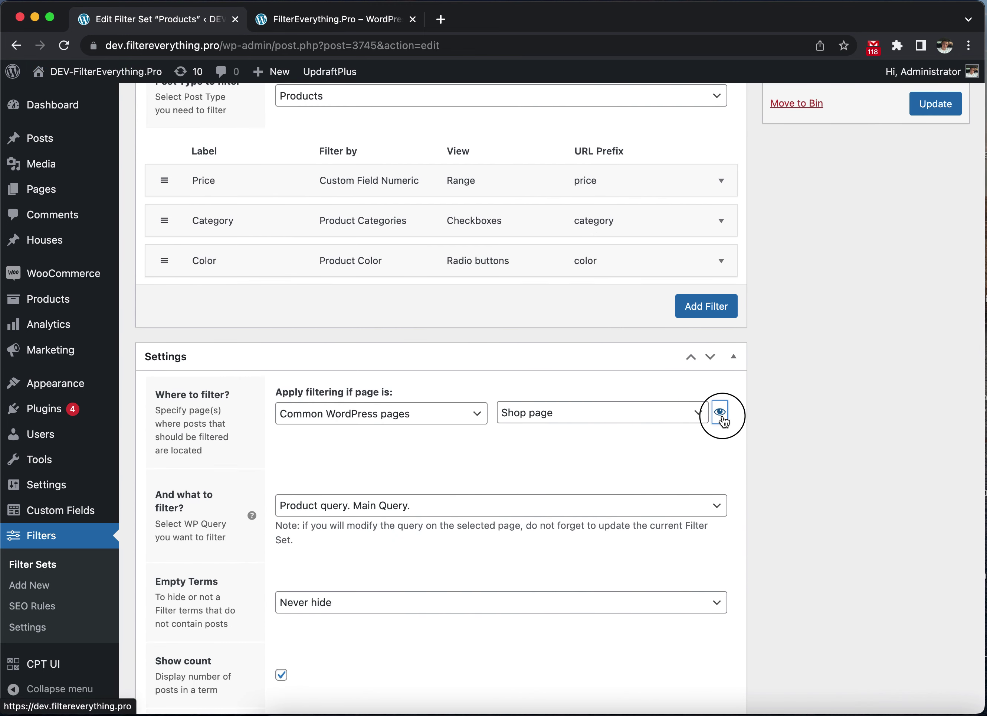
{"action": "left_click", "coordinate": [329, 29]}
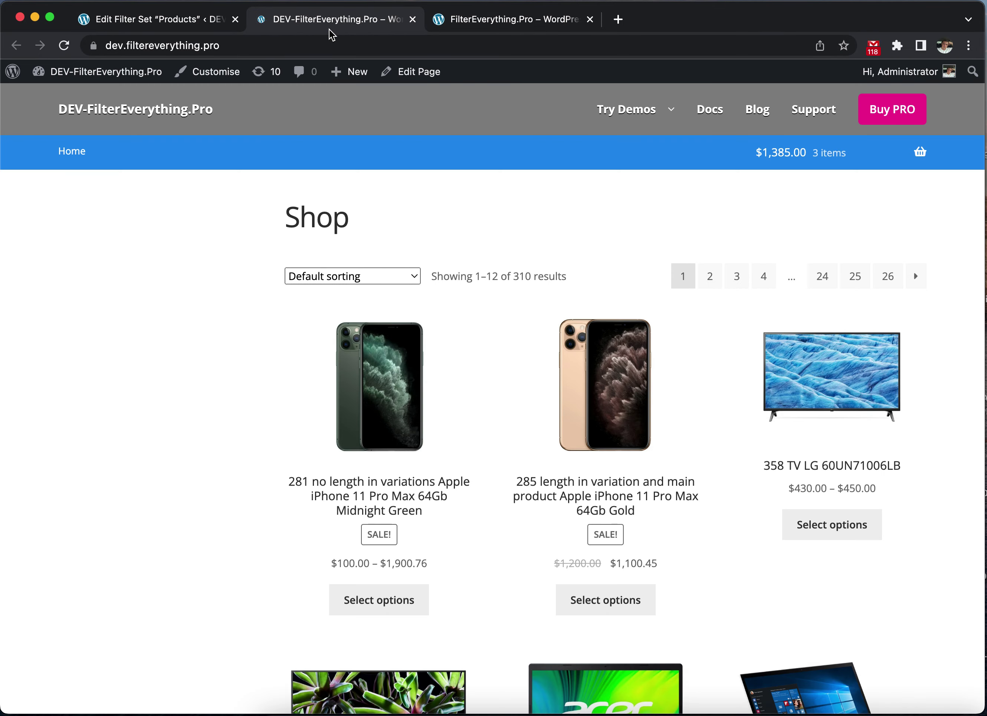
{"action": "scroll", "coordinate": [284, 391], "scroll_direction": "down", "scroll_amount": 8}
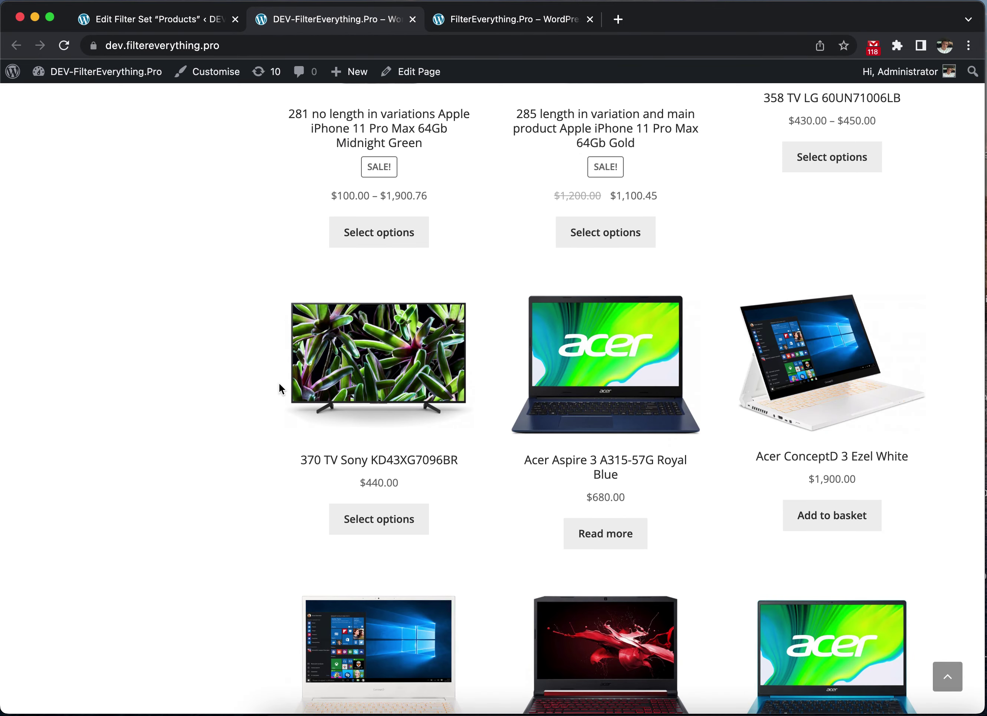
{"action": "scroll", "coordinate": [308, 345], "scroll_direction": "up", "scroll_amount": 3}
{"action": "scroll", "coordinate": [308, 347], "scroll_direction": "up", "scroll_amount": 3}
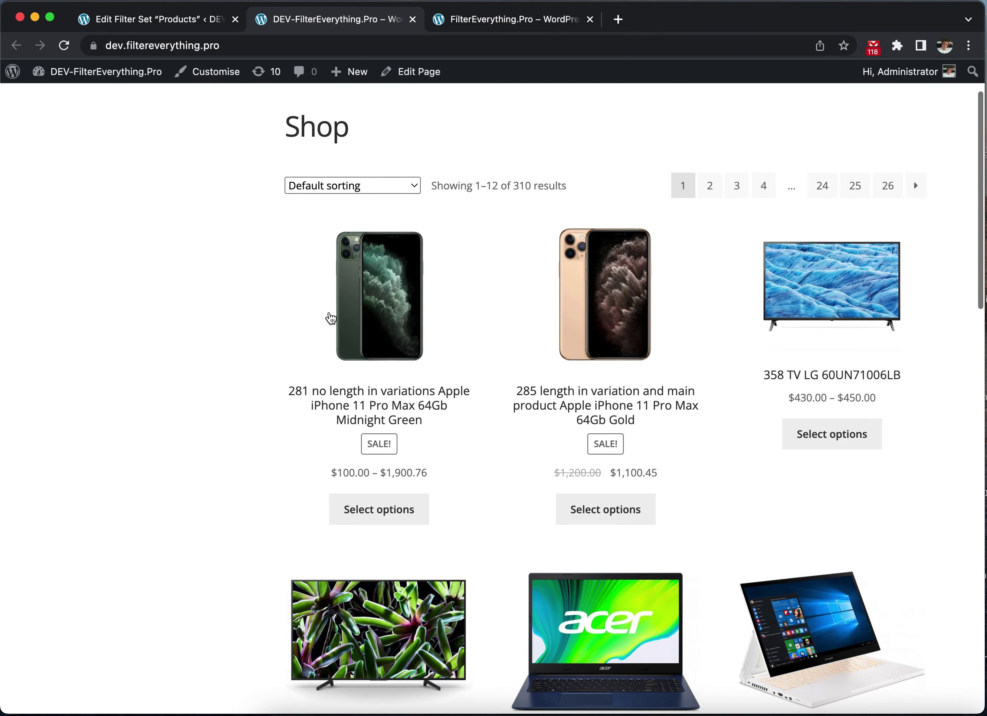
Step: Return to the WordPress admin, go to the Widgets screen and expand the Products sidebar area
{"action": "left_click", "coordinate": [145, 19]}
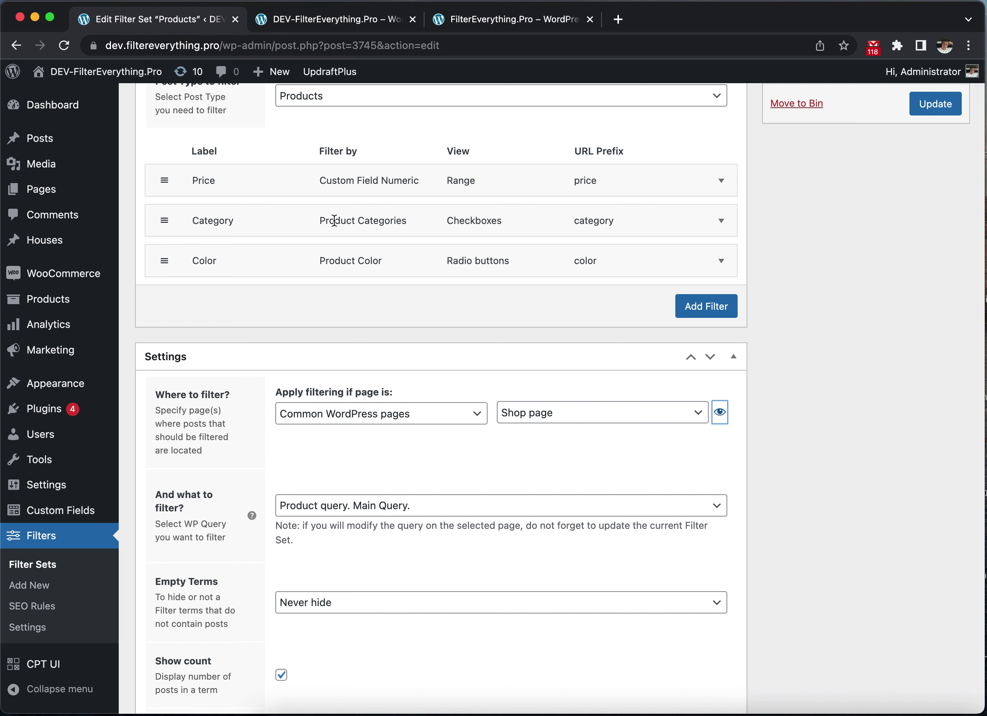
{"action": "mouse_move", "coordinate": [66, 384]}
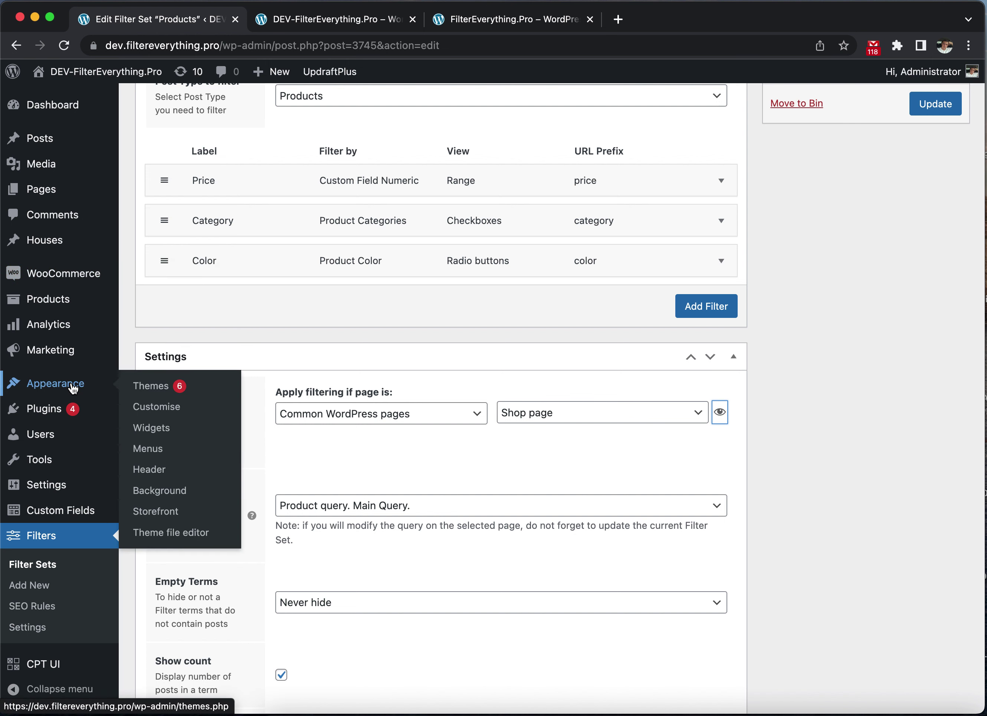
{"action": "left_click", "coordinate": [161, 431]}
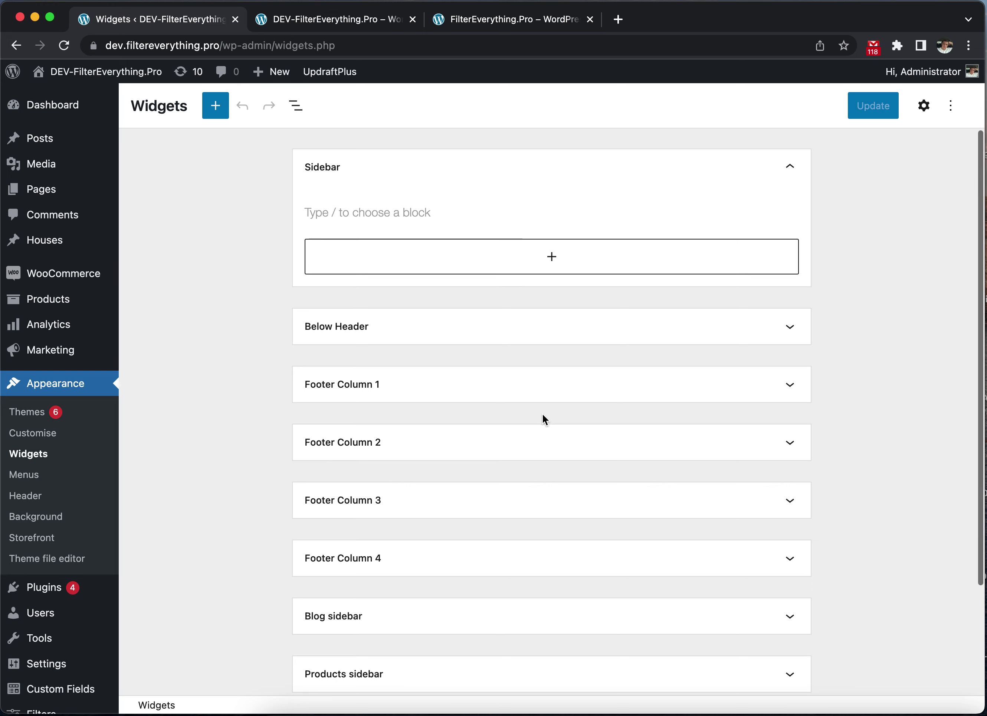
{"action": "scroll", "coordinate": [543, 417], "scroll_direction": "down", "scroll_amount": 3}
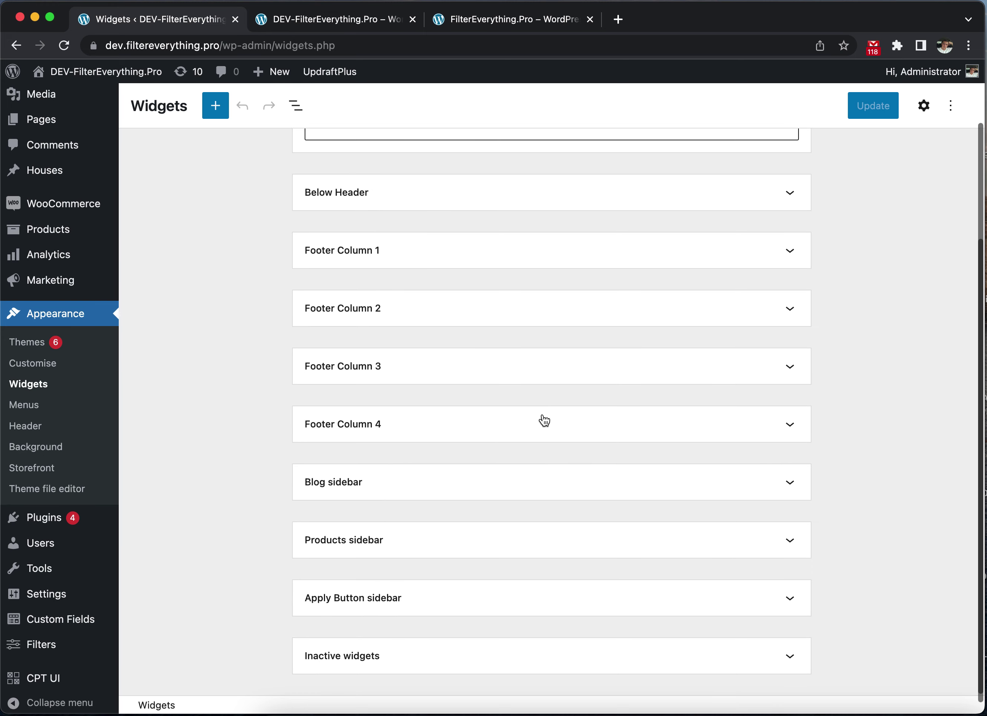
{"action": "left_click", "coordinate": [799, 538]}
{"action": "scroll", "coordinate": [699, 513], "scroll_direction": "down", "scroll_amount": 2}
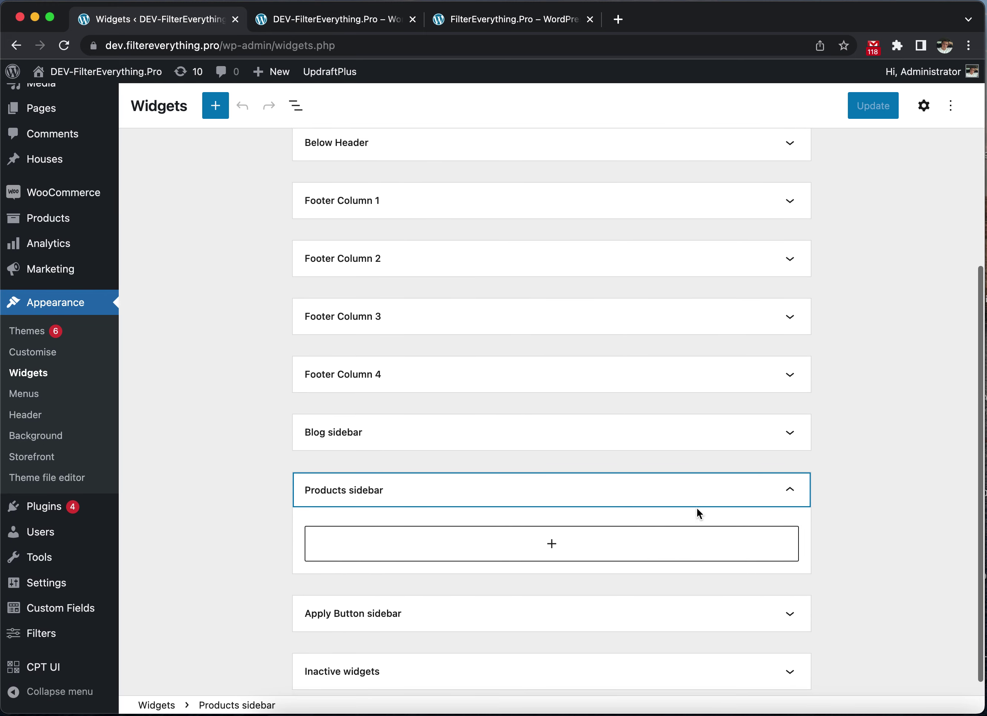
Step: Add the "Filter Everything — Filters" widget to the Products sidebar by searching for "filters", and save the widgets
{"action": "left_click", "coordinate": [530, 553]}
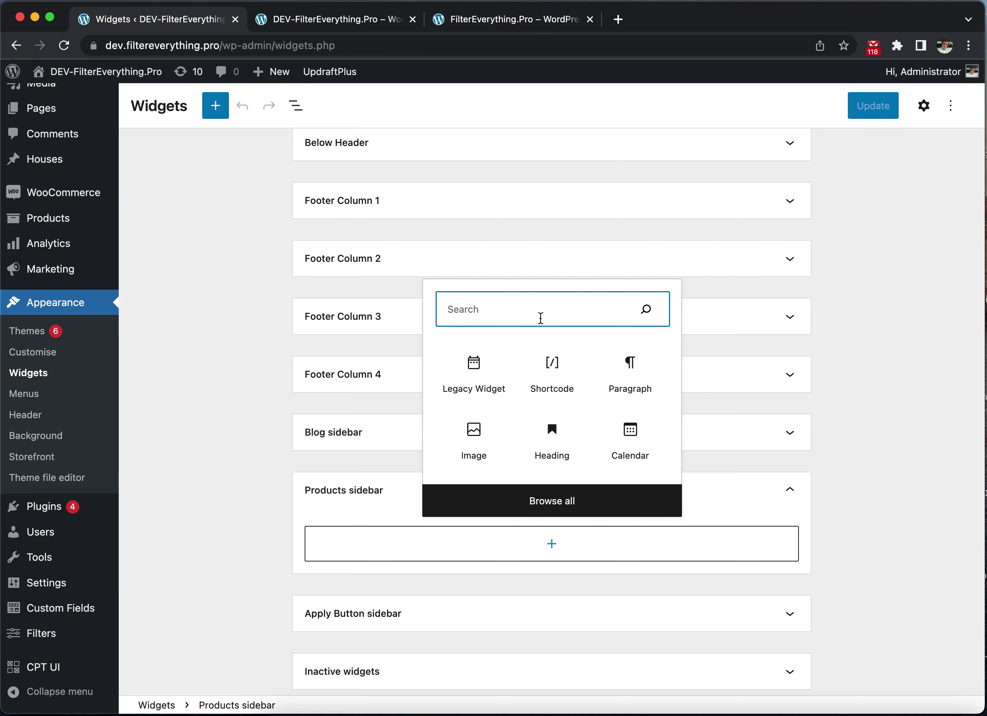
{"action": "type", "text": "filters"}
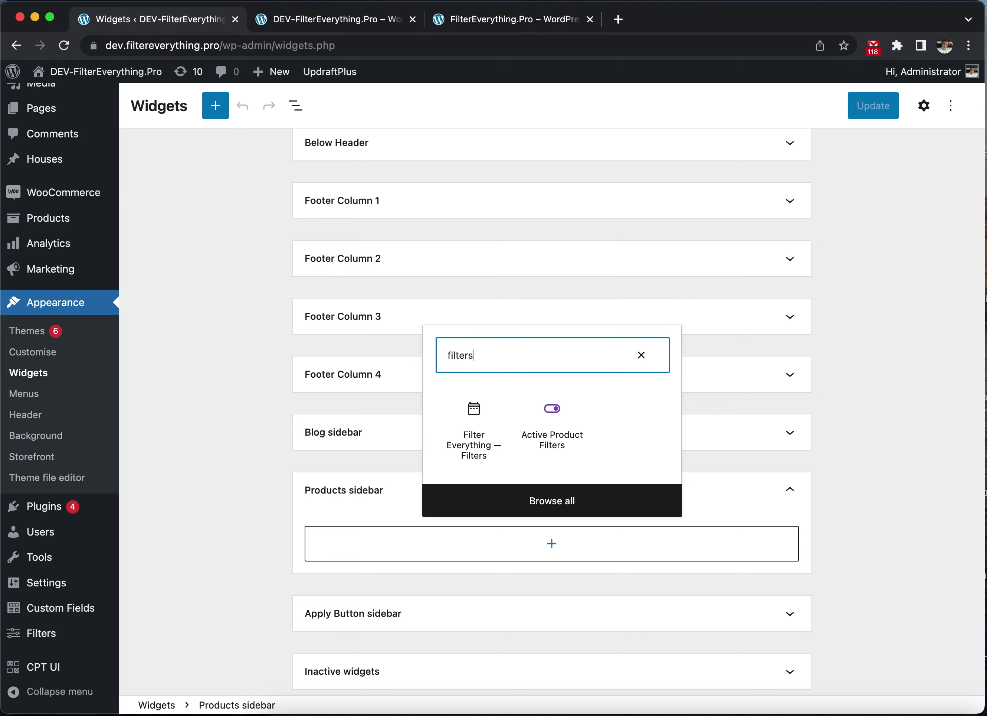
{"action": "left_click", "coordinate": [483, 427]}
{"action": "scroll", "coordinate": [582, 461], "scroll_direction": "down", "scroll_amount": 3}
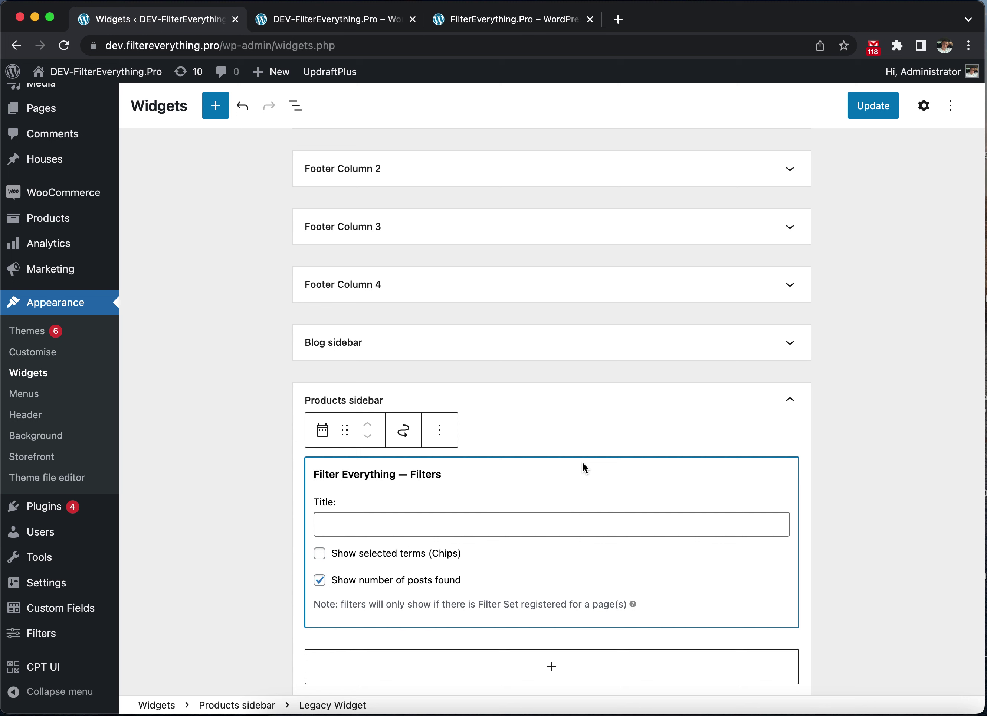
{"action": "scroll", "coordinate": [647, 370], "scroll_direction": "up", "scroll_amount": 2}
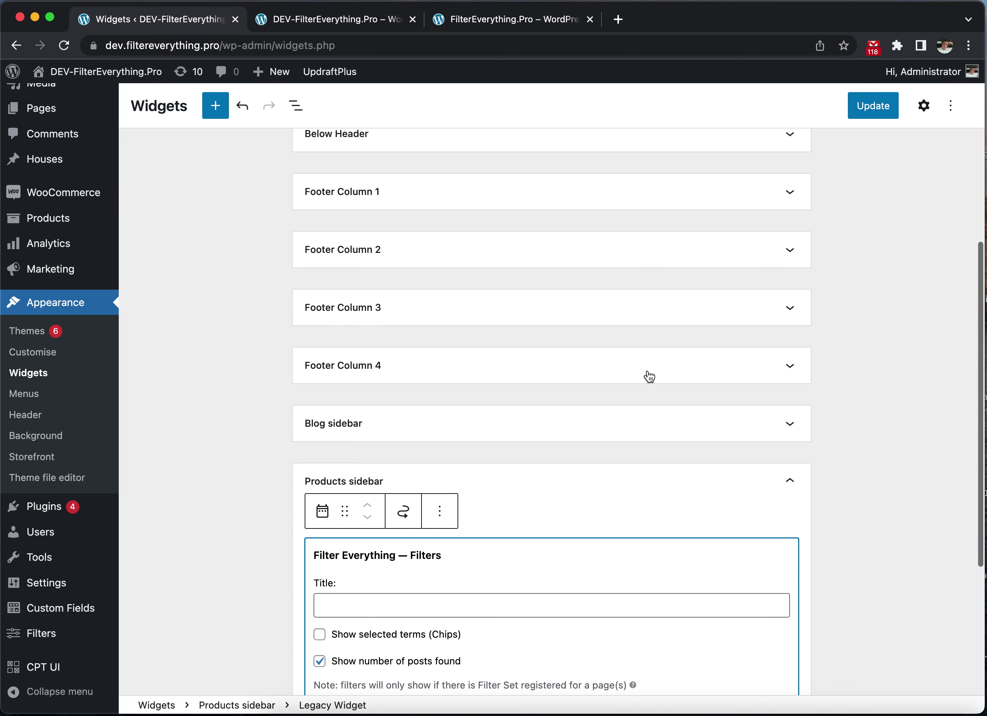
{"action": "left_click", "coordinate": [884, 106]}
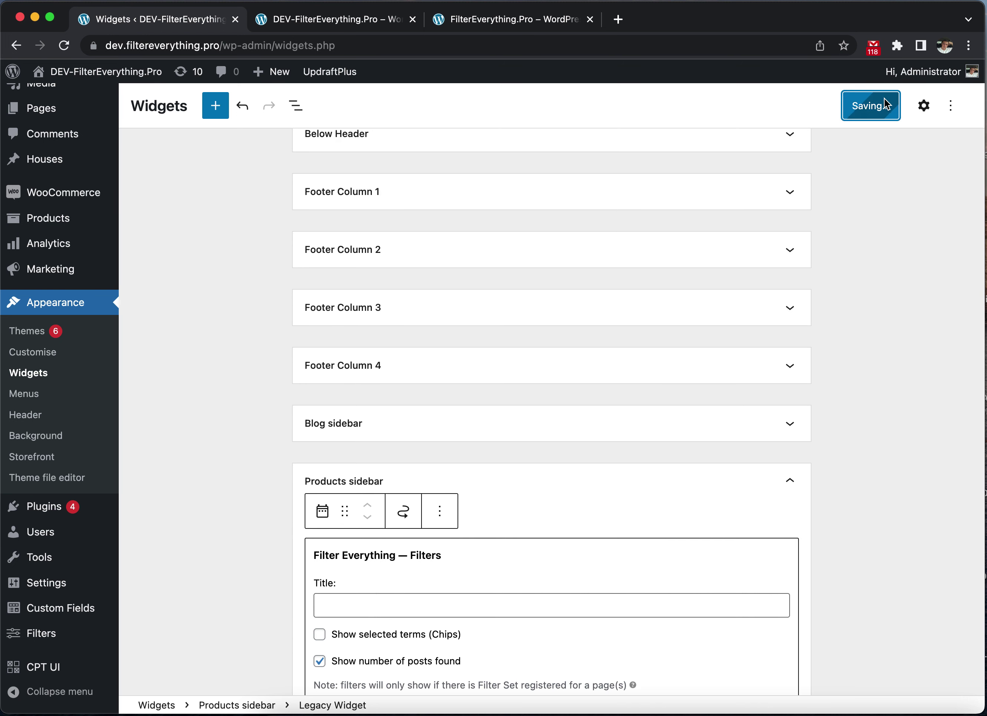
Step: Reload the development site's Shop page and examine the Price, Category and Color filters in the sidebar
{"action": "left_click", "coordinate": [320, 24]}
{"action": "left_click", "coordinate": [327, 46]}
{"action": "key", "text": "Return"}
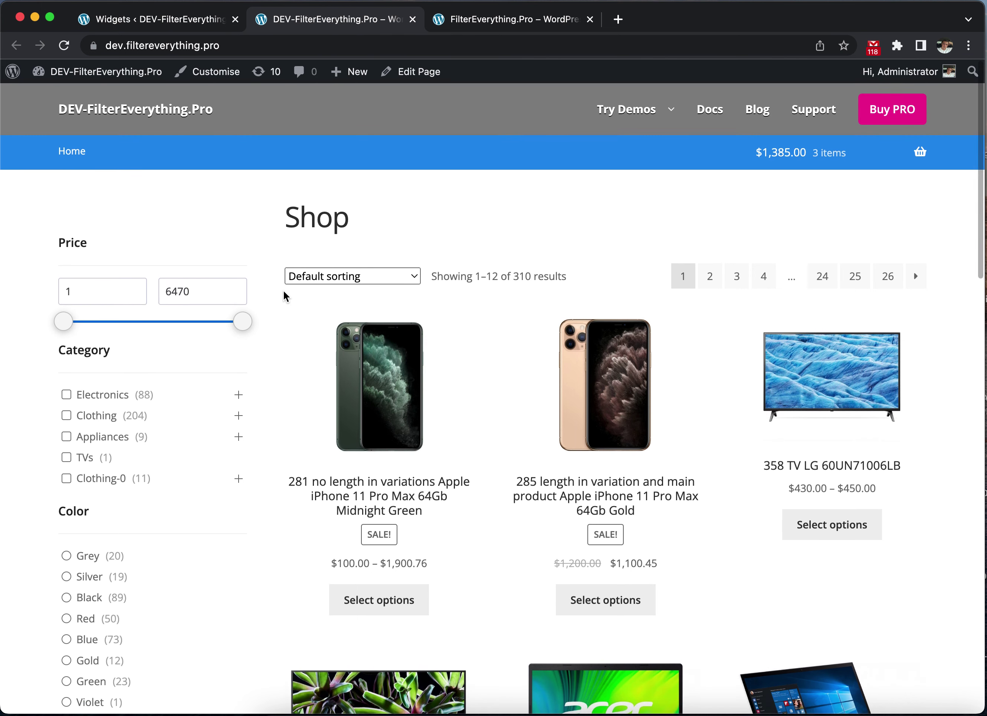
{"action": "scroll", "coordinate": [283, 290], "scroll_direction": "down", "scroll_amount": 5}
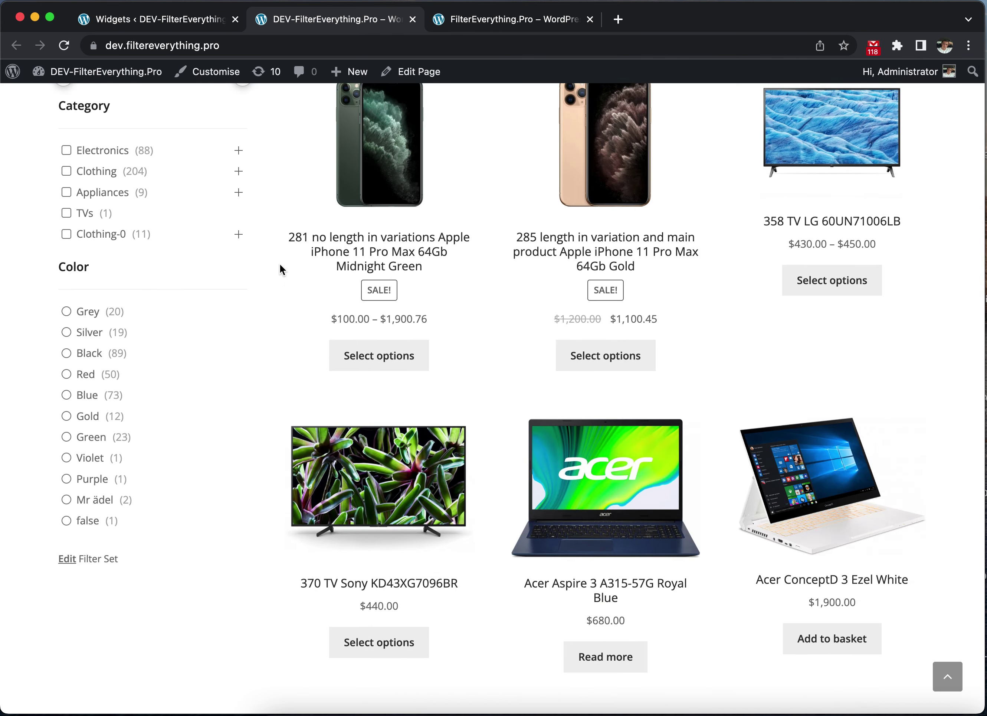
Step: Expand the Clothing category in the shop sidebar and filter the products by Women Clothing
{"action": "scroll", "coordinate": [281, 258], "scroll_direction": "up", "scroll_amount": 5}
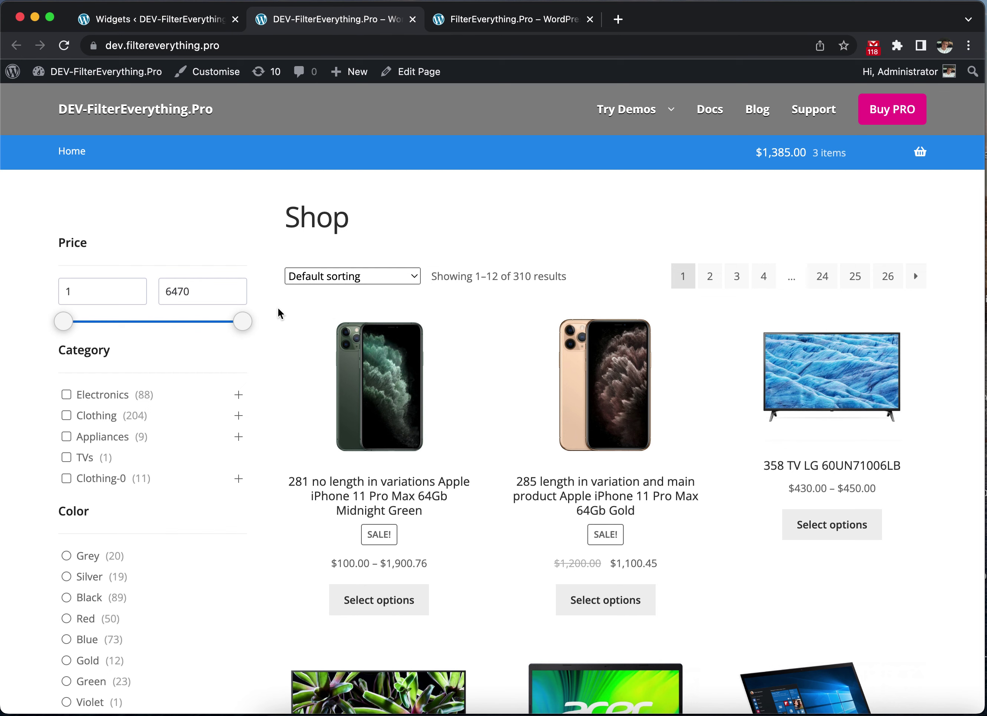
{"action": "scroll", "coordinate": [274, 339], "scroll_direction": "down", "scroll_amount": 1}
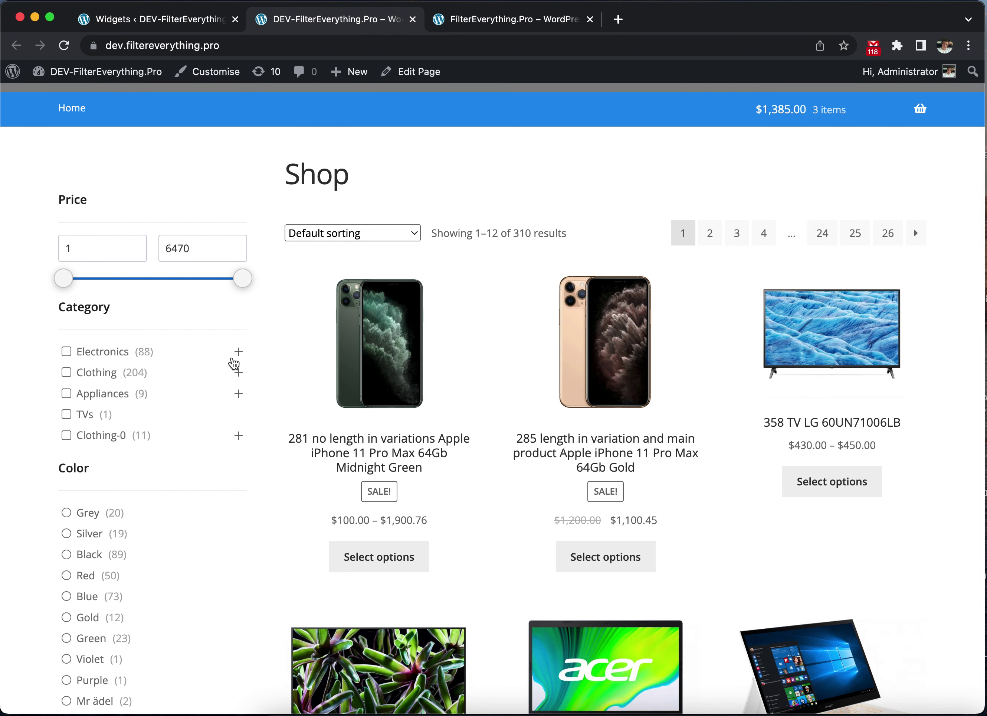
{"action": "left_click", "coordinate": [238, 373]}
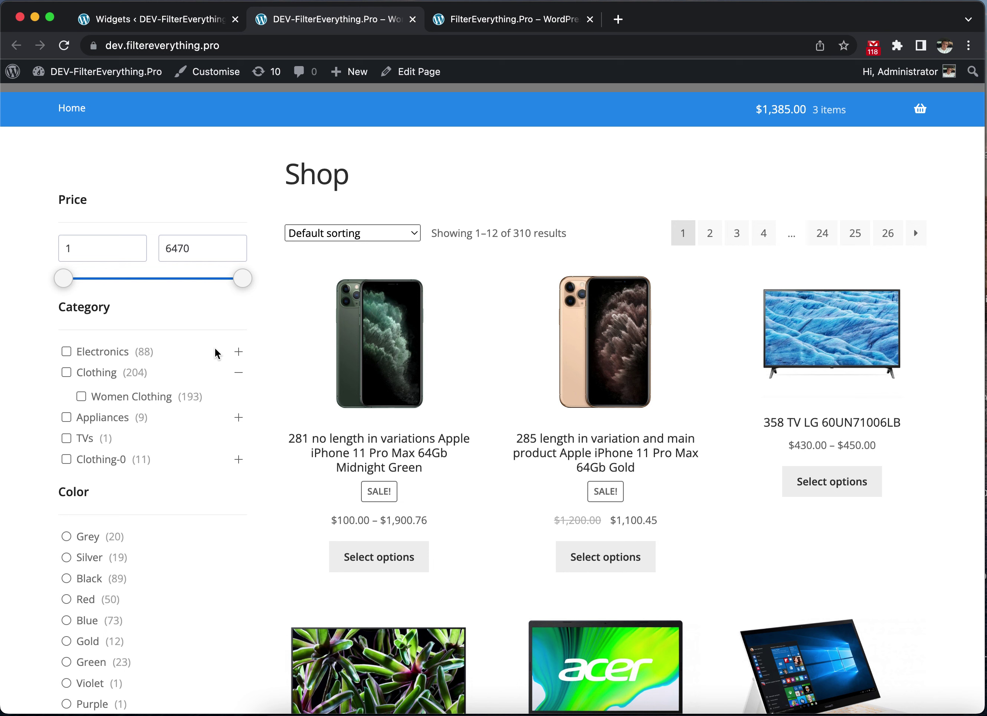
{"action": "left_click", "coordinate": [158, 404]}
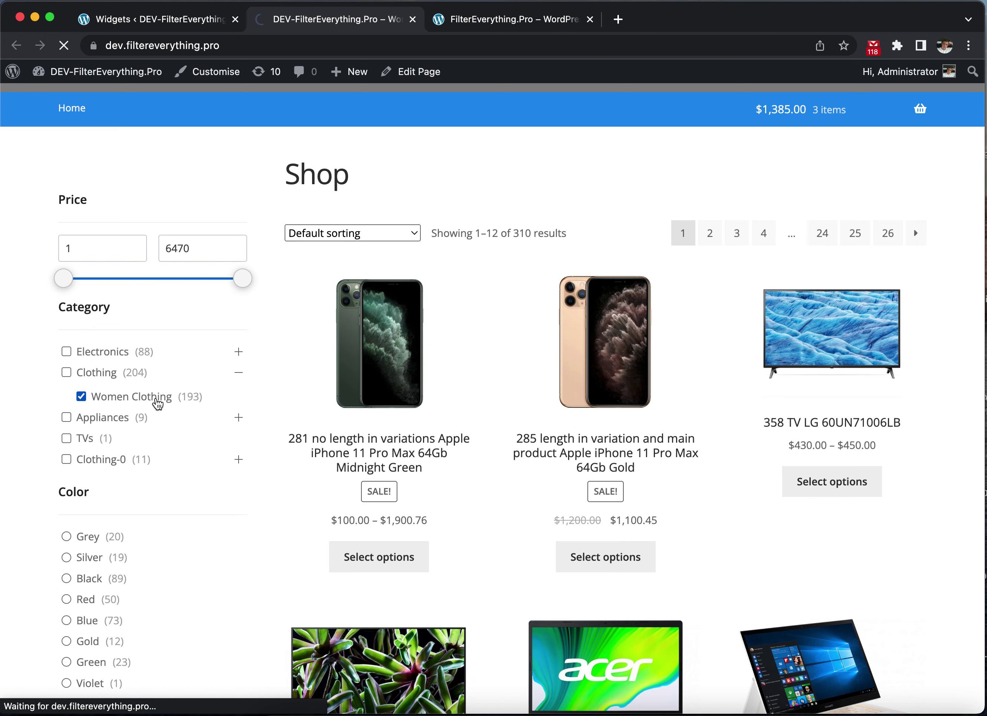
{"action": "scroll", "coordinate": [266, 379], "scroll_direction": "down", "scroll_amount": 5}
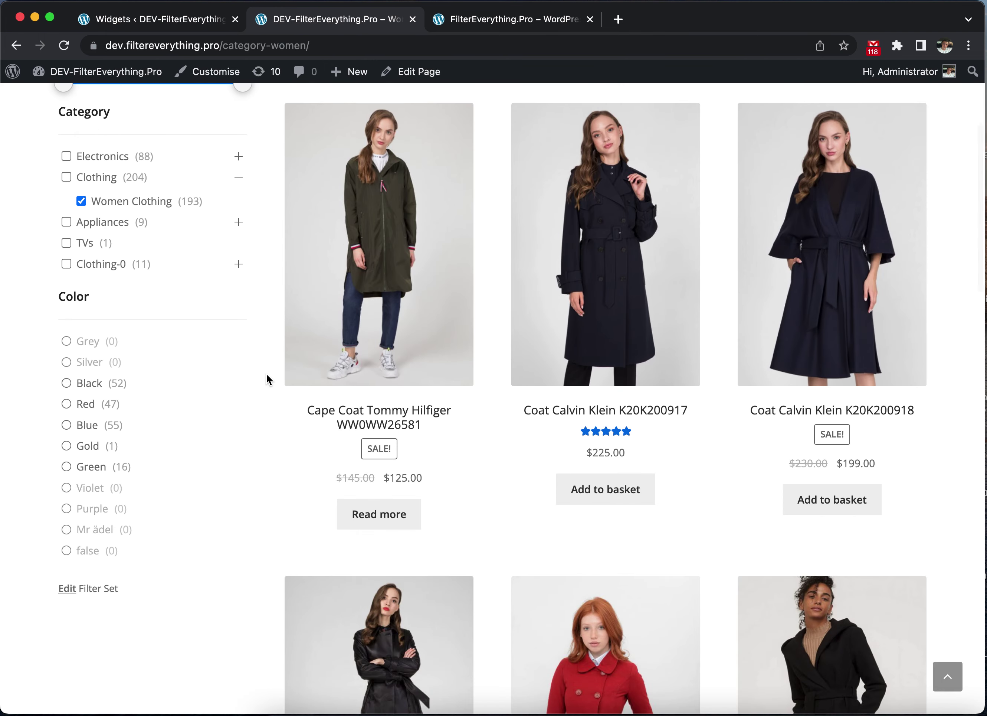
{"action": "scroll", "coordinate": [194, 365], "scroll_direction": "down", "scroll_amount": 1}
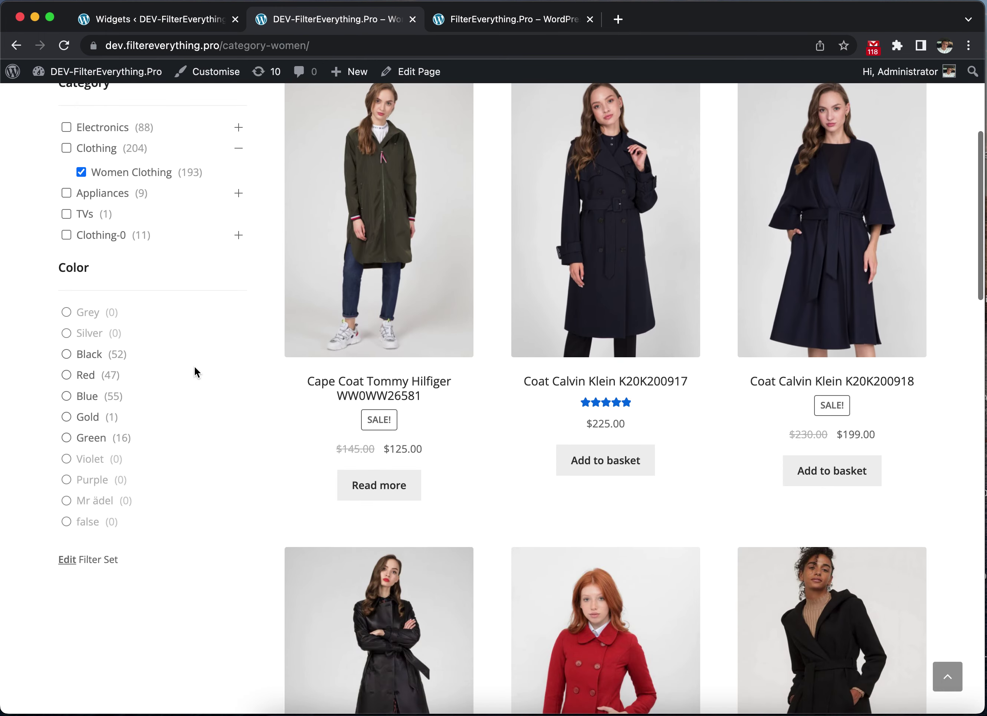
Step: Try the Gold, Green and Red color filters in turn on the Women Clothing products
{"action": "left_click", "coordinate": [94, 416]}
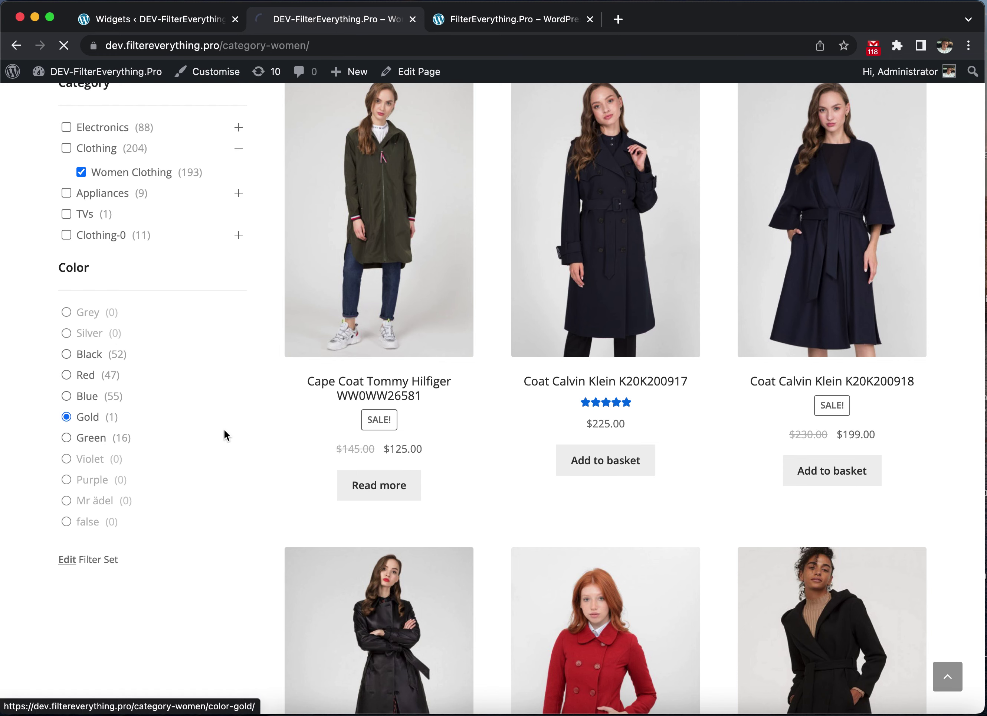
{"action": "scroll", "coordinate": [224, 429], "scroll_direction": "down", "scroll_amount": 4}
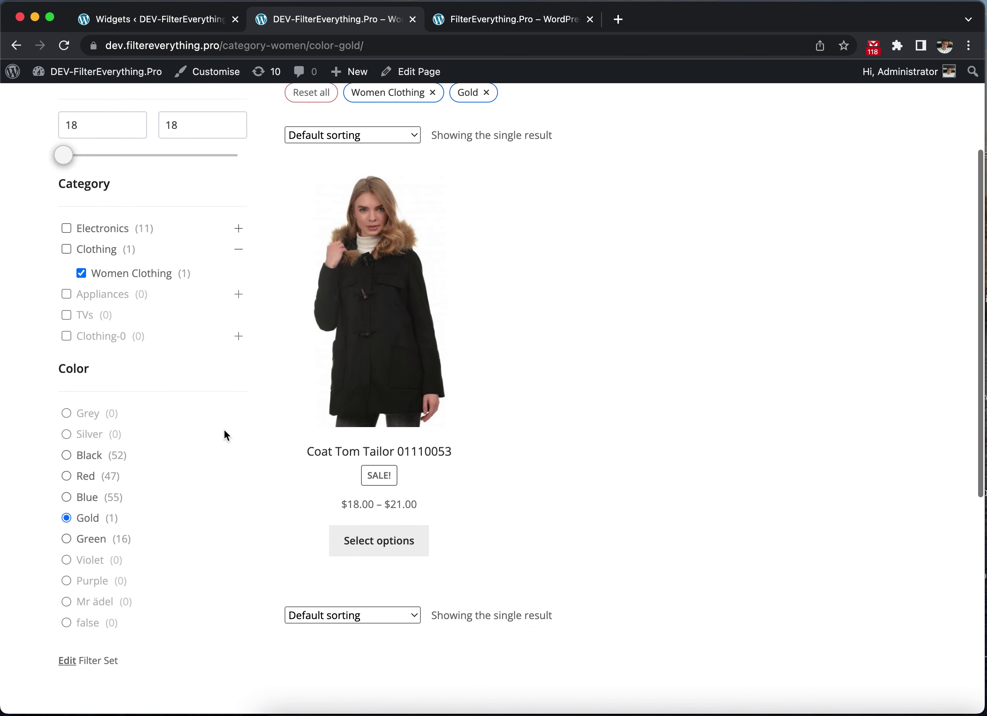
{"action": "left_click", "coordinate": [90, 546]}
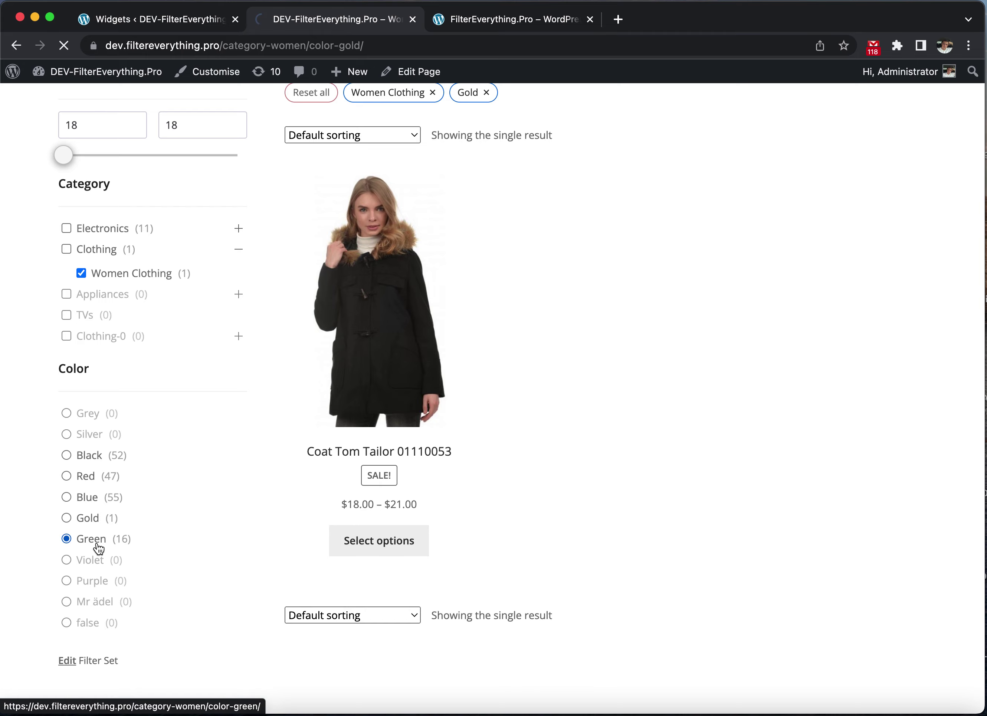
{"action": "scroll", "coordinate": [261, 437], "scroll_direction": "down", "scroll_amount": 10}
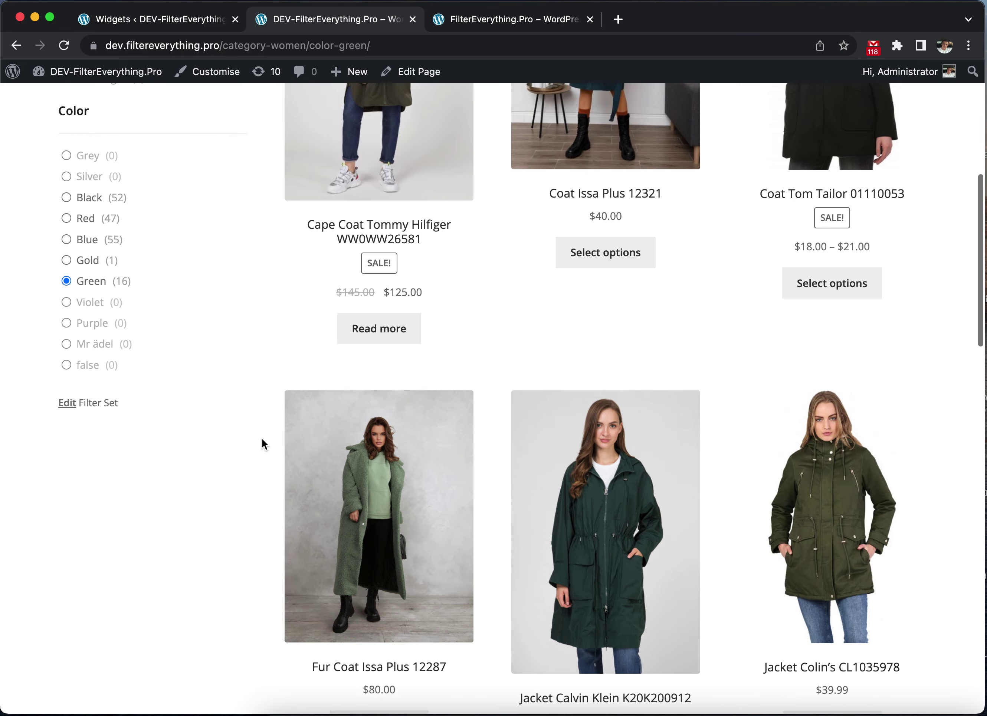
{"action": "scroll", "coordinate": [190, 382], "scroll_direction": "up", "scroll_amount": 3}
{"action": "left_click", "coordinate": [67, 325]}
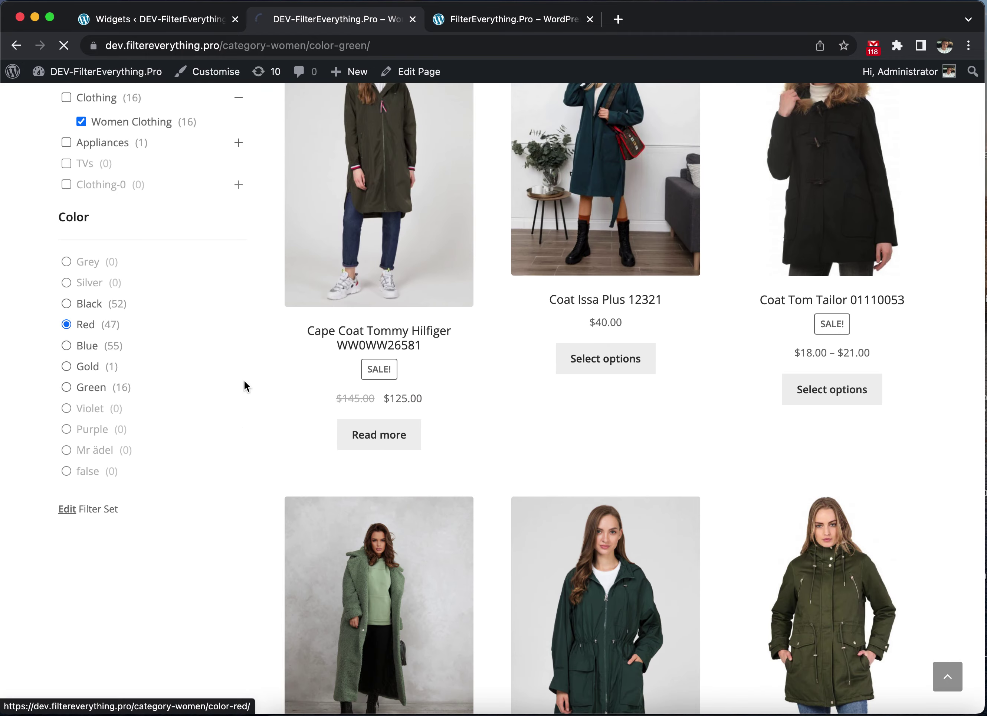
{"action": "scroll", "coordinate": [245, 381], "scroll_direction": "down", "scroll_amount": 5}
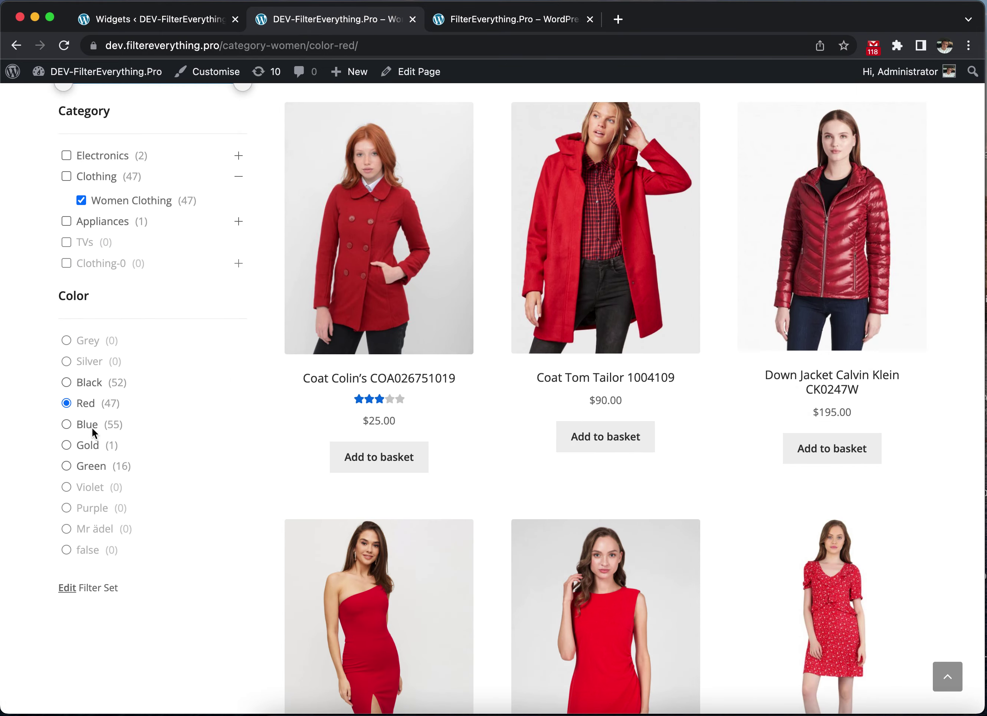
Step: Set the Color filter to Black and look through the filtered products
{"action": "left_click", "coordinate": [86, 381]}
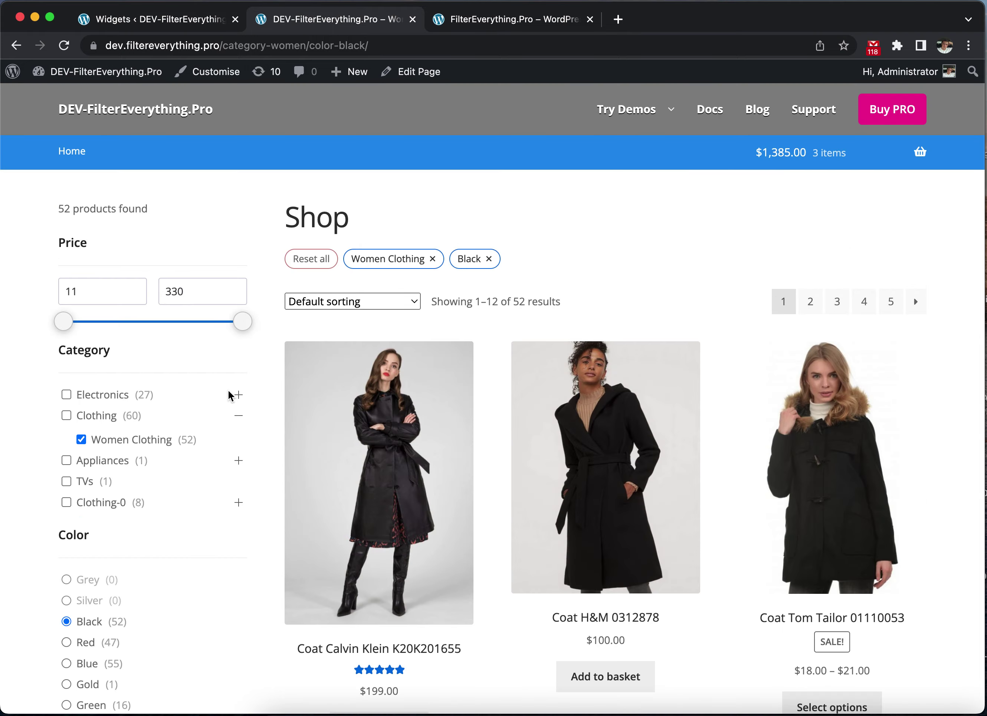
{"action": "scroll", "coordinate": [229, 396], "scroll_direction": "down", "scroll_amount": 10}
{"action": "scroll", "coordinate": [228, 396], "scroll_direction": "down", "scroll_amount": 2}
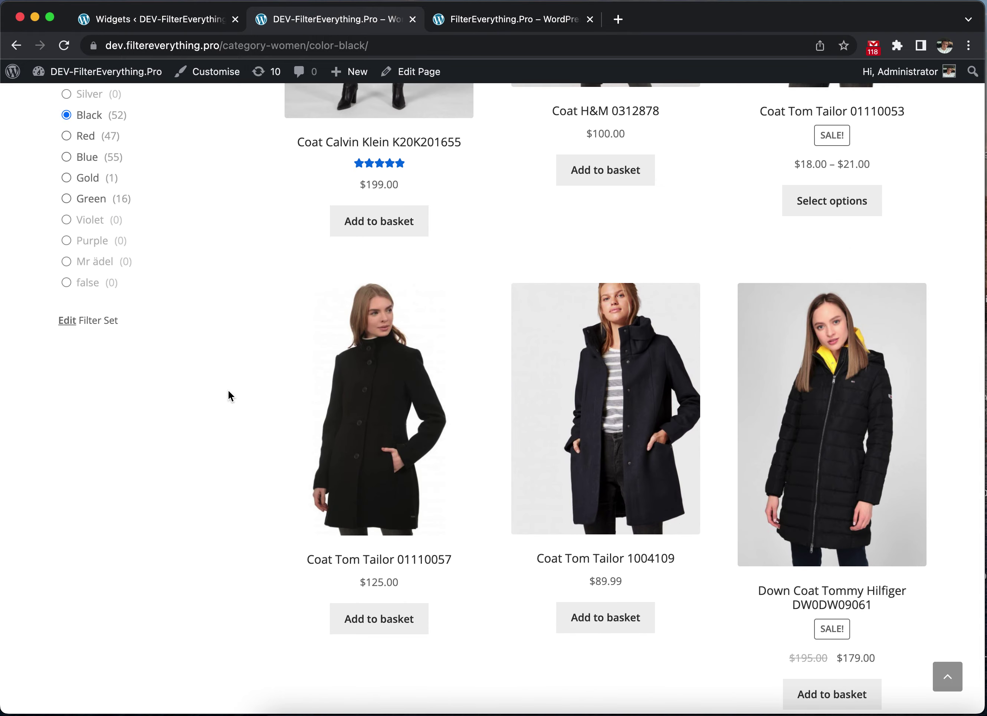
{"action": "scroll", "coordinate": [230, 379], "scroll_direction": "up", "scroll_amount": 12}
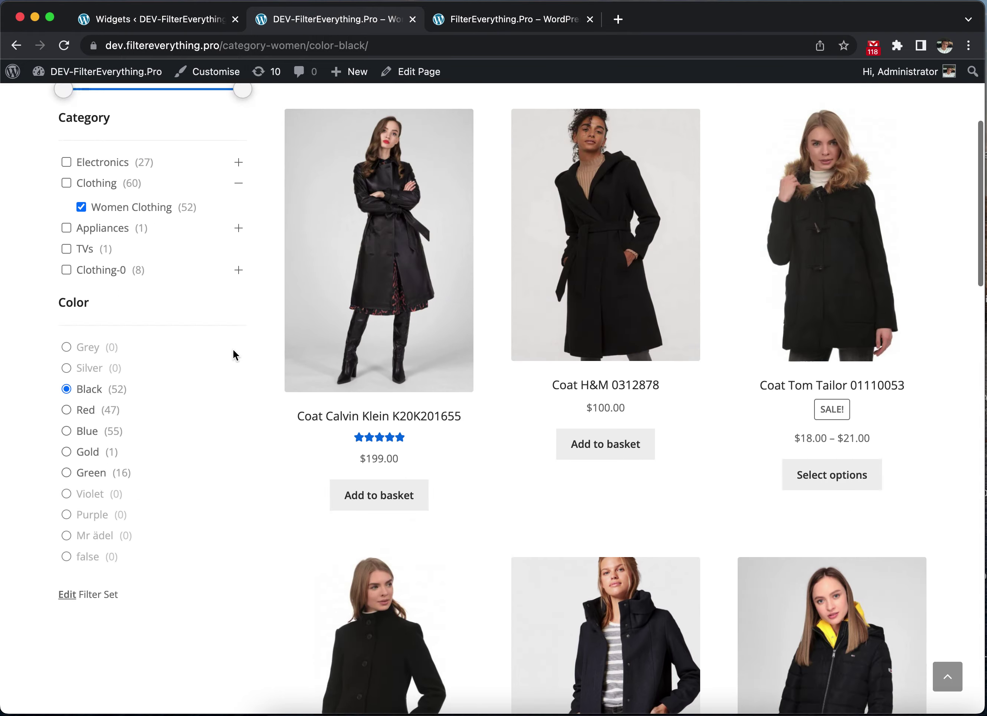
Step: Limit the Price filter to a range of 44 to 228 and review the applied filters and the products
{"action": "left_click_drag", "start_coordinate": [67, 325], "coordinate": [81, 323]}
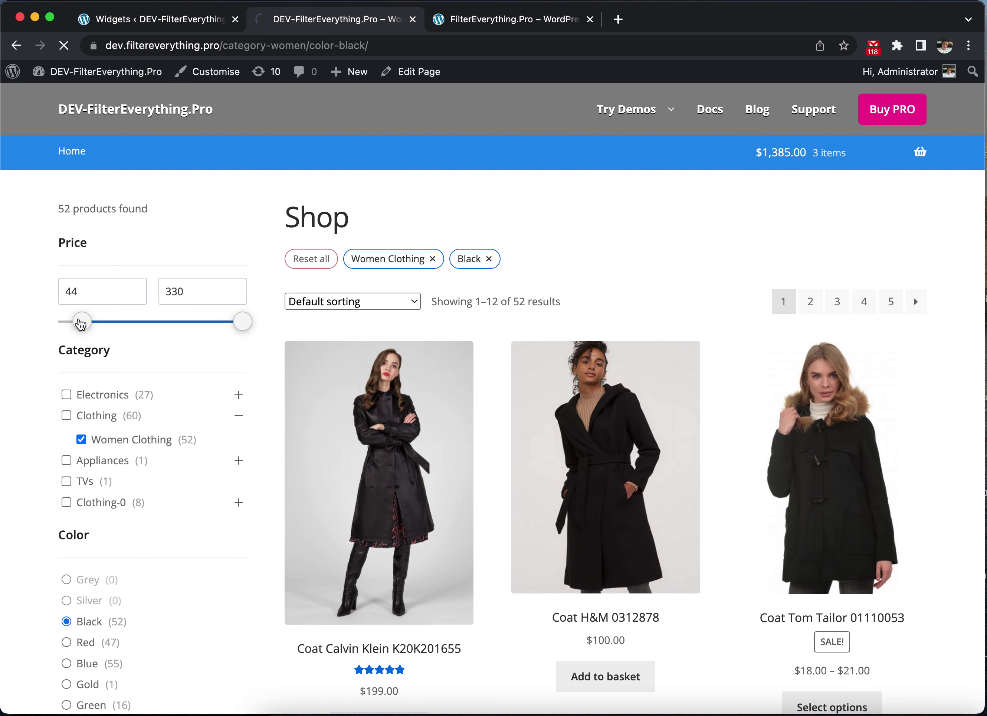
{"action": "left_click_drag", "start_coordinate": [247, 324], "coordinate": [190, 321]}
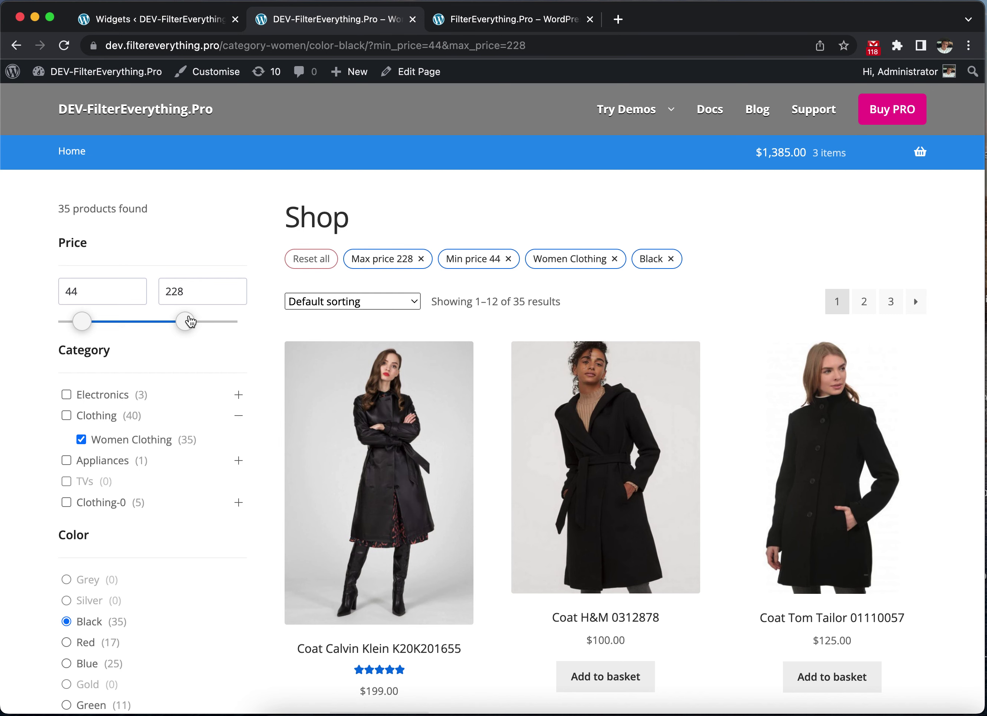
{"action": "scroll", "coordinate": [296, 324], "scroll_direction": "down", "scroll_amount": 1}
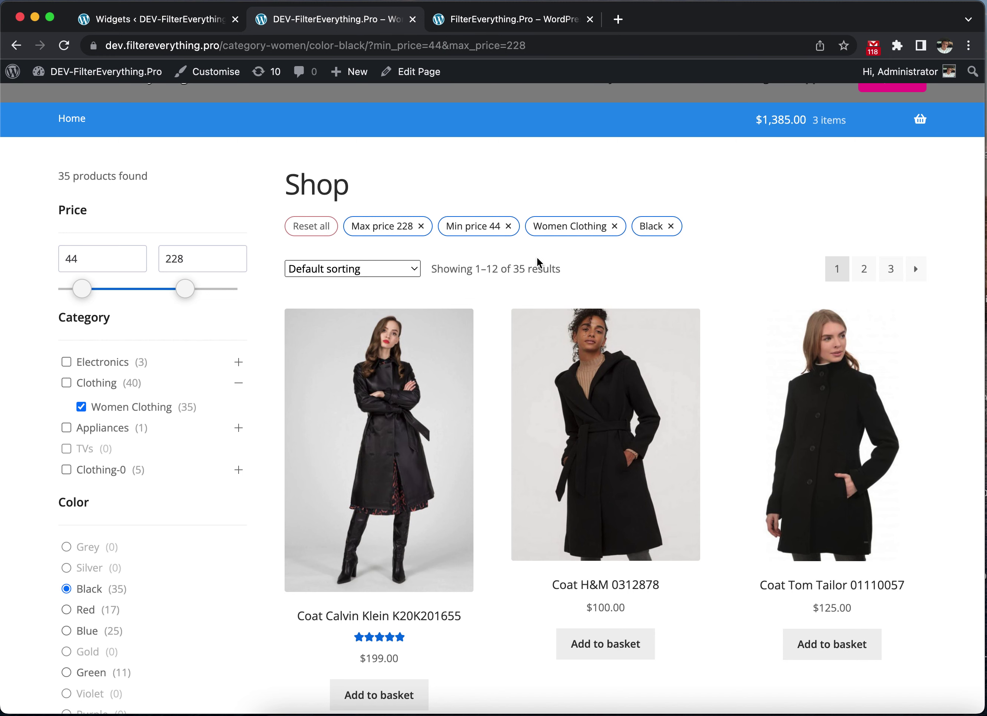
{"action": "scroll", "coordinate": [159, 498], "scroll_direction": "down", "scroll_amount": 1}
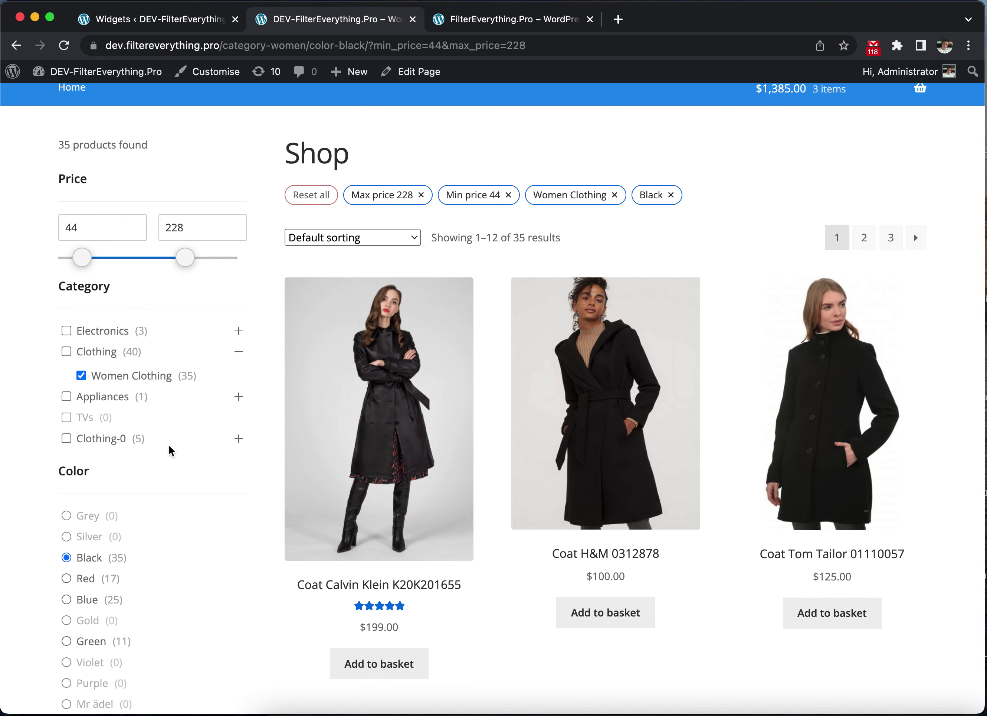
{"action": "scroll", "coordinate": [184, 374], "scroll_direction": "up", "scroll_amount": 2}
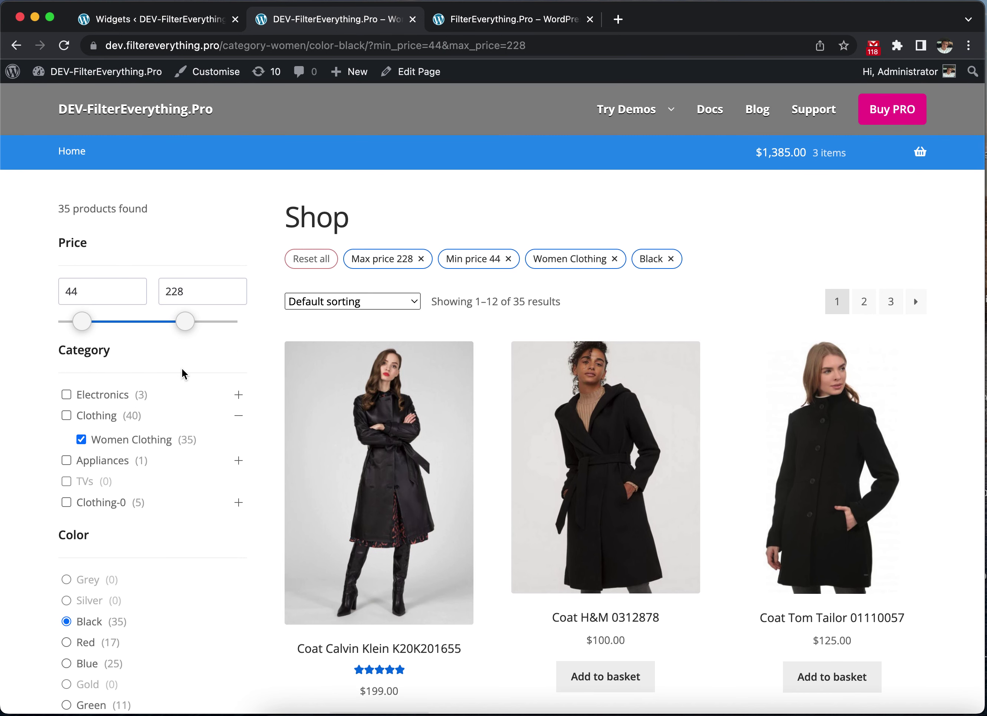
{"action": "scroll", "coordinate": [186, 443], "scroll_direction": "down", "scroll_amount": 1}
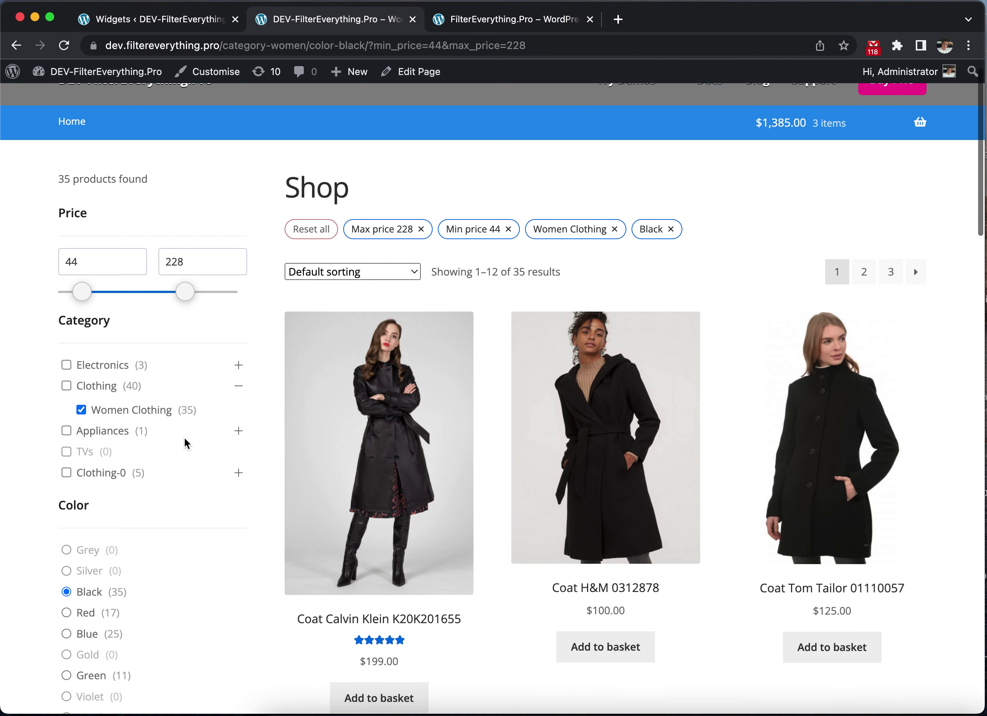
{"action": "scroll", "coordinate": [191, 414], "scroll_direction": "up", "scroll_amount": 1}
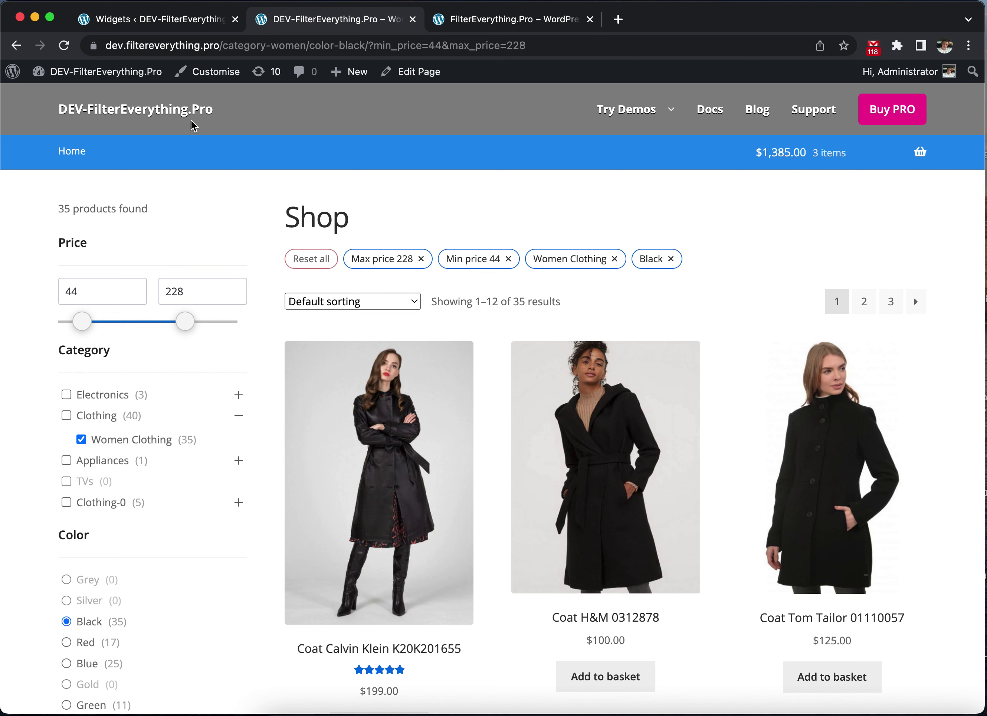
Step: Return to the WordPress admin and open the Products filter set for editing at its Settings section
{"action": "left_click", "coordinate": [194, 31]}
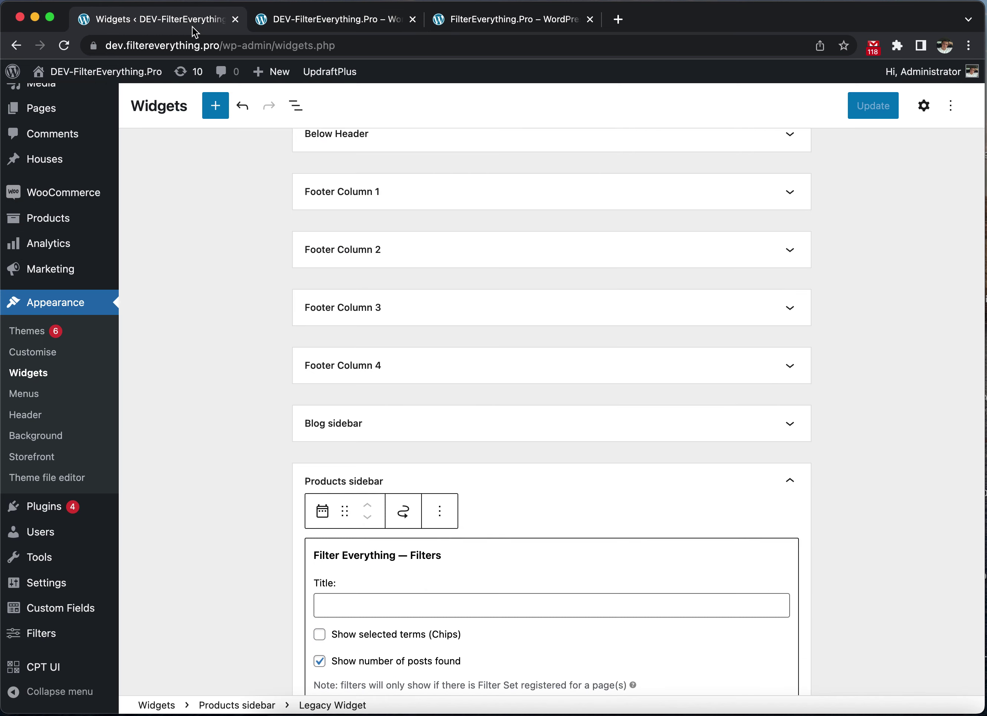
{"action": "scroll", "coordinate": [445, 372], "scroll_direction": "down", "scroll_amount": 5}
{"action": "left_click", "coordinate": [94, 636]}
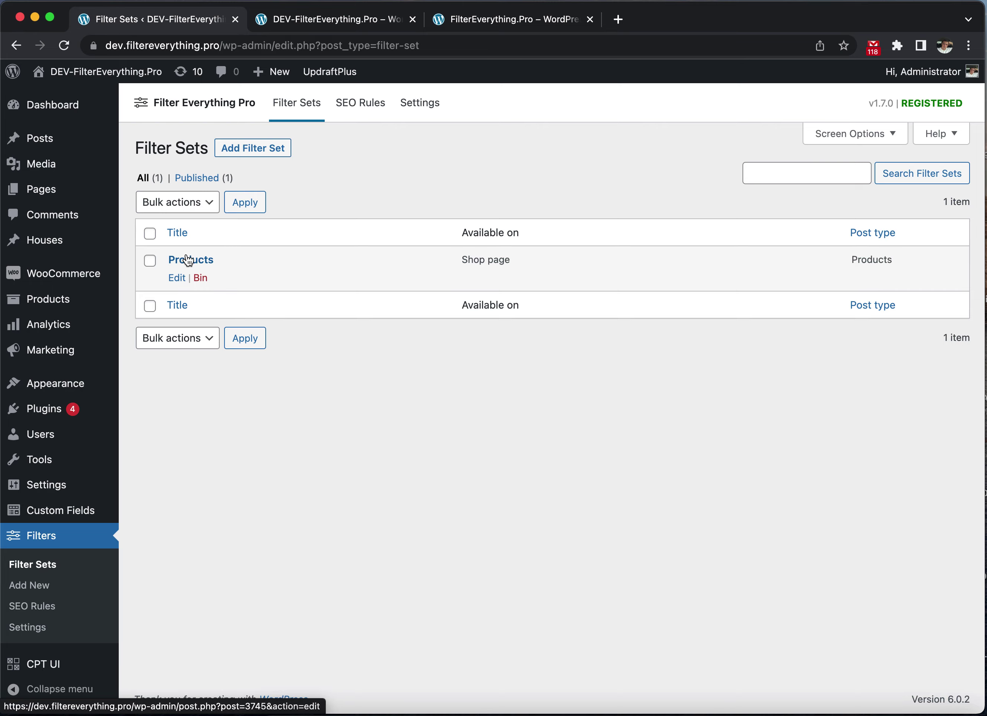
{"action": "left_click", "coordinate": [188, 260]}
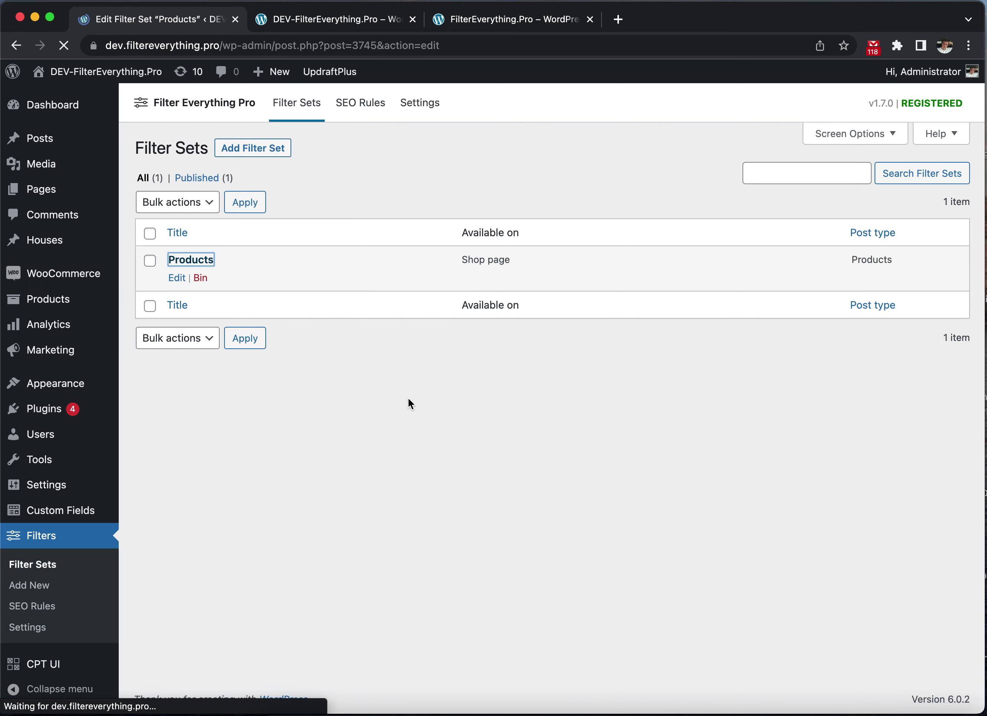
{"action": "scroll", "coordinate": [409, 398], "scroll_direction": "down", "scroll_amount": 15}
{"action": "scroll", "coordinate": [409, 397], "scroll_direction": "up", "scroll_amount": 7}
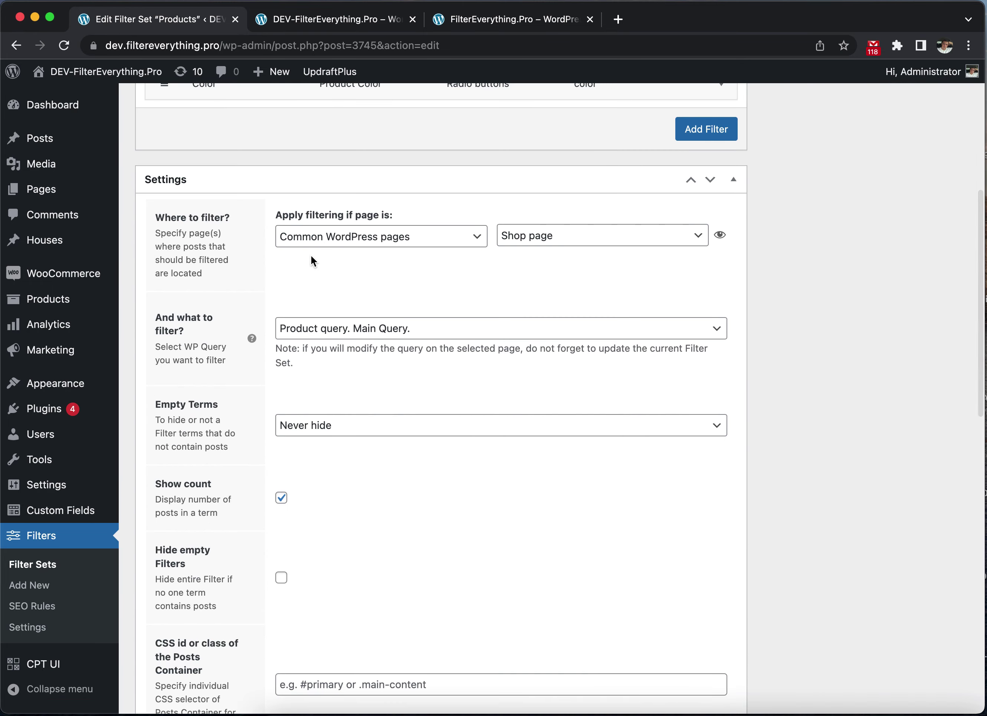
Step: Examine the page type and page choices in the filter set's "Where to filter?" setting, and return to the filtered shop page
{"action": "left_click", "coordinate": [403, 238]}
{"action": "left_click", "coordinate": [449, 244]}
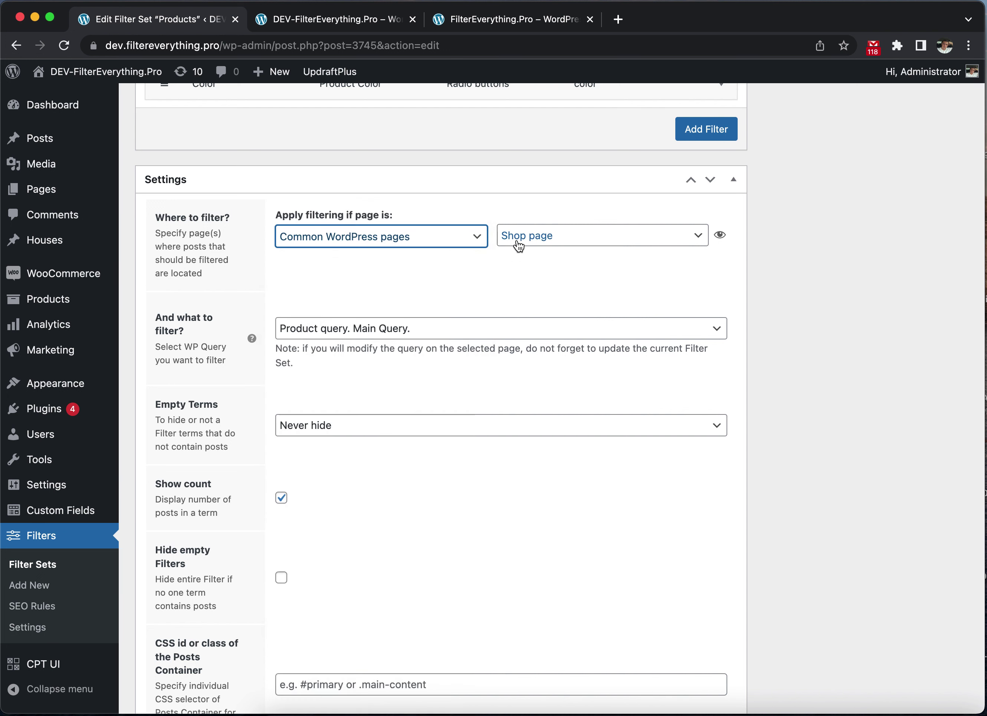
{"action": "left_click", "coordinate": [518, 245]}
{"action": "left_click", "coordinate": [518, 245]}
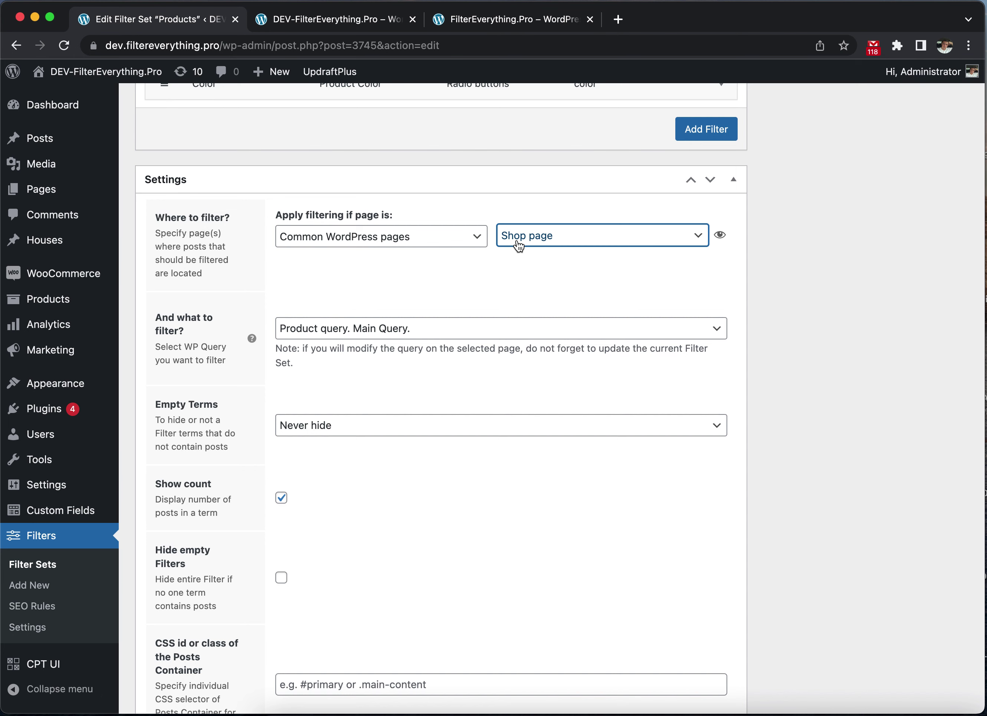
{"action": "left_click", "coordinate": [370, 28]}
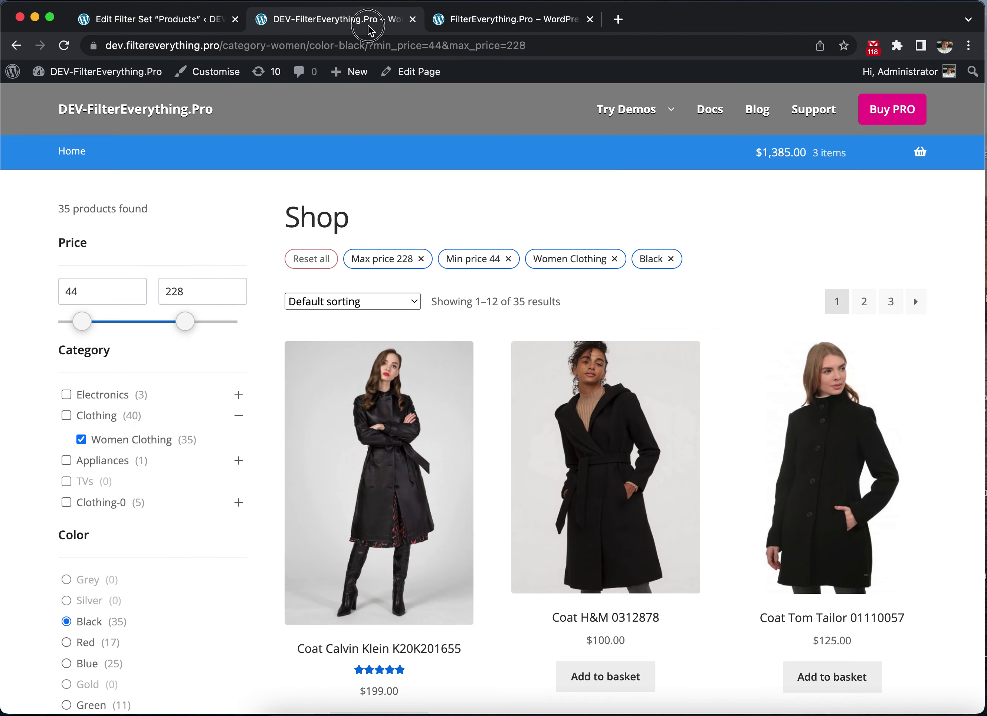